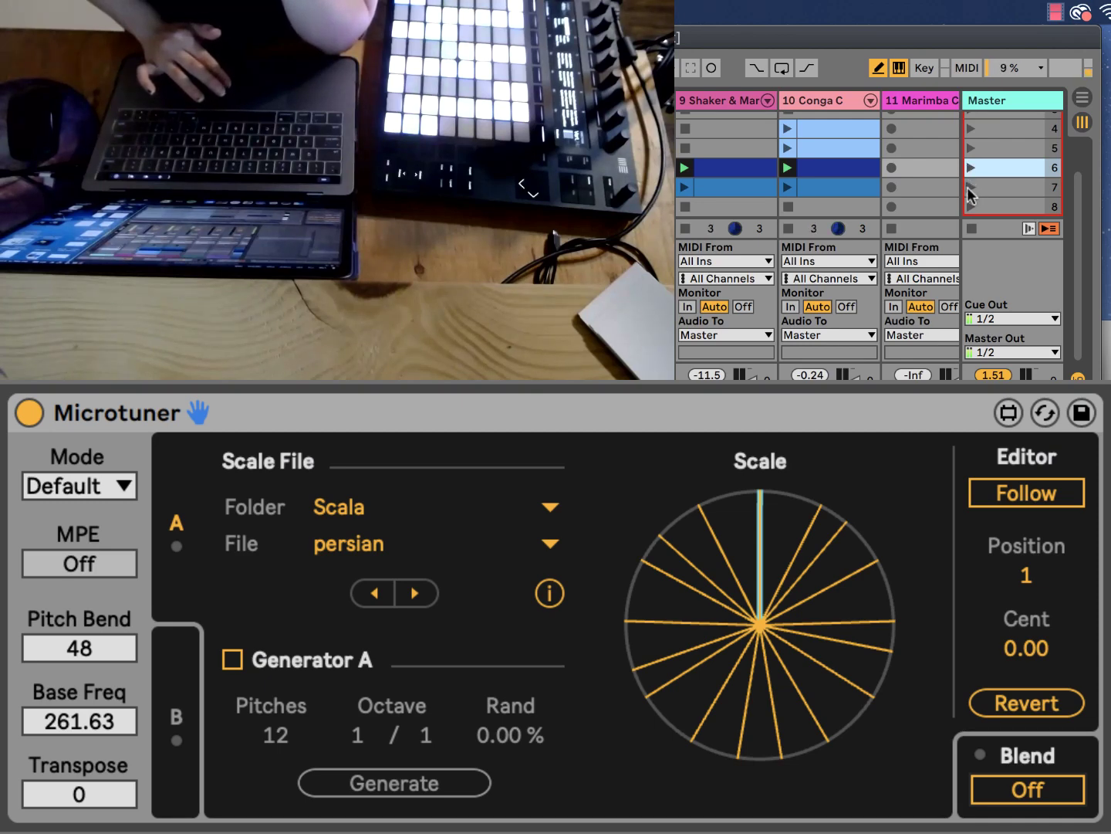
- Launch scene 7 so the Shaker and Conga tracks play their row-7 clips
{"action": "left_click", "coordinate": [970, 188]}
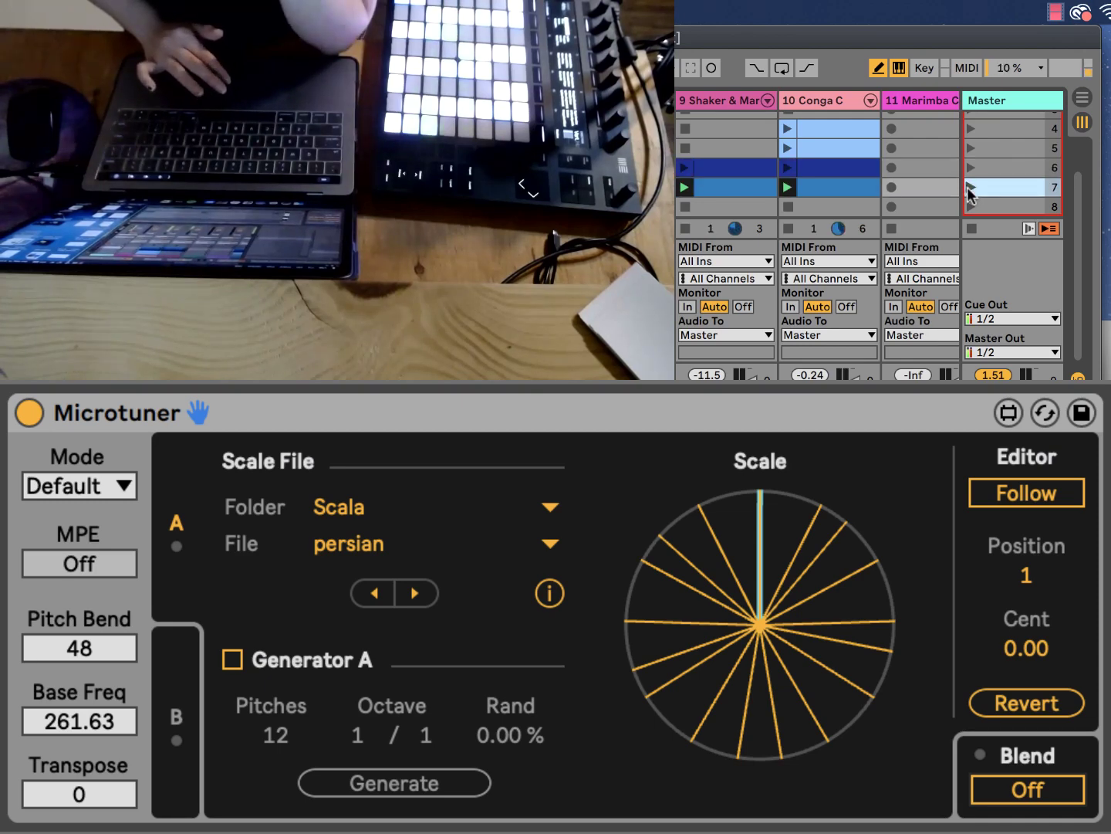
{"action": "scroll", "coordinate": [969, 189], "scroll_direction": "left", "scroll_amount": 5}
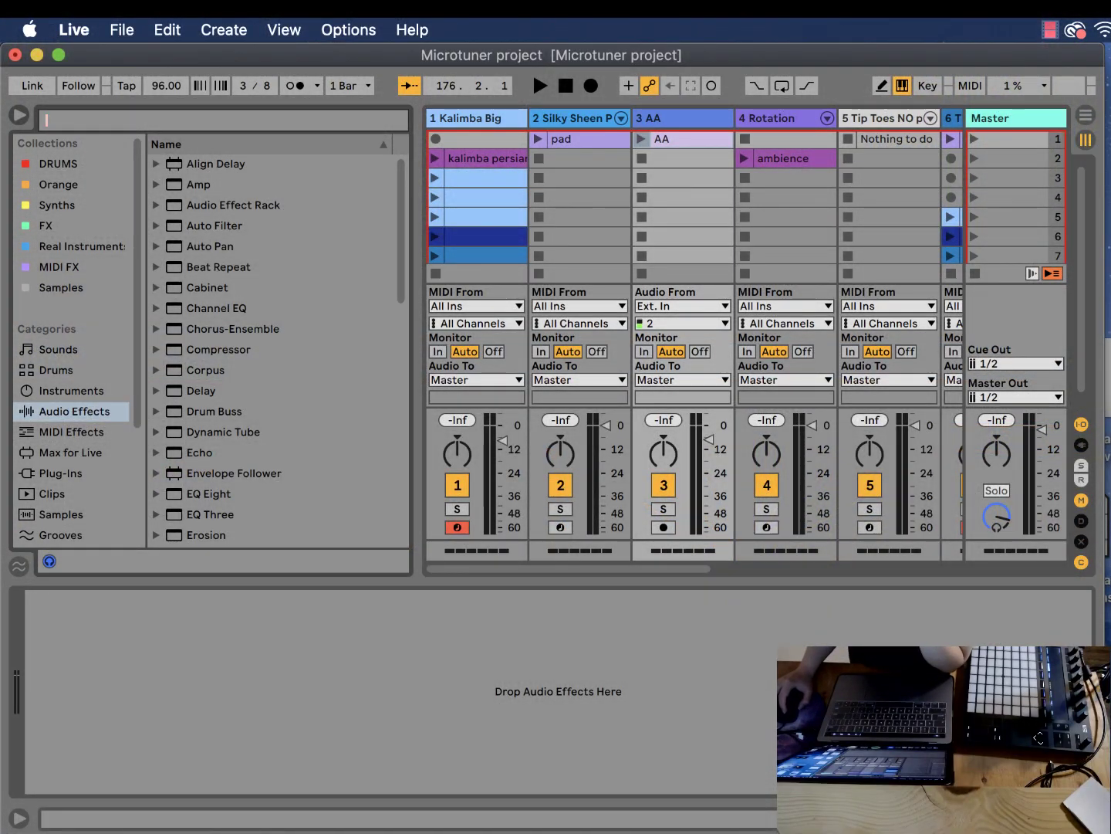
- In Chrome, scroll the Microtuner page down to the 'Scala archive' link and bring up its link menu
{"action": "left_click", "coordinate": [546, 828]}
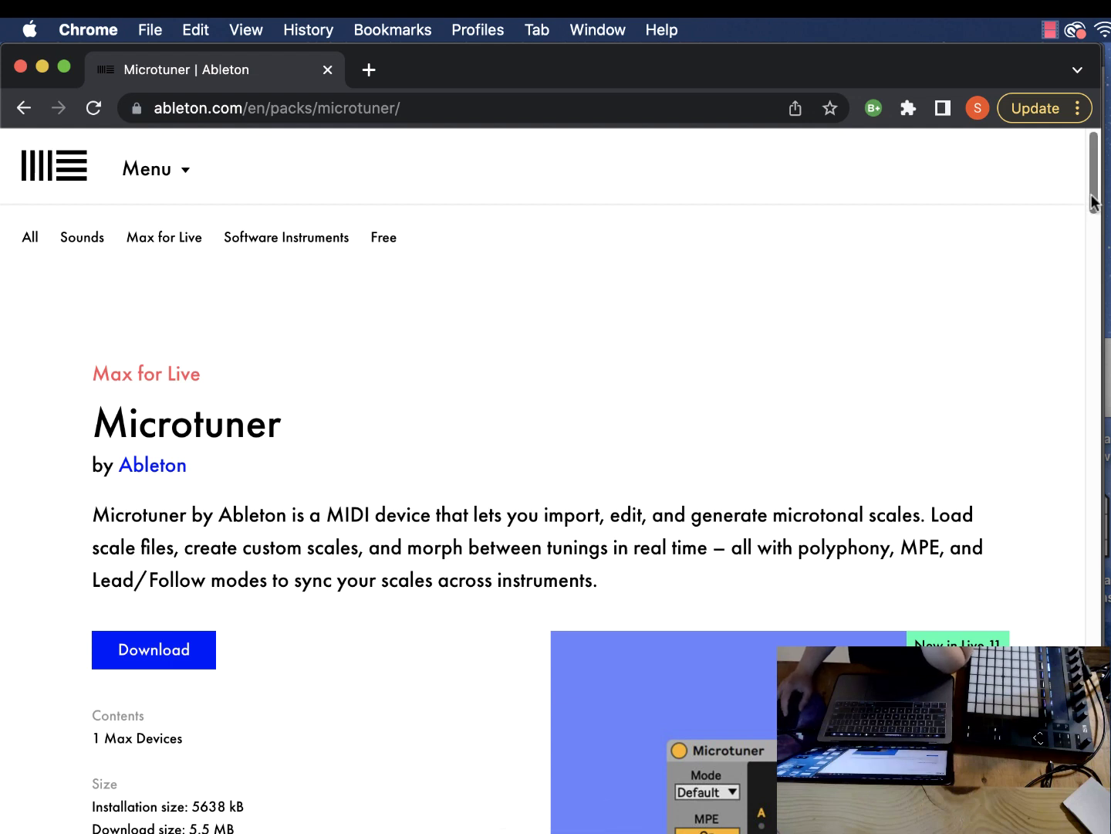
{"action": "left_click_drag", "start_coordinate": [1094, 198], "coordinate": [1094, 233]}
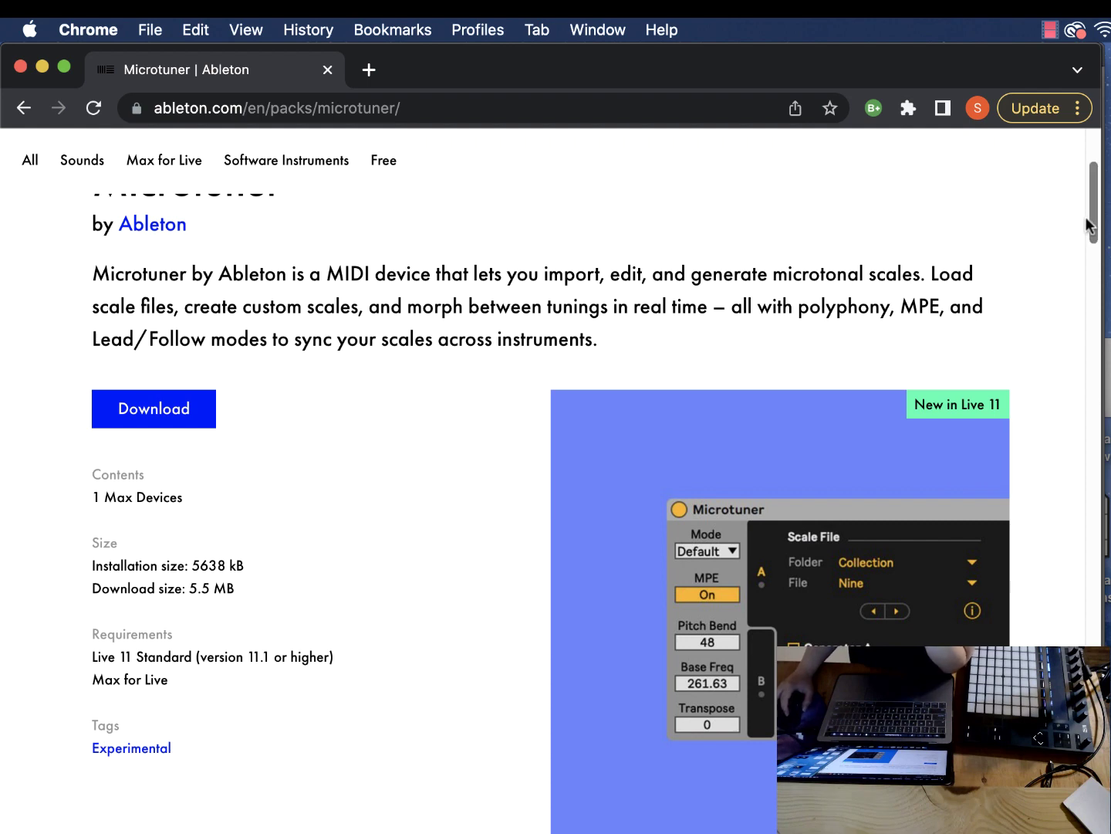
{"action": "left_click_drag", "start_coordinate": [1086, 216], "coordinate": [1039, 415]}
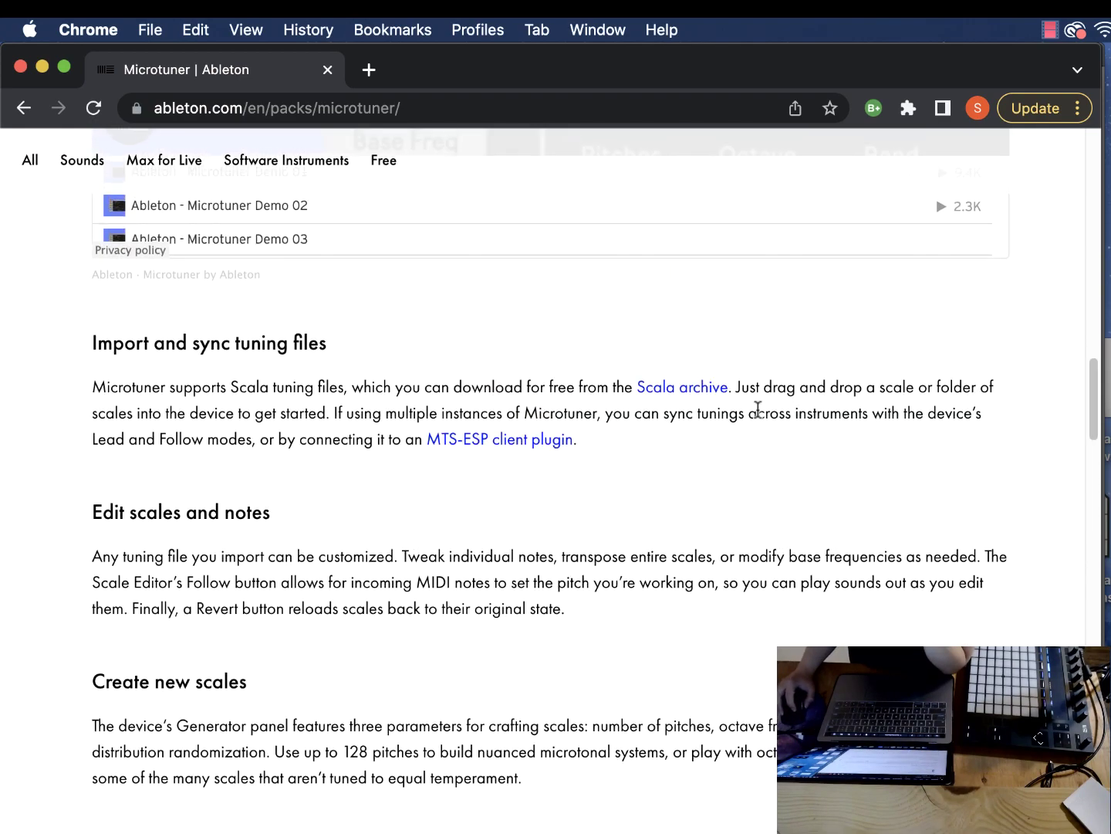
{"action": "right_click", "coordinate": [668, 391]}
- Open Scala archive in a new tab, review its 5100-scale zip, then return to Microtuner | Ableton
{"action": "left_click", "coordinate": [687, 394]}
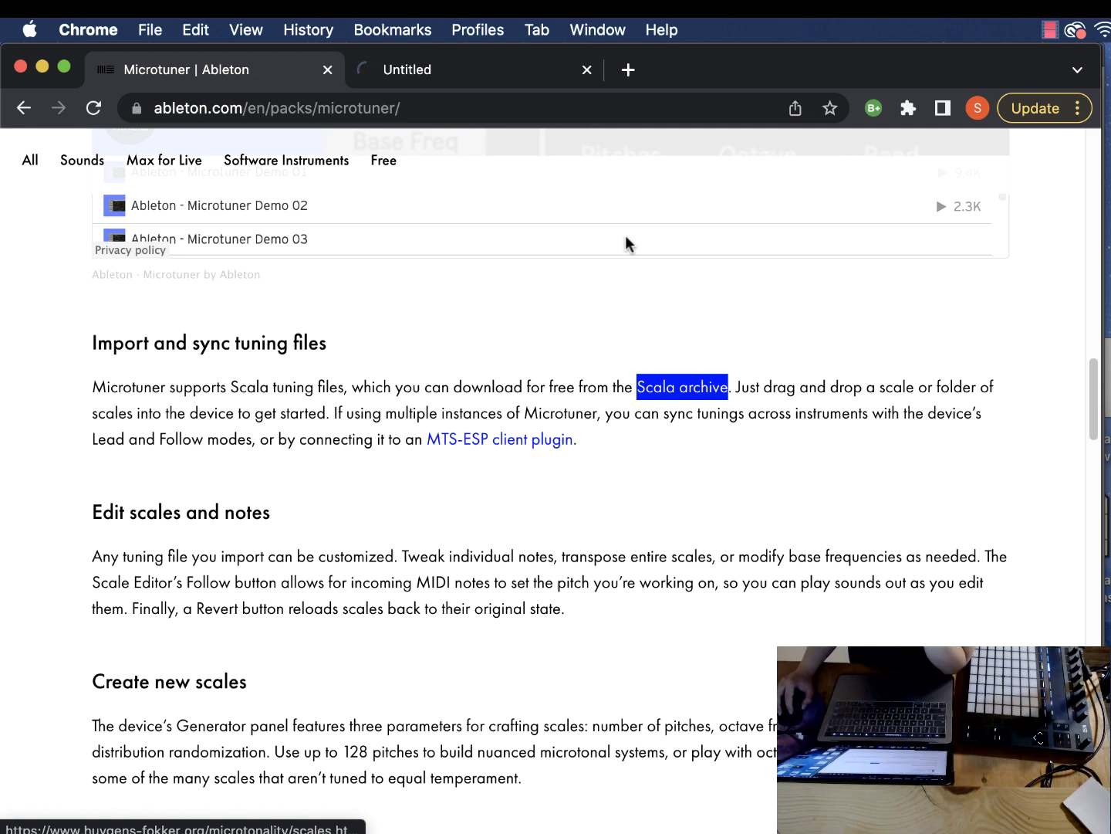
{"action": "left_click", "coordinate": [511, 78]}
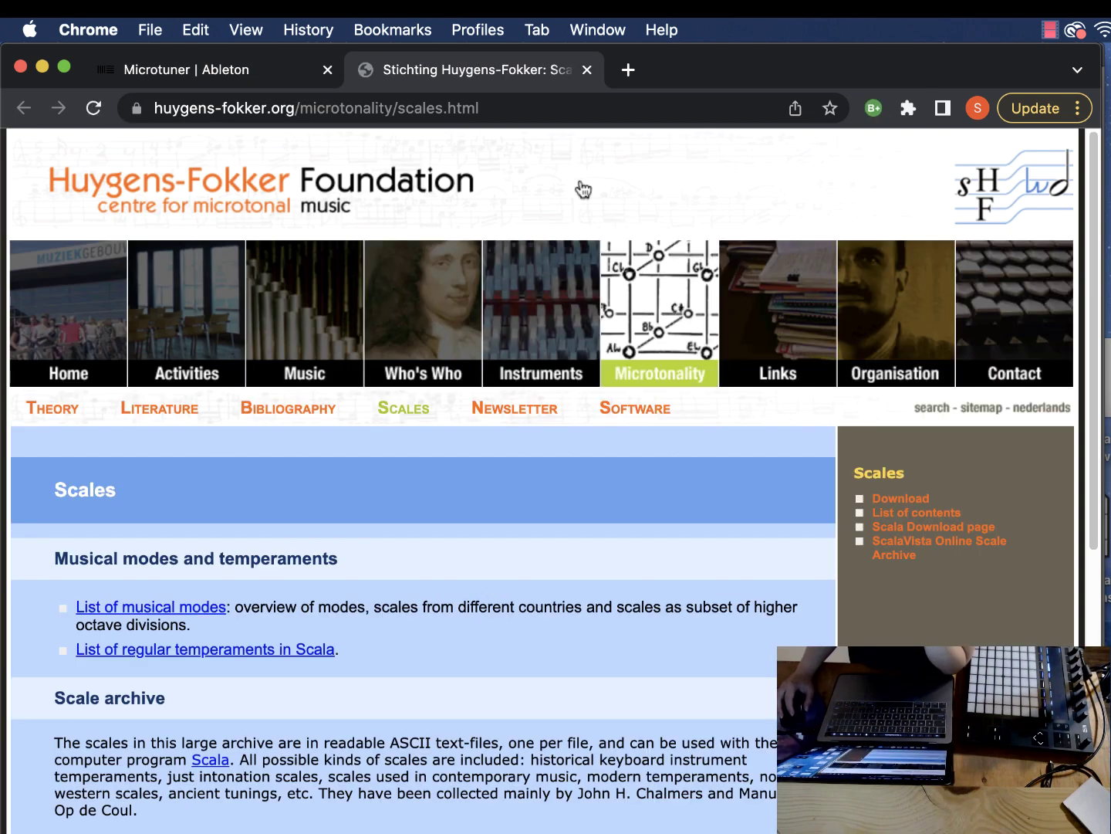
{"action": "scroll", "coordinate": [449, 416], "scroll_direction": "down", "scroll_amount": 3}
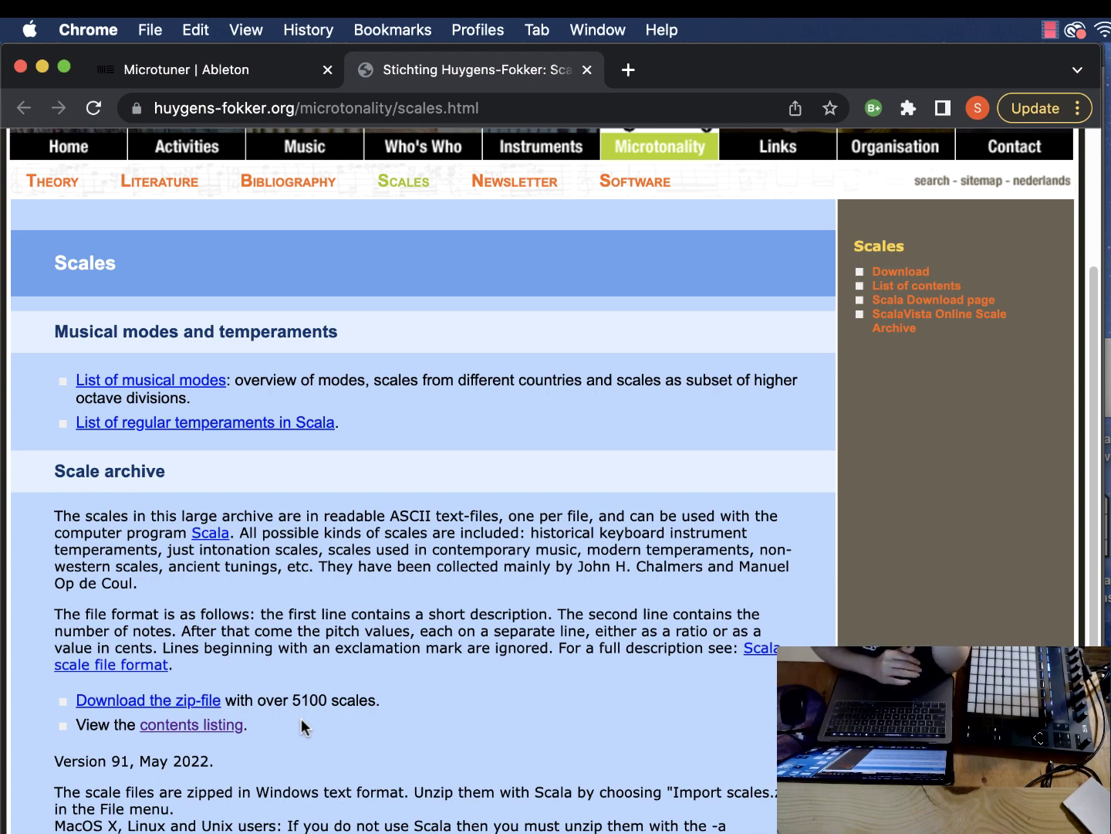
{"action": "scroll", "coordinate": [340, 647], "scroll_direction": "down", "scroll_amount": 5}
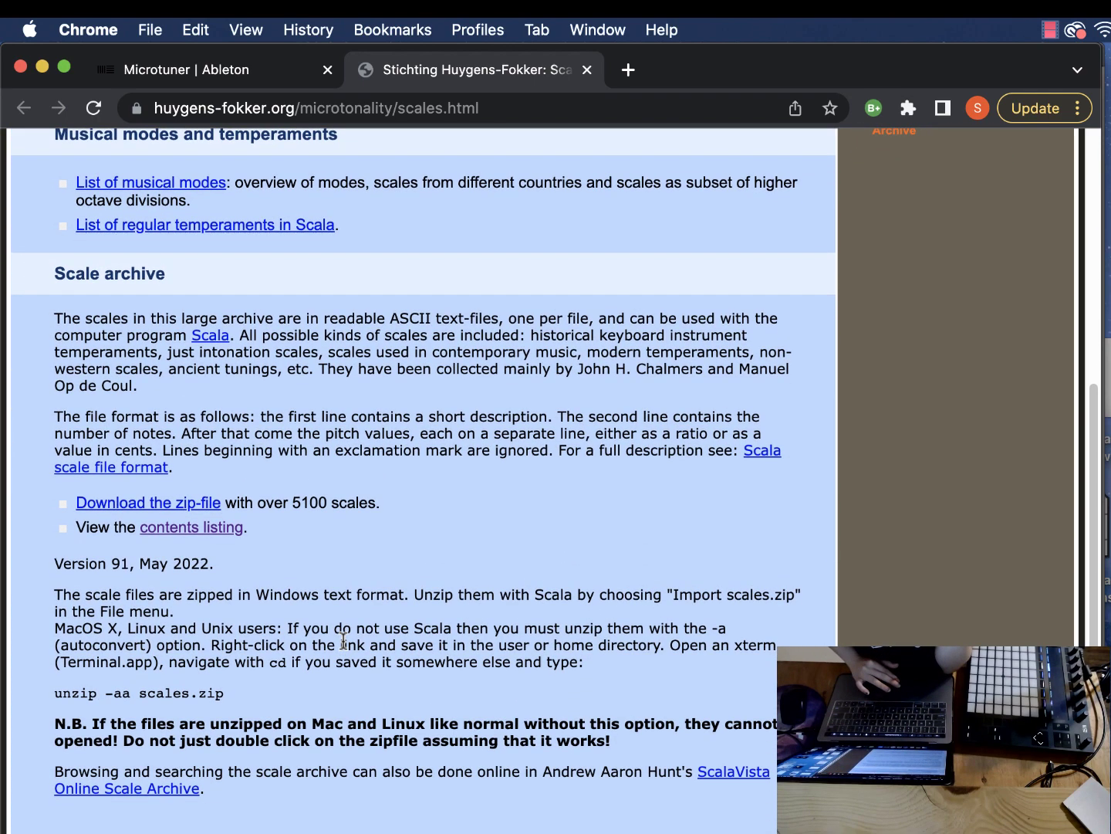
{"action": "scroll", "coordinate": [344, 642], "scroll_direction": "up", "scroll_amount": 10}
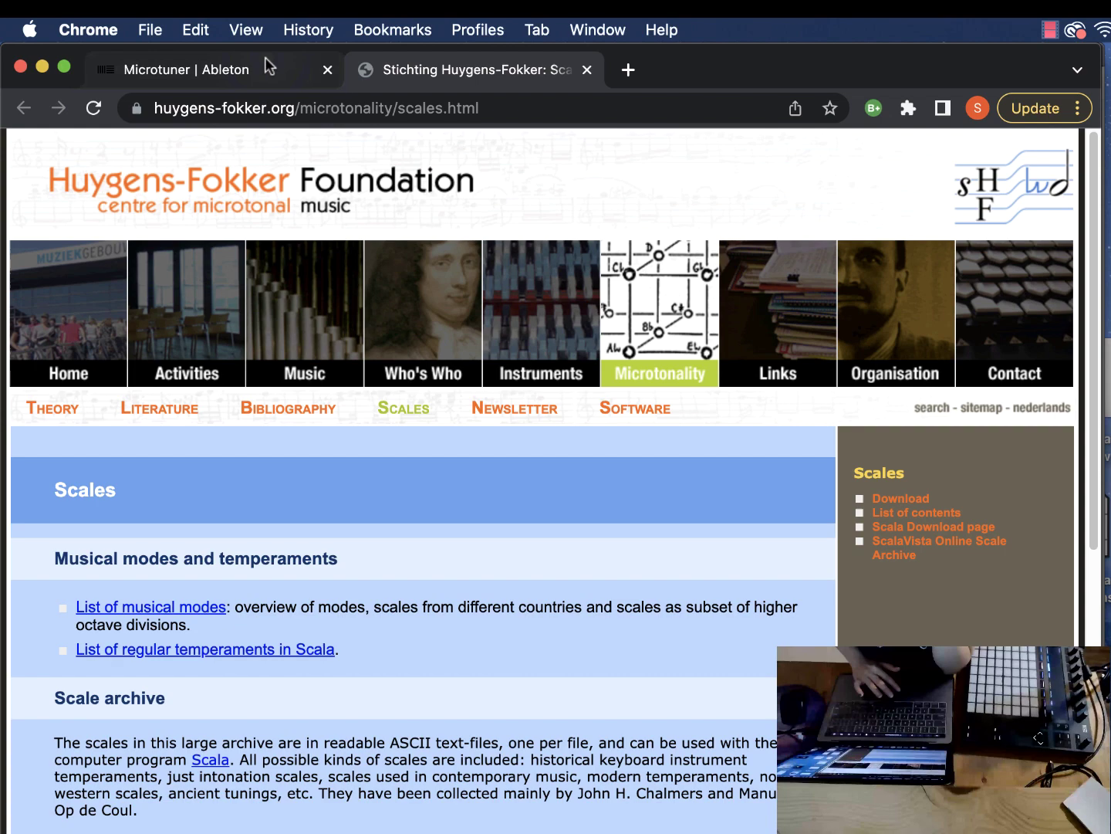
{"action": "left_click", "coordinate": [255, 72]}
- Back in Live, show Packs under Places and select the Microtuner pack
{"action": "key", "text": "super+Tab"}
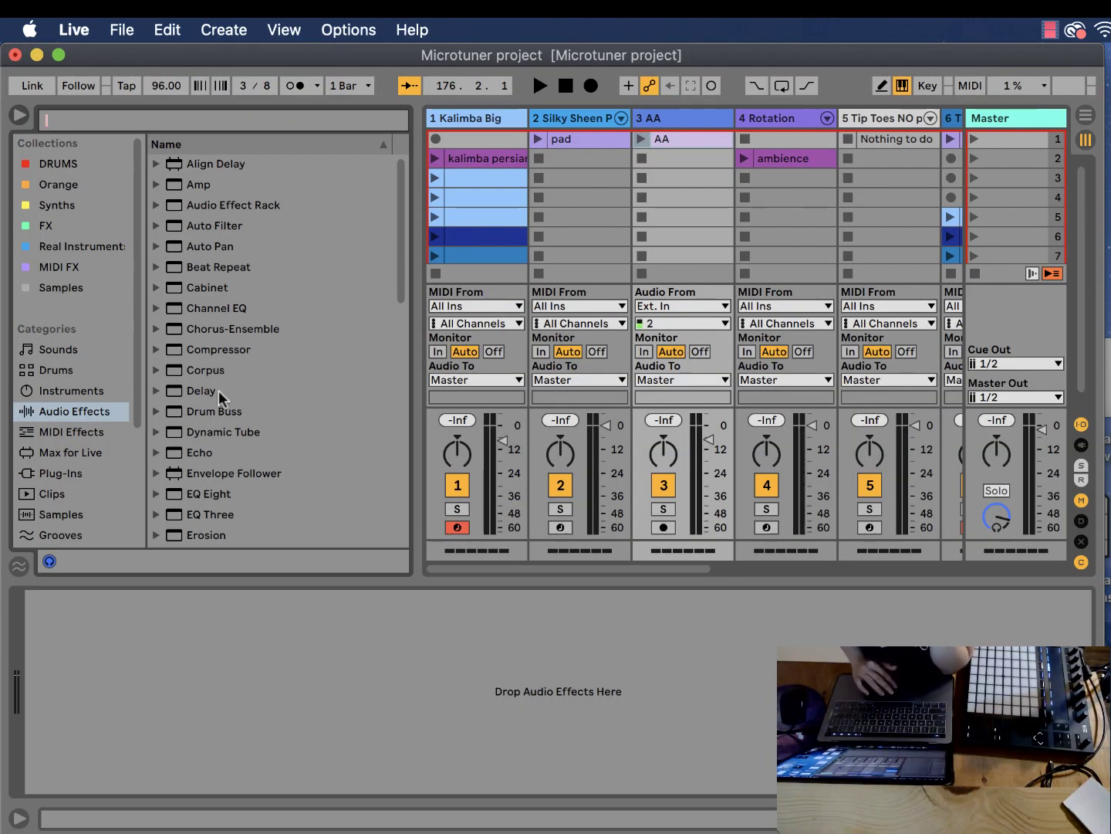
{"action": "scroll", "coordinate": [67, 394], "scroll_direction": "down", "scroll_amount": 4}
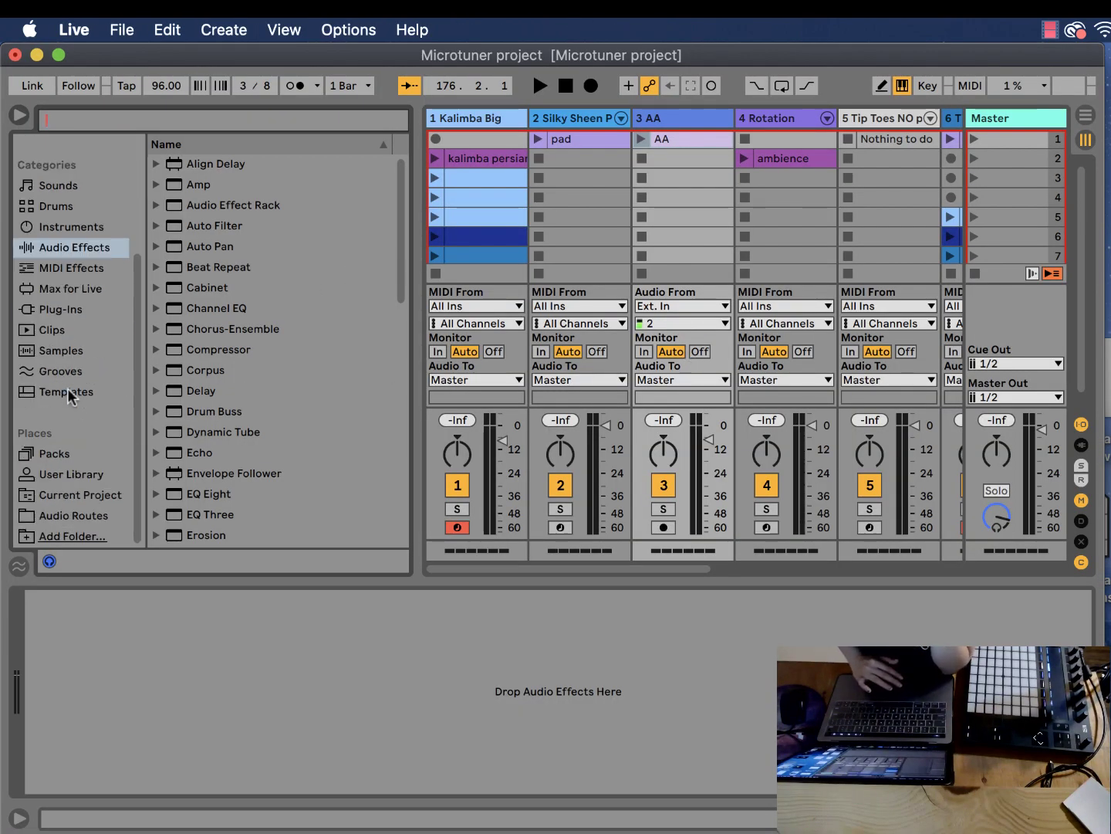
{"action": "left_click", "coordinate": [40, 460]}
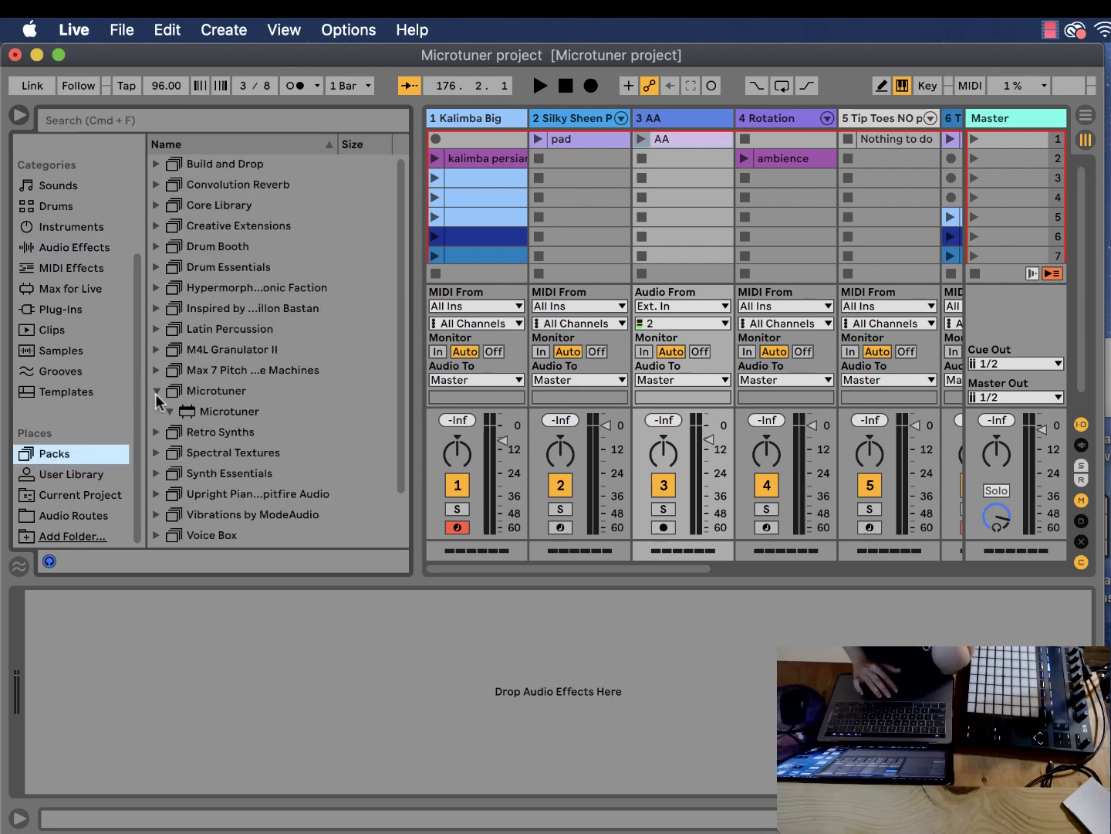
{"action": "left_click", "coordinate": [156, 393]}
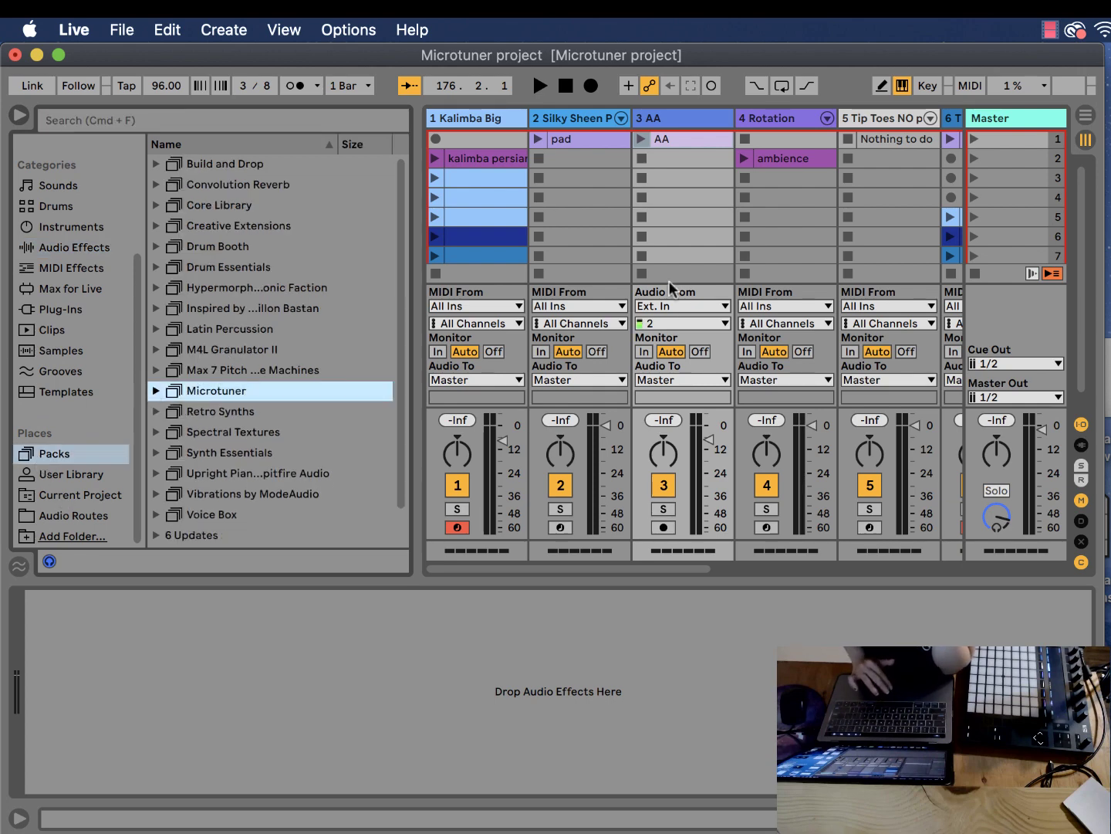
{"action": "scroll", "coordinate": [669, 280], "scroll_direction": "right", "scroll_amount": 5}
{"action": "scroll", "coordinate": [669, 281], "scroll_direction": "left", "scroll_amount": 5}
{"action": "scroll", "coordinate": [670, 281], "scroll_direction": "right", "scroll_amount": 5}
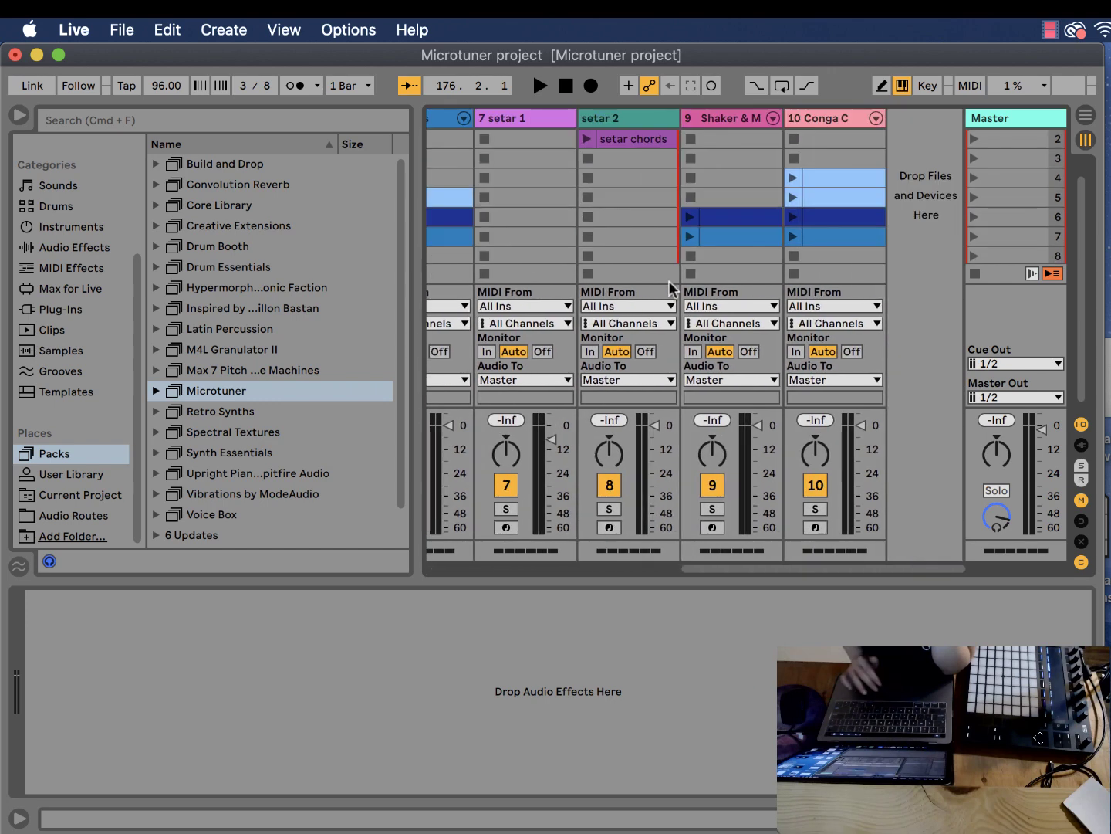
{"action": "left_click", "coordinate": [165, 394]}
- Put Microtuner then Marimba Classic on a new MIDI track, with MPE off and the Just Twelve scale
{"action": "left_click_drag", "start_coordinate": [166, 396], "coordinate": [923, 169]}
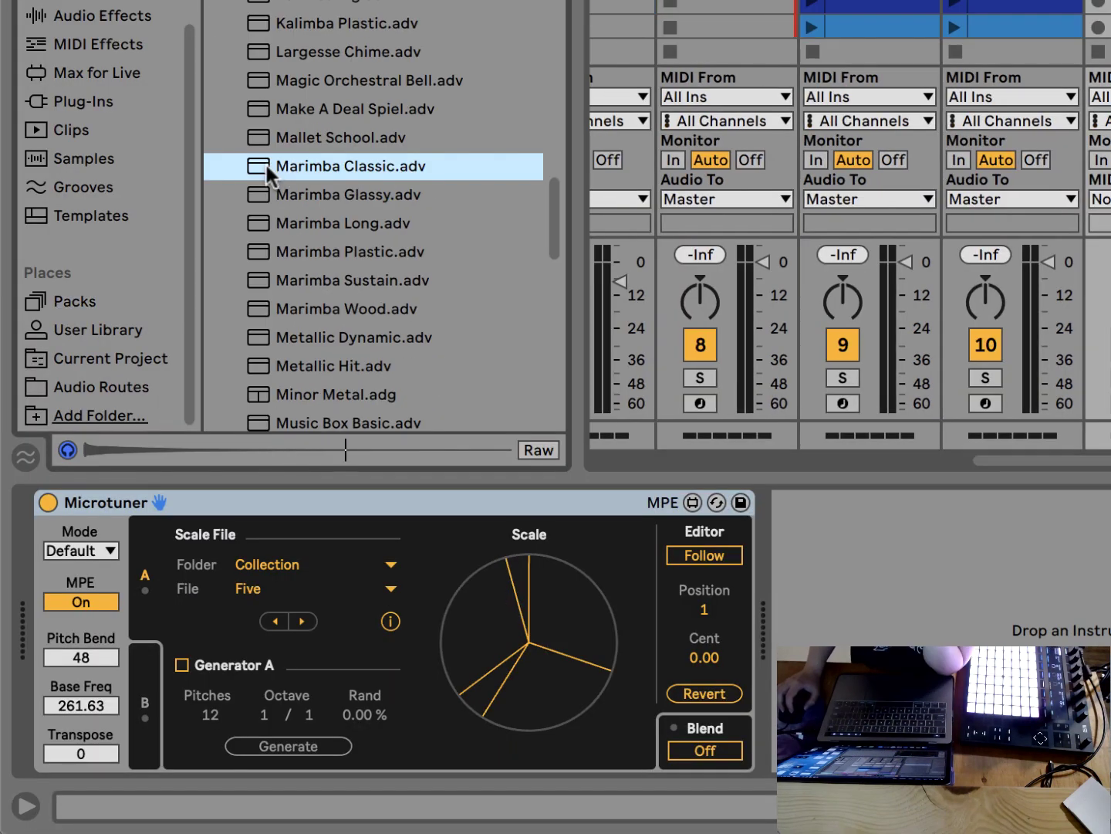
{"action": "left_click_drag", "start_coordinate": [1109, 81], "coordinate": [1074, 531]}
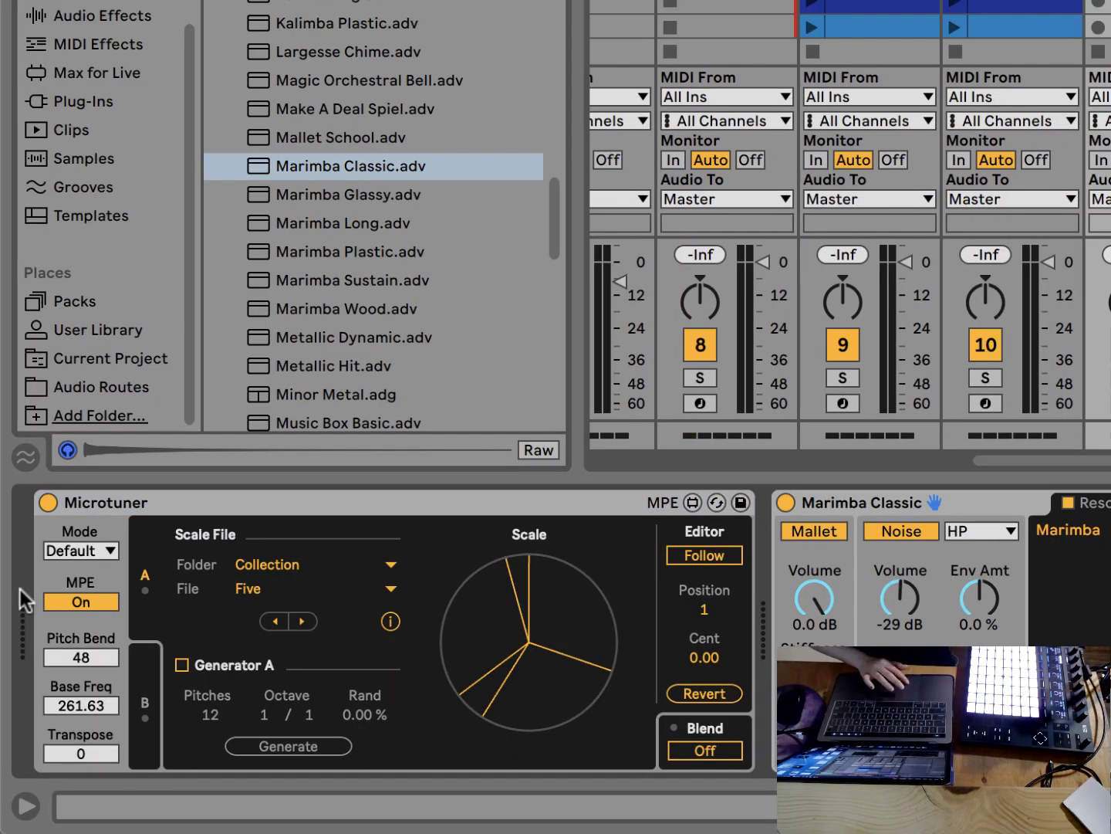
{"action": "left_click", "coordinate": [75, 604]}
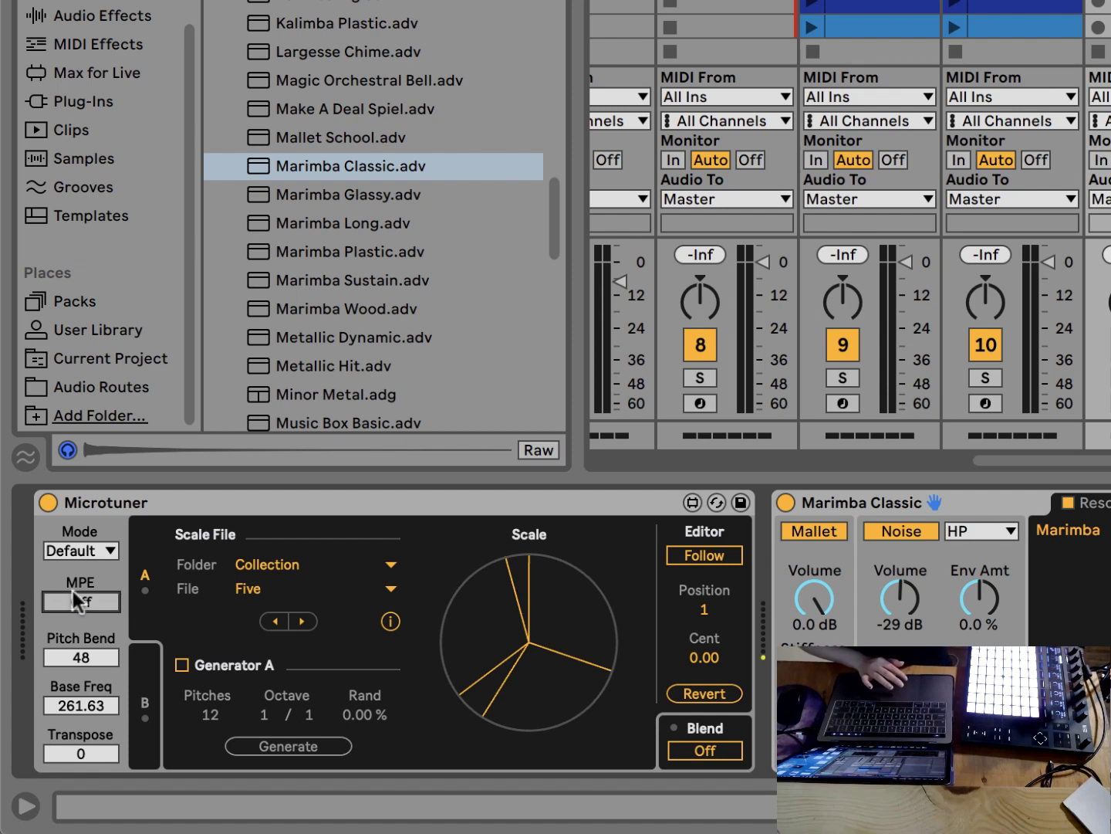
{"action": "left_click", "coordinate": [393, 589]}
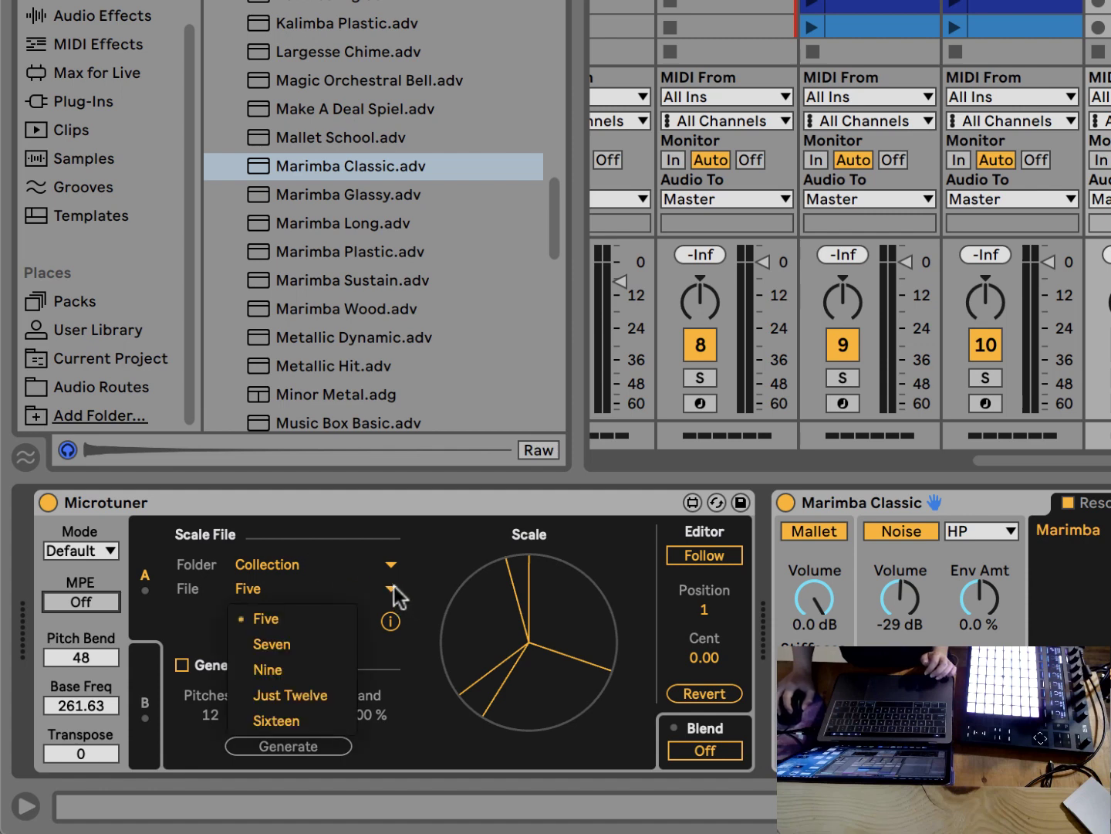
{"action": "left_click", "coordinate": [295, 644]}
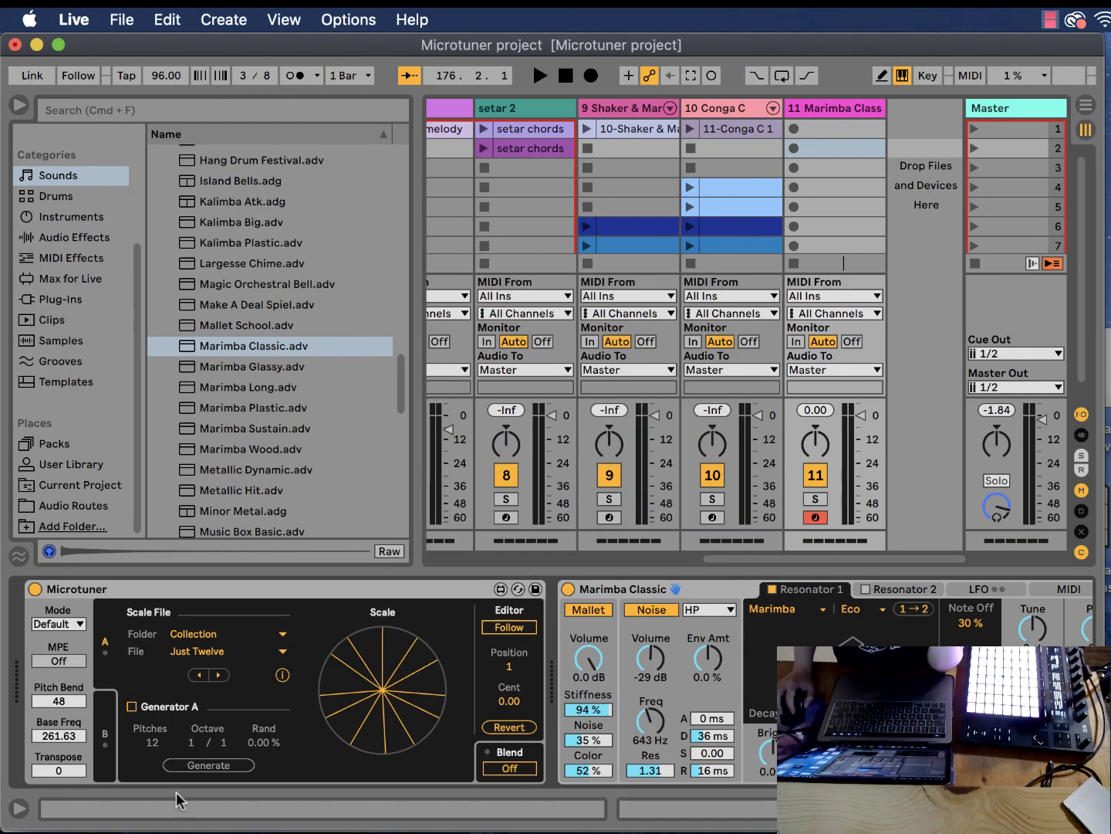
- Return to the Microtuner | Ableton tab, then bring up the Finder 'scl' folder of .scl files
{"action": "key", "text": "super+Tab"}
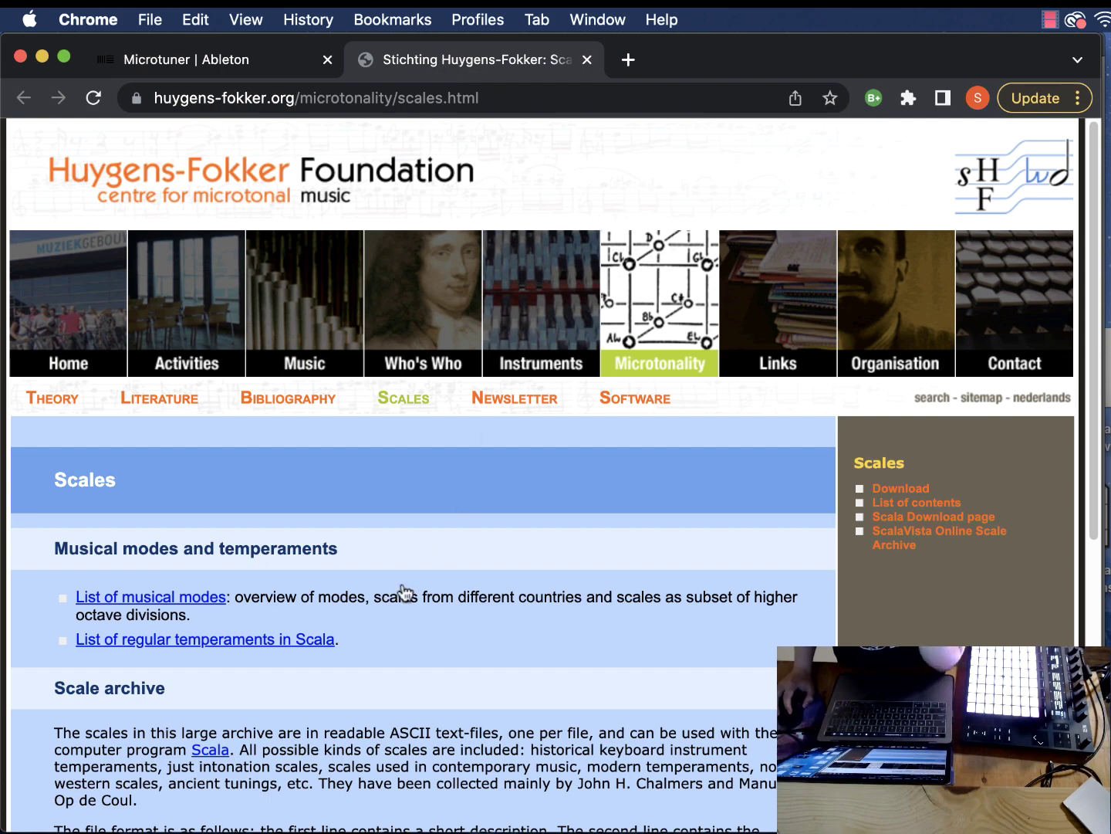
{"action": "left_click", "coordinate": [221, 61]}
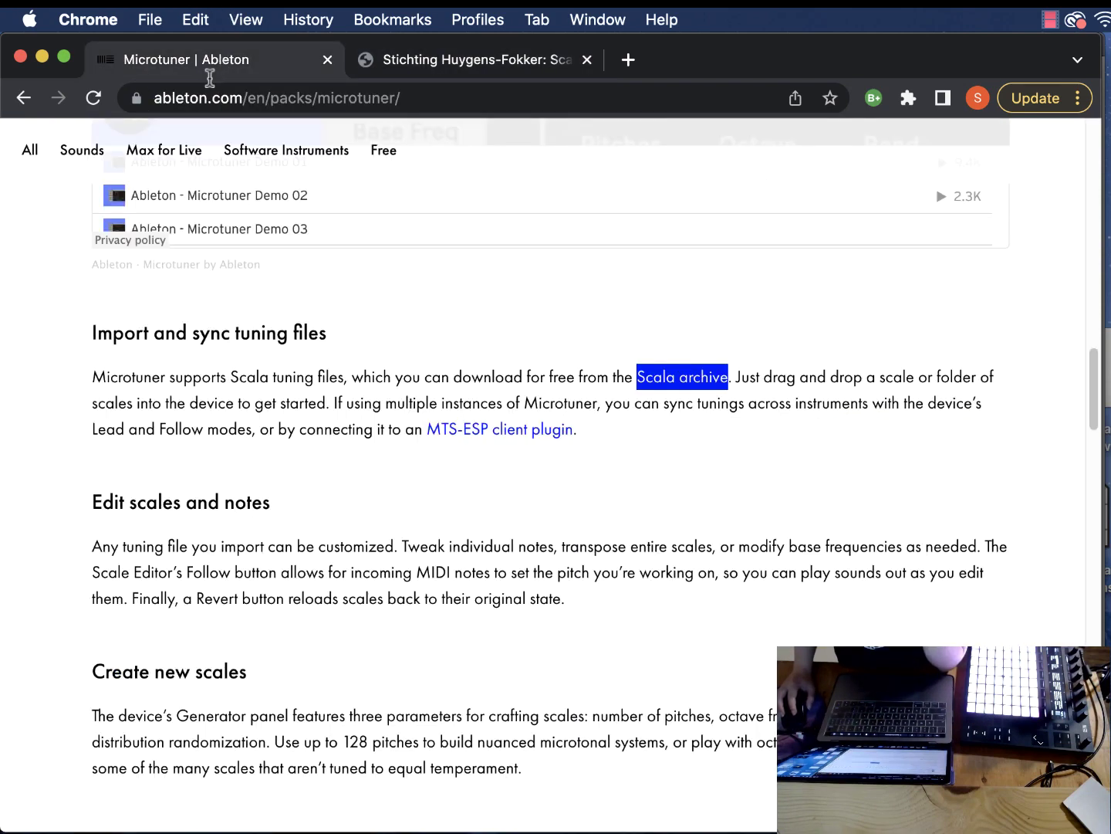
{"action": "key", "text": "super+Tab"}
{"action": "scroll", "coordinate": [860, 572], "scroll_direction": "down", "scroll_amount": 10}
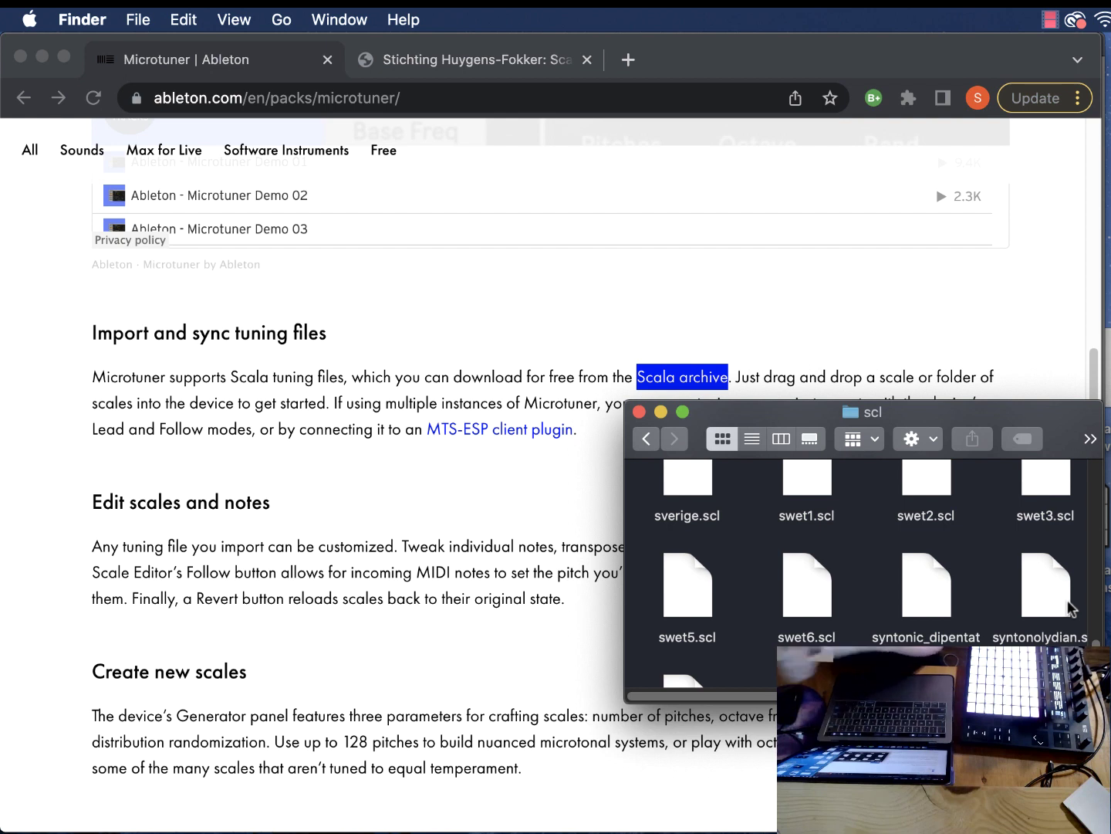
- In Finder, go to Documents and open the Scala folder of .scl files like dudon_flamenca.scl
{"action": "left_click", "coordinate": [645, 440]}
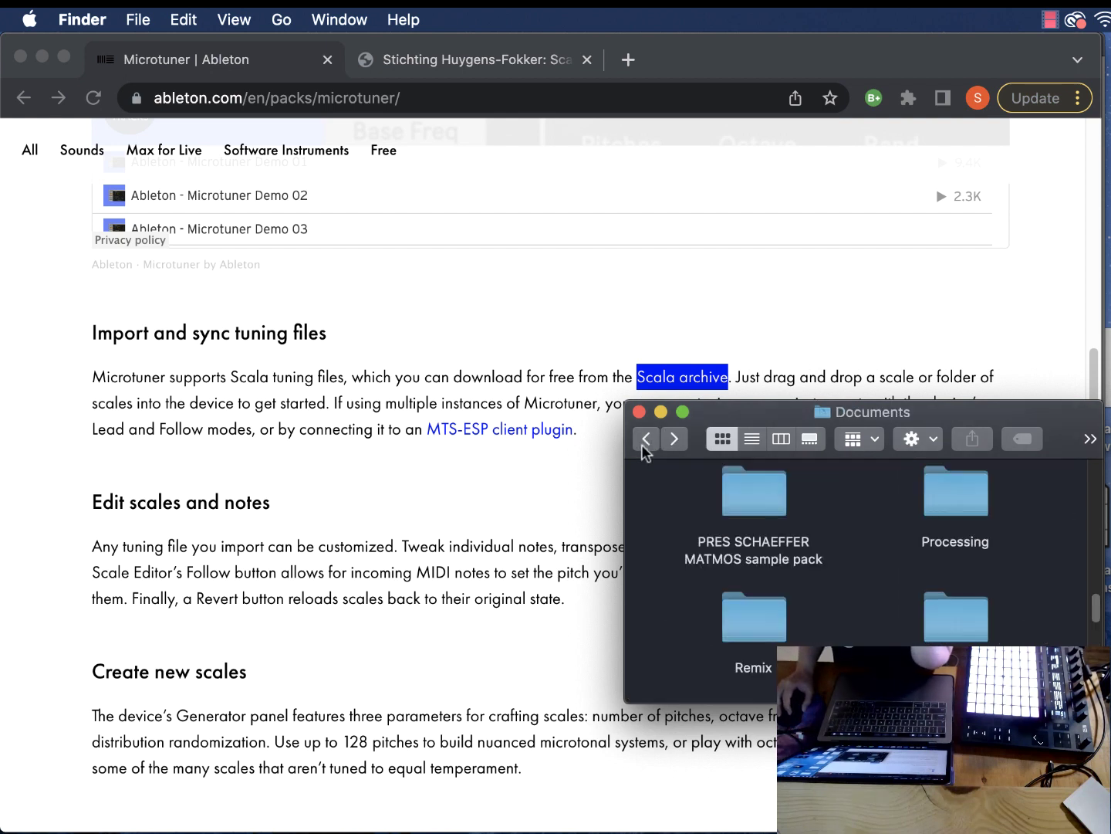
{"action": "double_click", "coordinate": [946, 615]}
{"action": "scroll", "coordinate": [1075, 639], "scroll_direction": "down", "scroll_amount": 3}
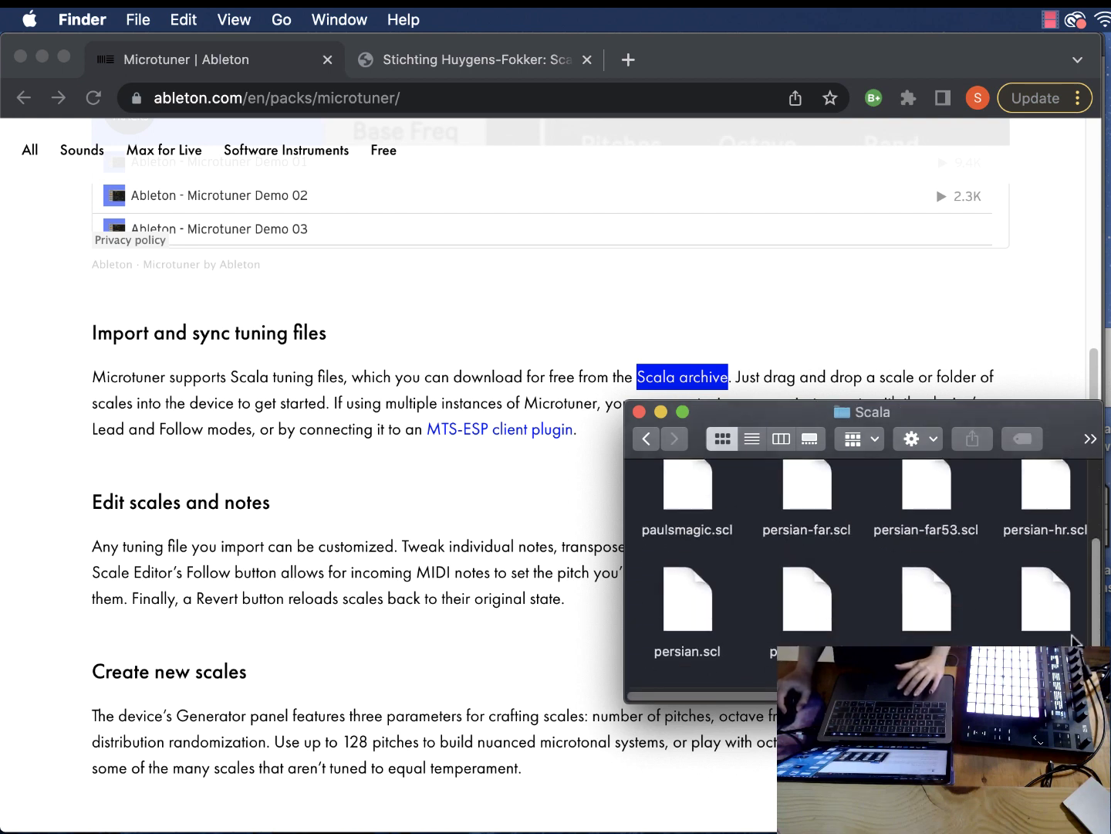
{"action": "scroll", "coordinate": [1088, 479], "scroll_direction": "up", "scroll_amount": 2}
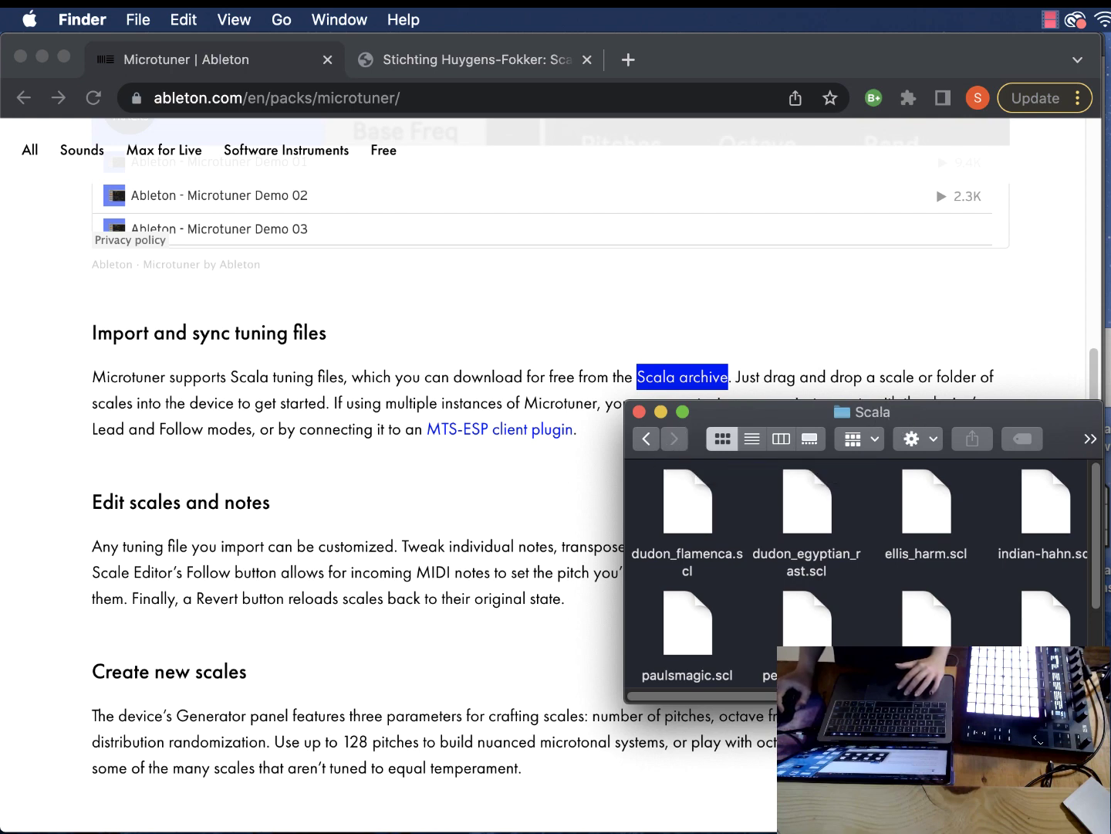
- Narrow the Live window and drag the Scala folder from Documents onto Microtuner's scale area
{"action": "key", "text": "super+Tab"}
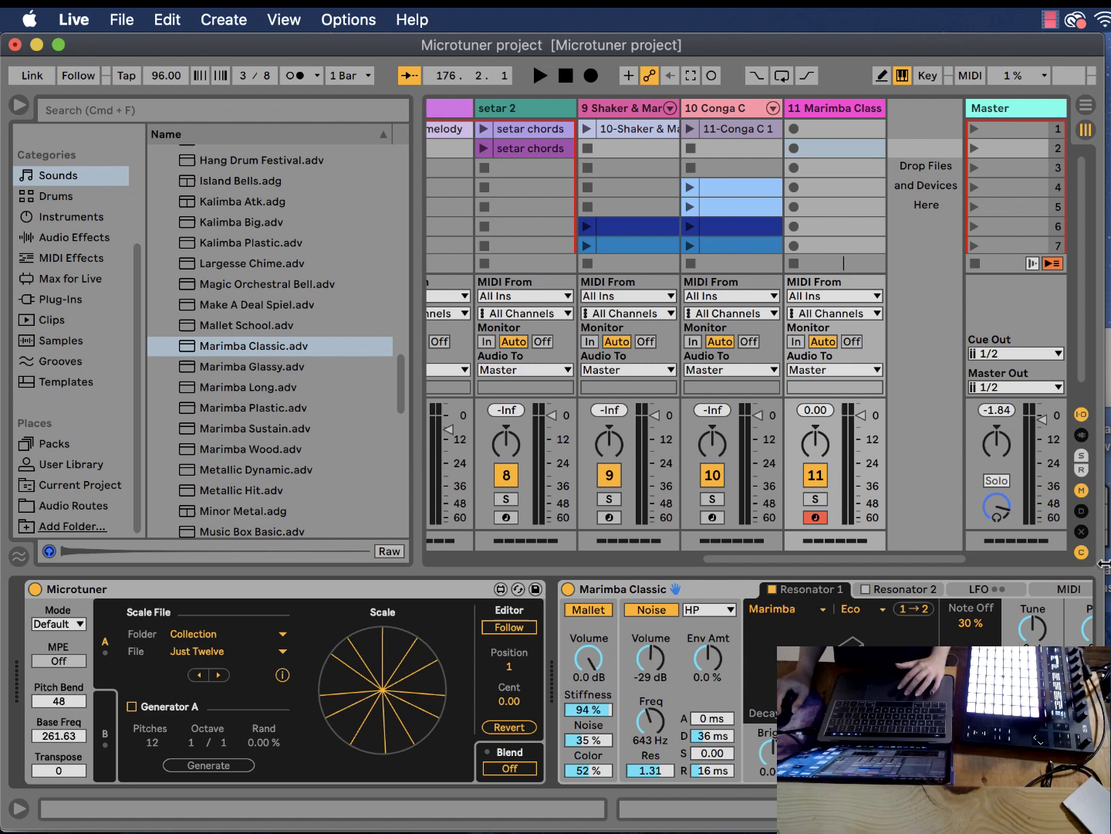
{"action": "left_click_drag", "start_coordinate": [1105, 524], "coordinate": [811, 523]}
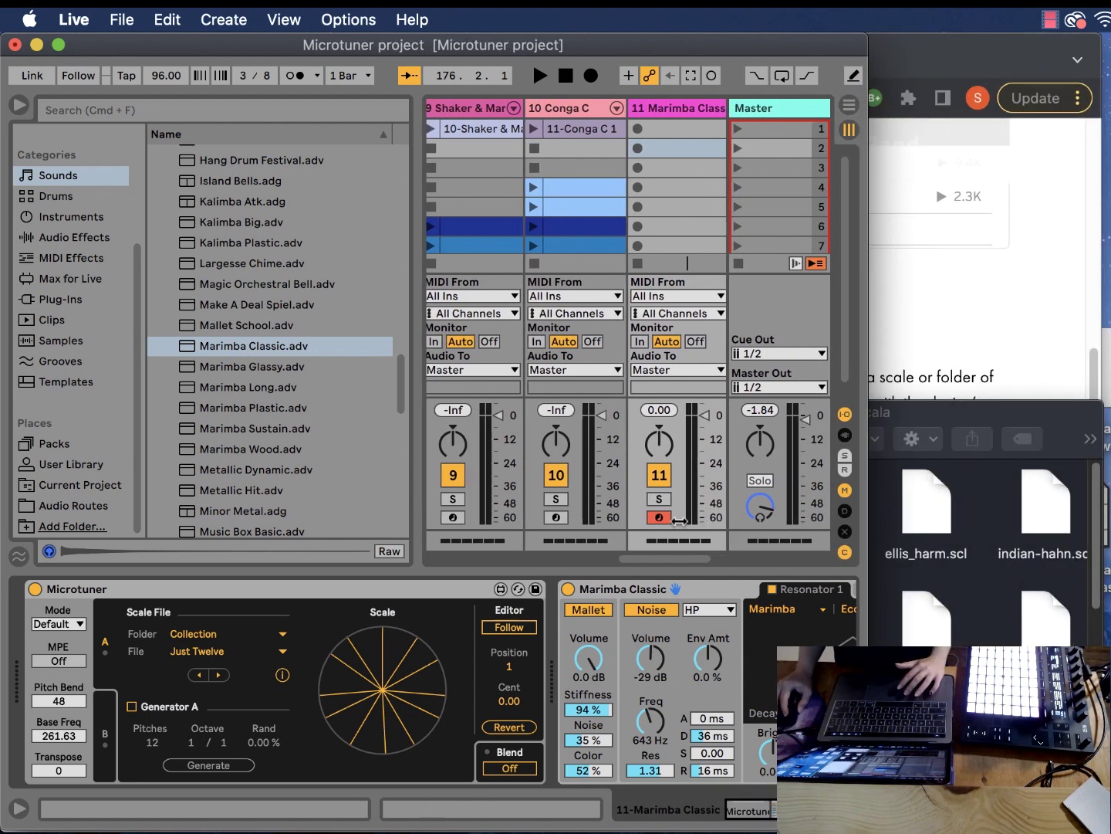
{"action": "left_click_drag", "start_coordinate": [969, 452], "coordinate": [965, 407]}
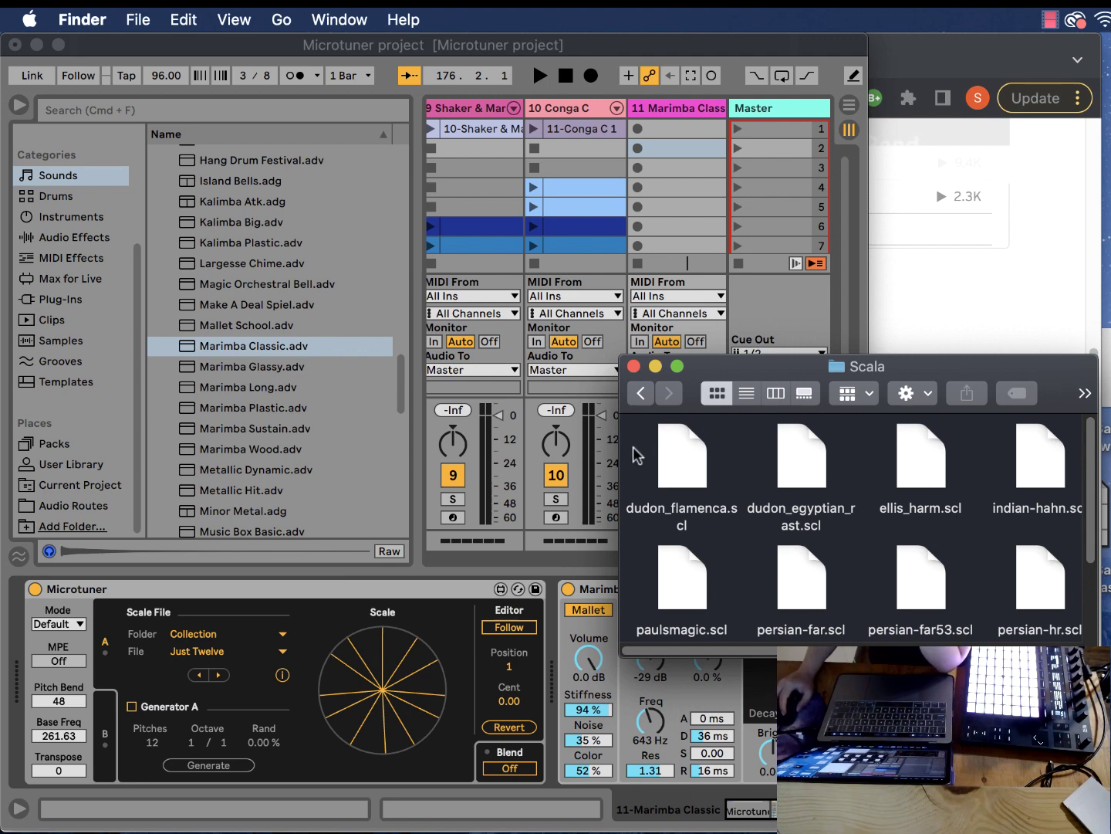
{"action": "left_click", "coordinate": [641, 393]}
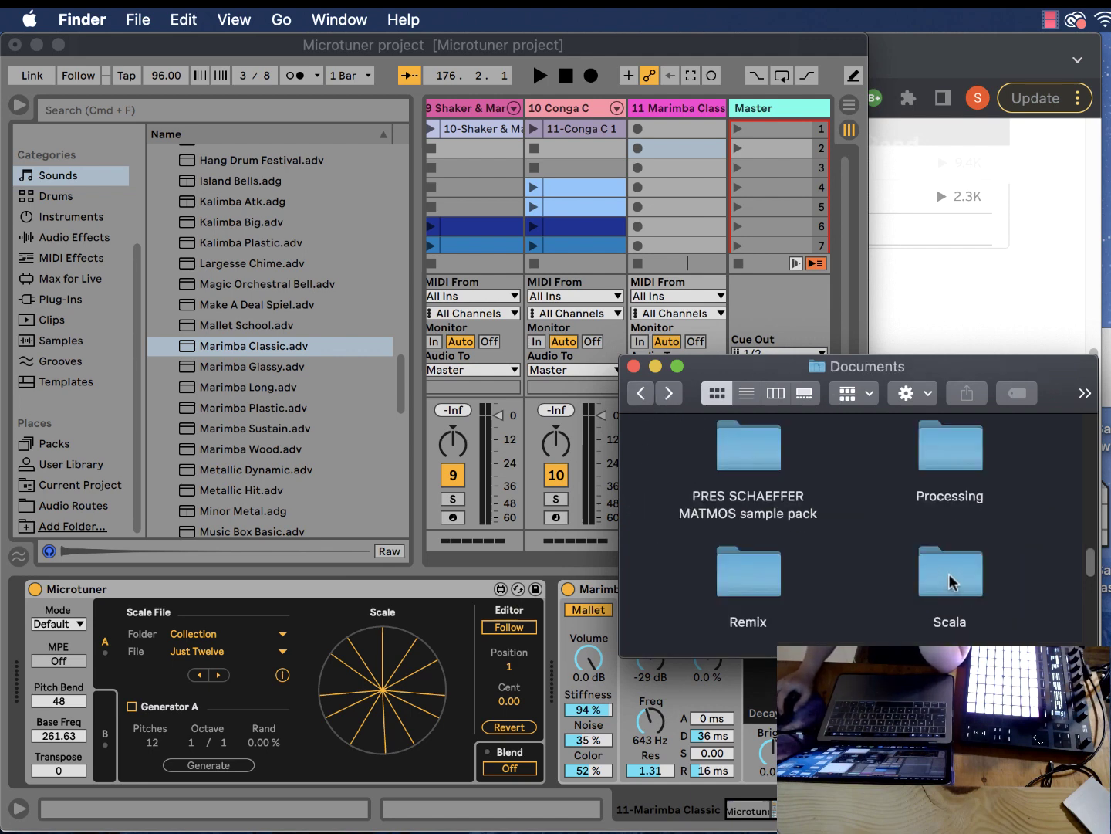
{"action": "left_click_drag", "start_coordinate": [953, 583], "coordinate": [211, 649]}
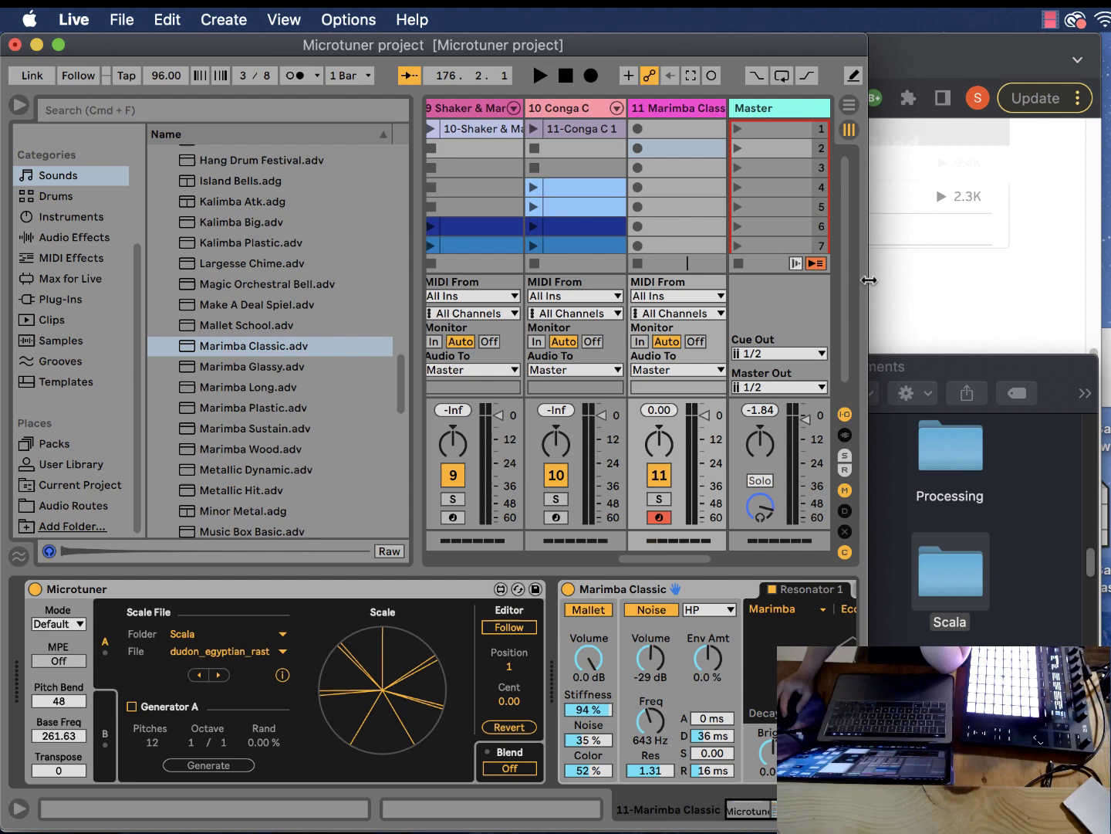
- Widen Live again and set Microtuner's scale Folder back to Collection
{"action": "left_click_drag", "start_coordinate": [869, 281], "coordinate": [1090, 309]}
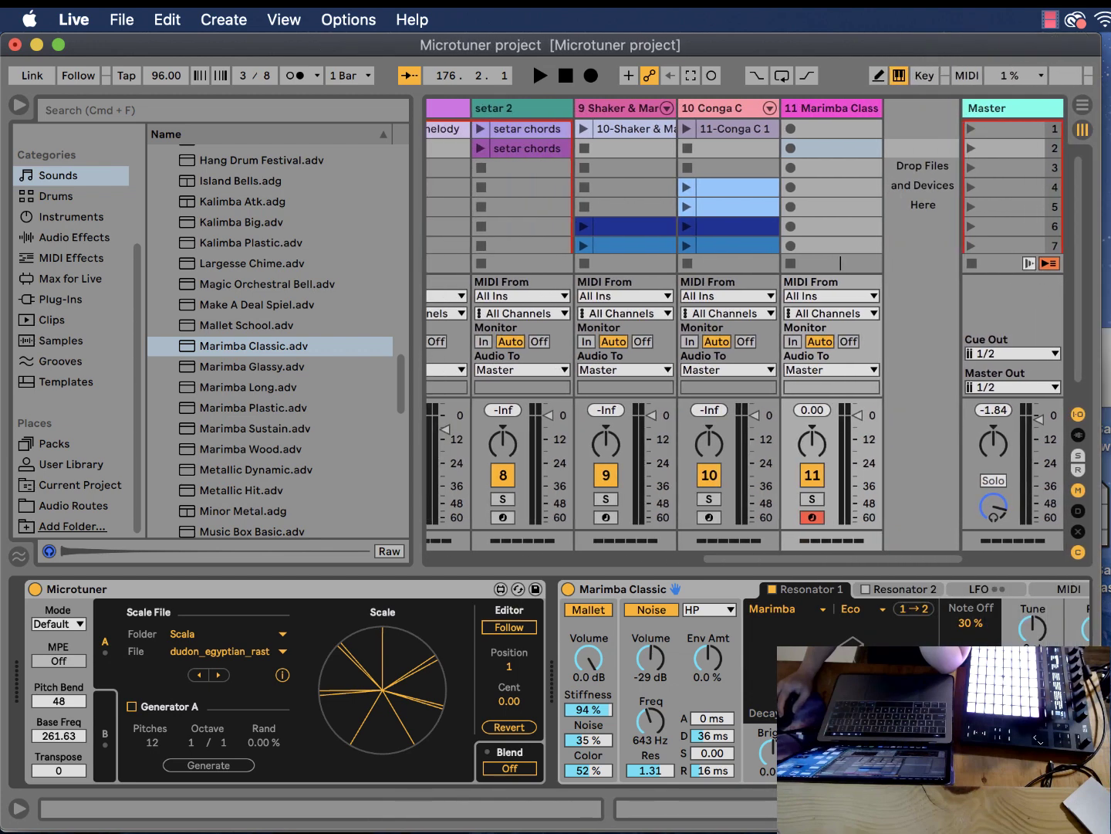
{"action": "left_click", "coordinate": [188, 639]}
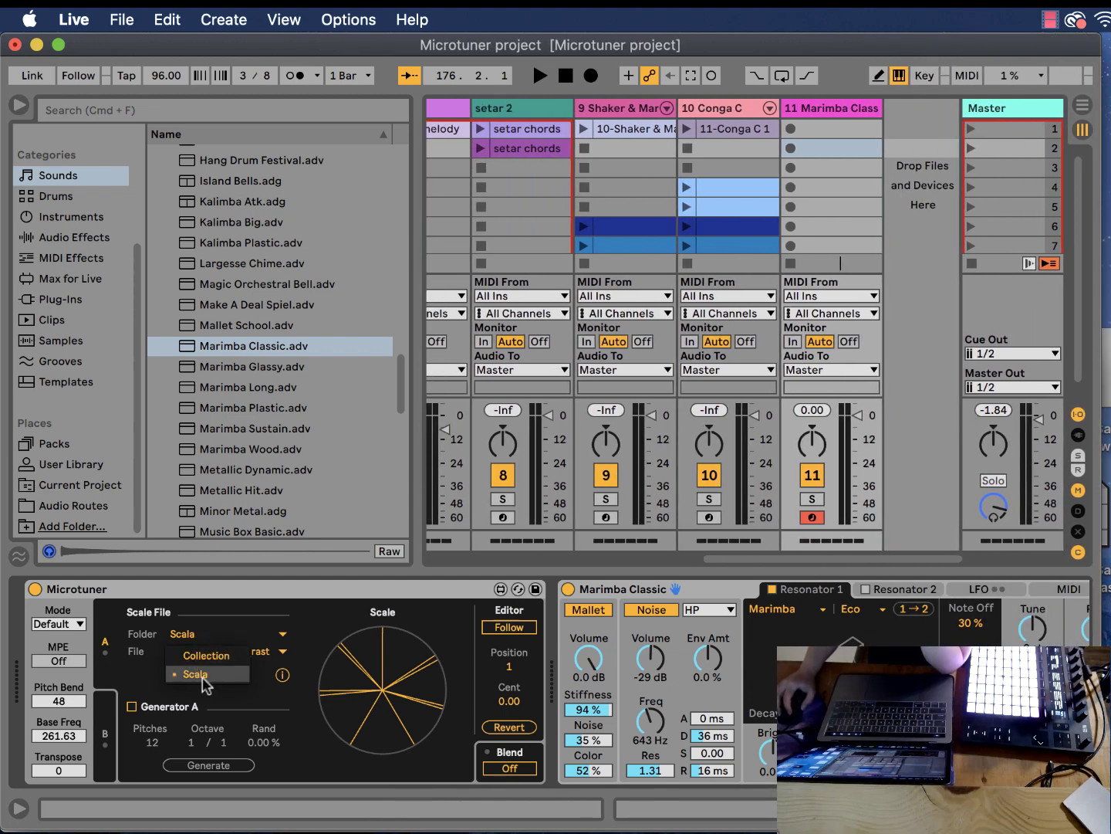
{"action": "left_click", "coordinate": [206, 657]}
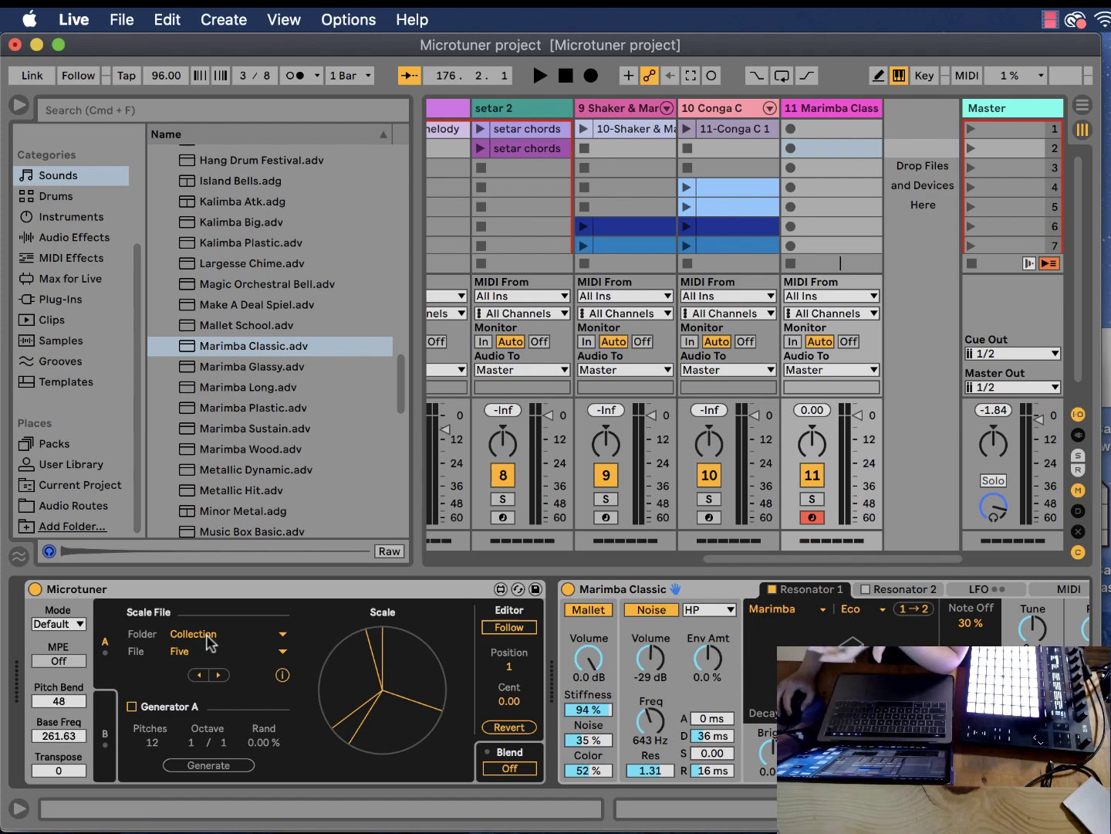
- Set Microtuner's Folder to Scala and step through files past dudon_flamenca to persian
{"action": "left_click", "coordinate": [196, 636]}
{"action": "left_click", "coordinate": [200, 671]}
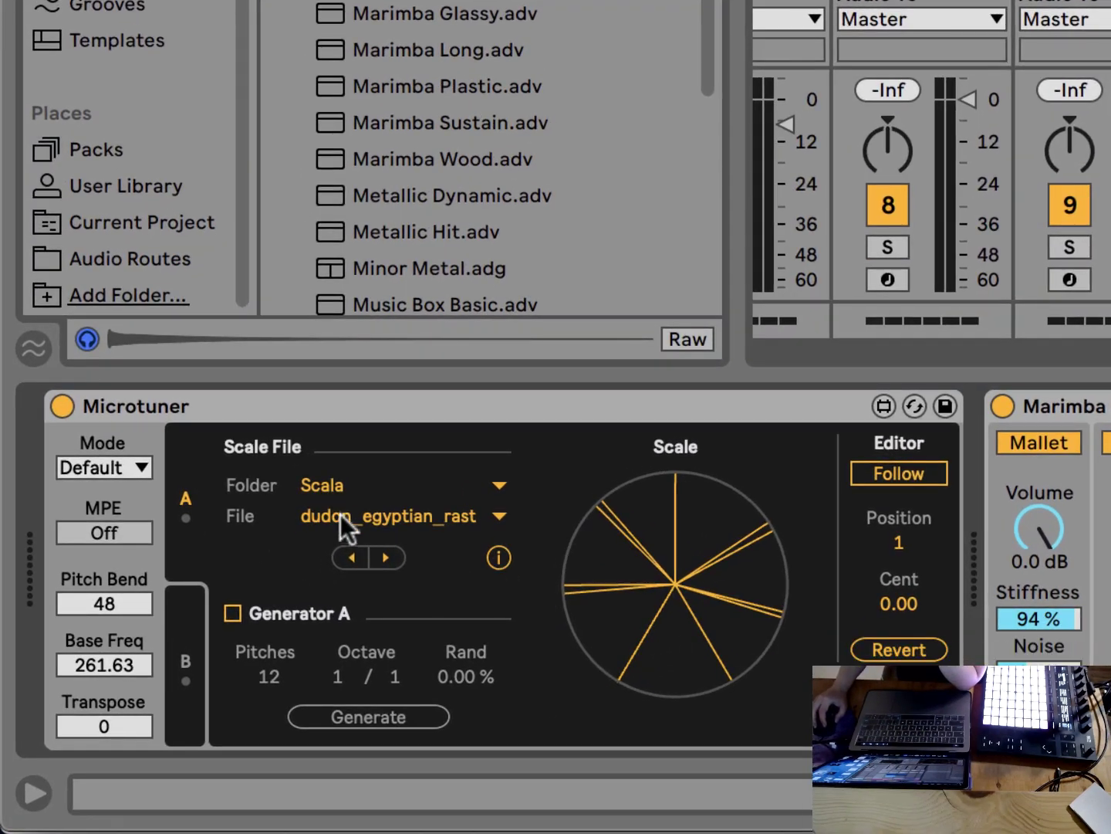
{"action": "left_click", "coordinate": [340, 516]}
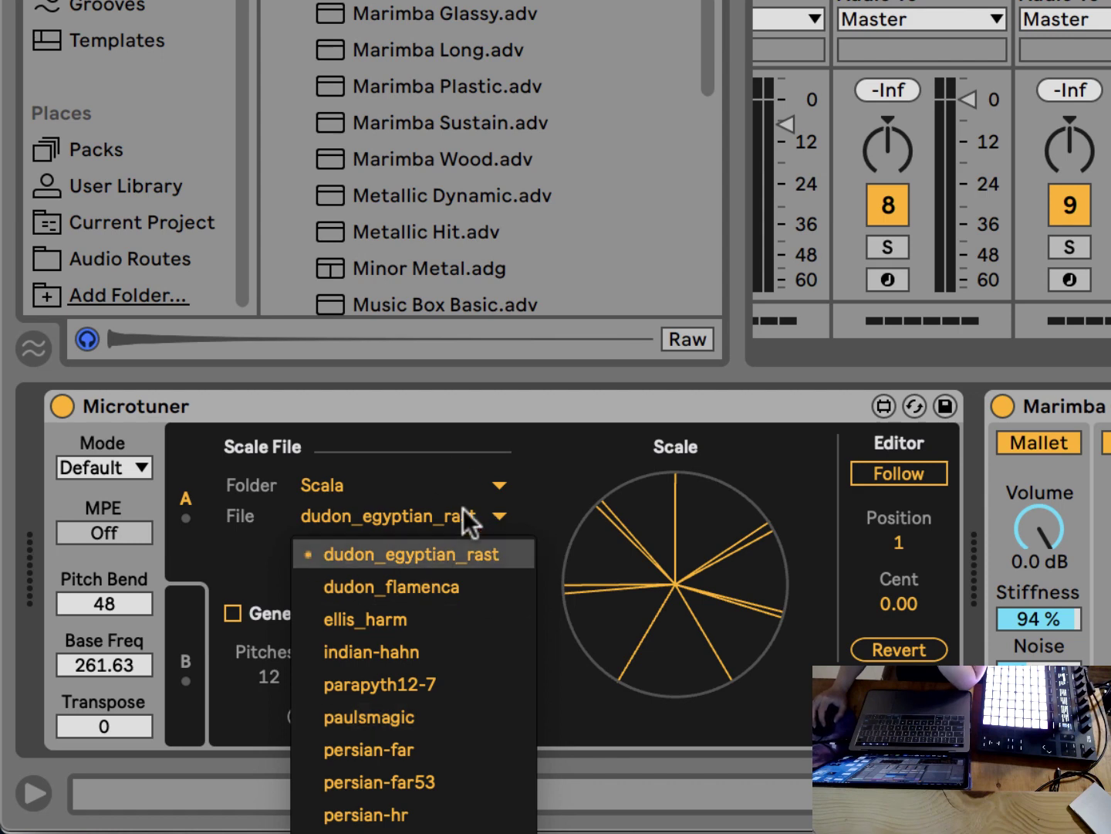
{"action": "key", "text": "Escape"}
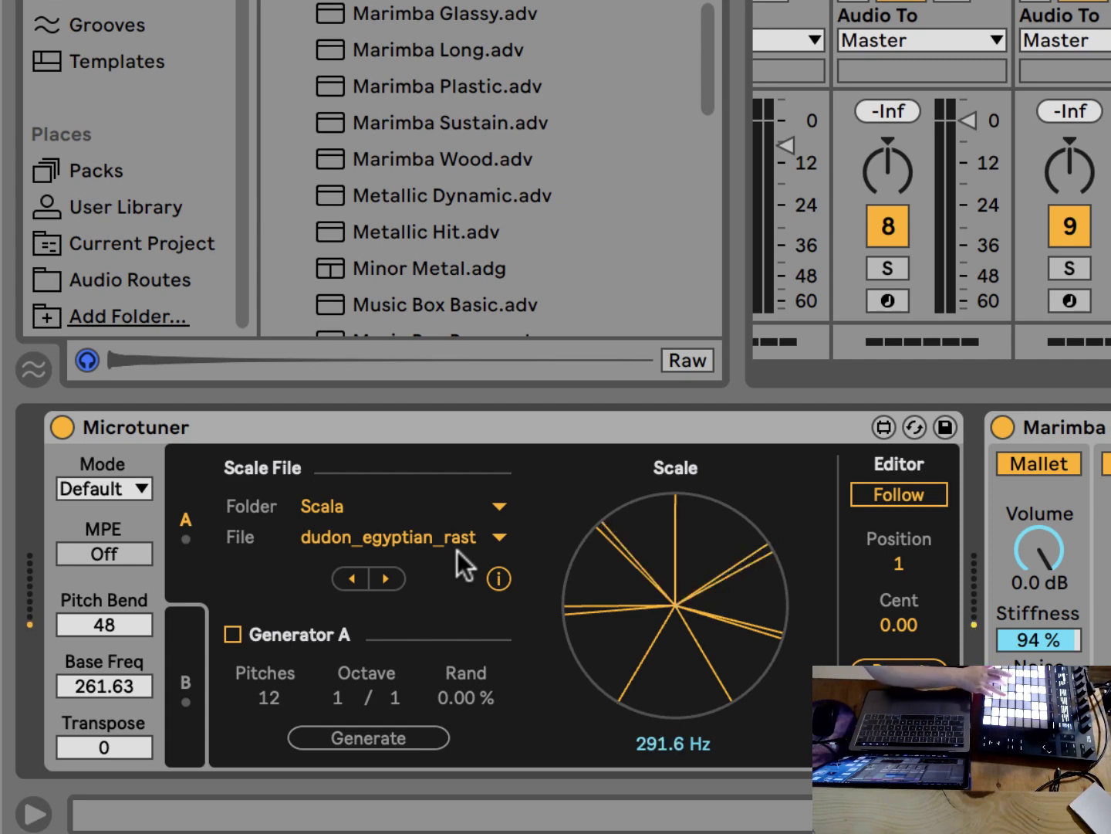
{"action": "left_click", "coordinate": [385, 579]}
{"action": "left_click", "coordinate": [385, 578]}
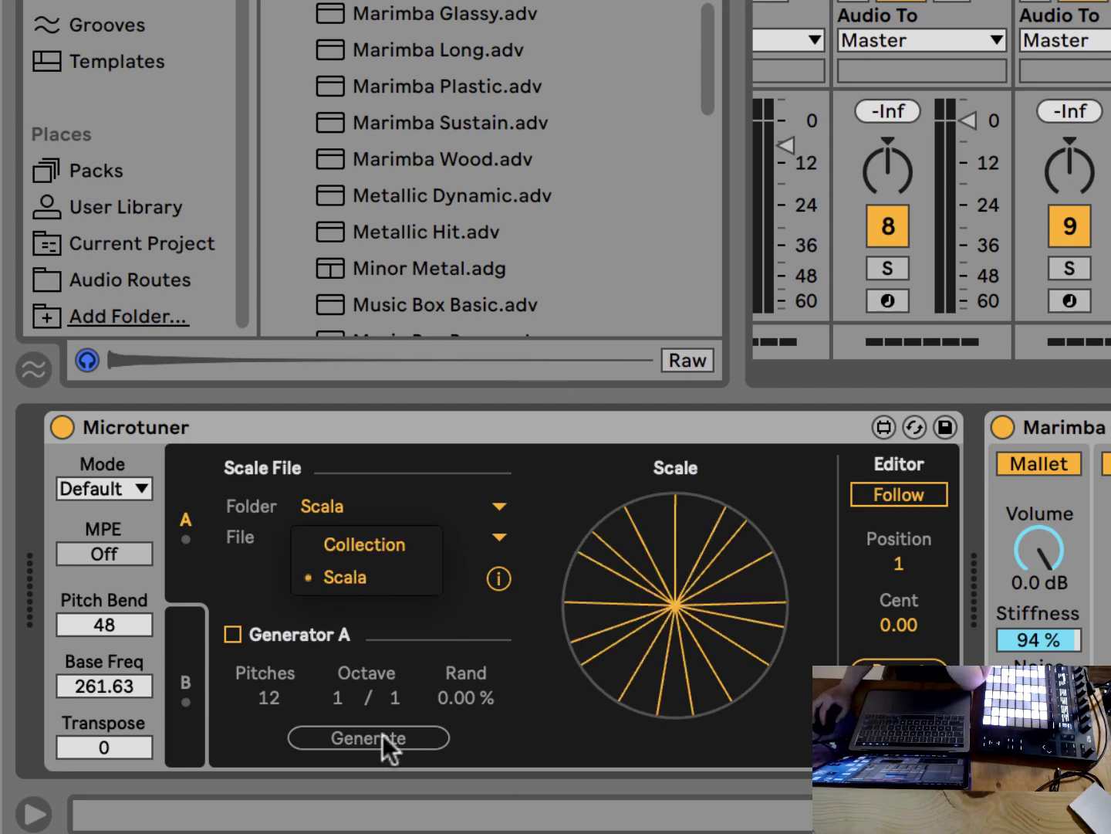
- Enable Generator A with 6 pitches, generate, then regenerate with Rand raised to 58.3 %
{"action": "left_click", "coordinate": [233, 636]}
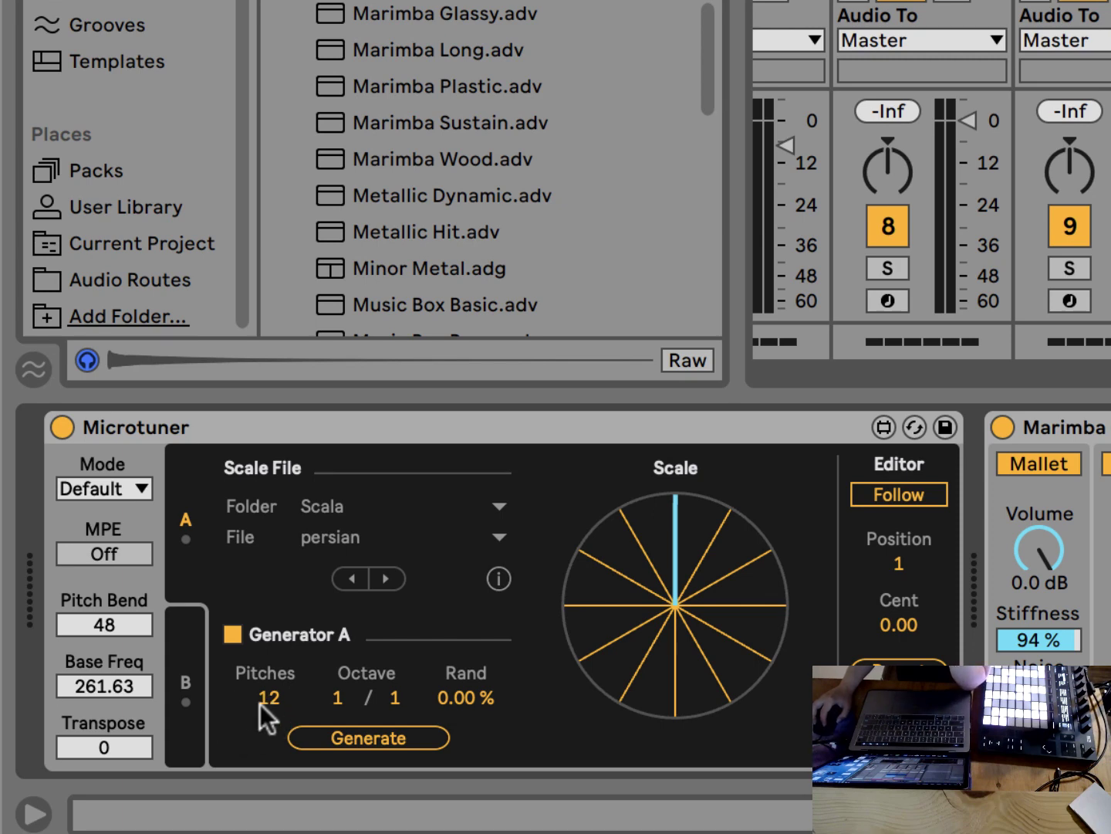
{"action": "left_click_drag", "start_coordinate": [271, 698], "coordinate": [271, 721]}
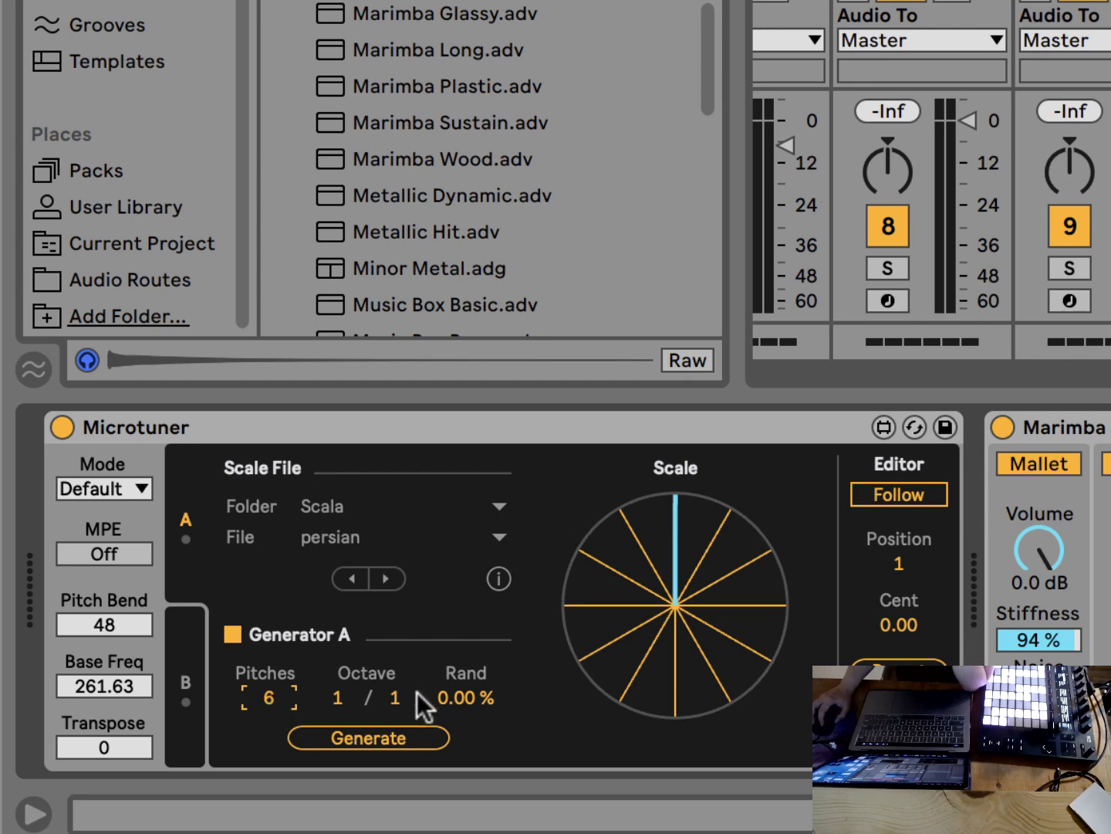
{"action": "left_click", "coordinate": [336, 699]}
{"action": "left_click", "coordinate": [389, 699]}
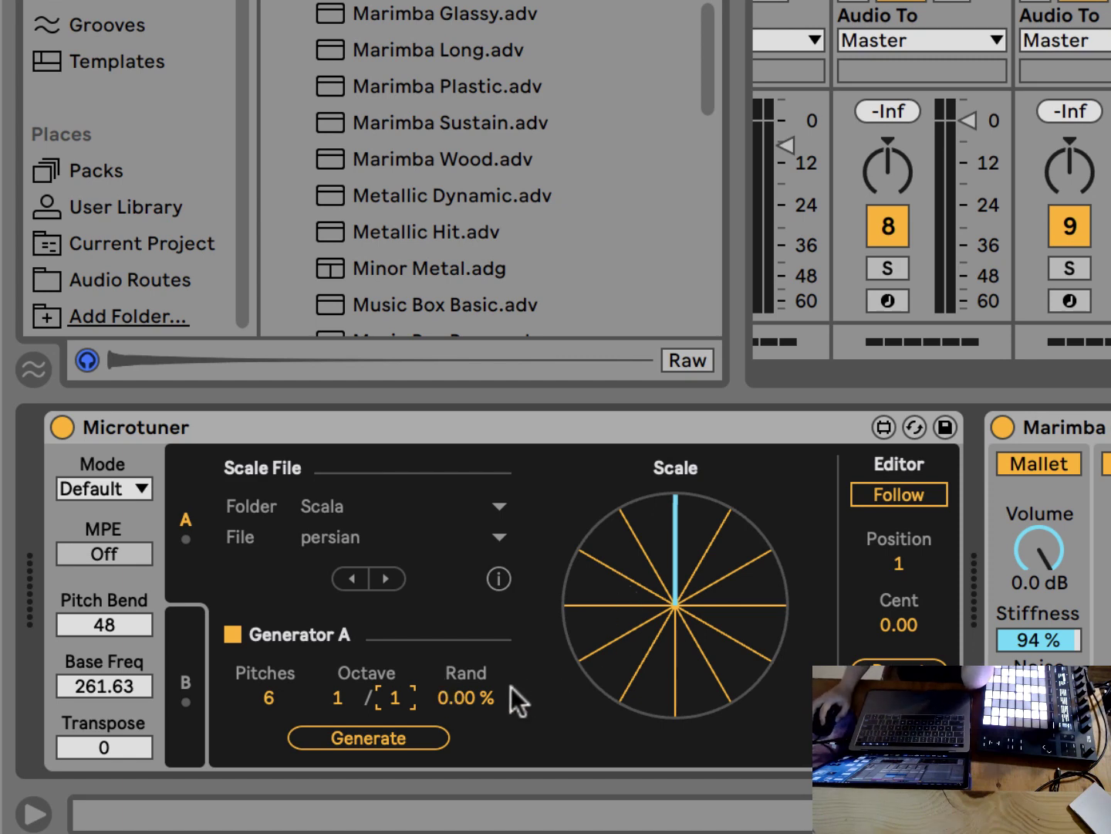
{"action": "left_click", "coordinate": [427, 733]}
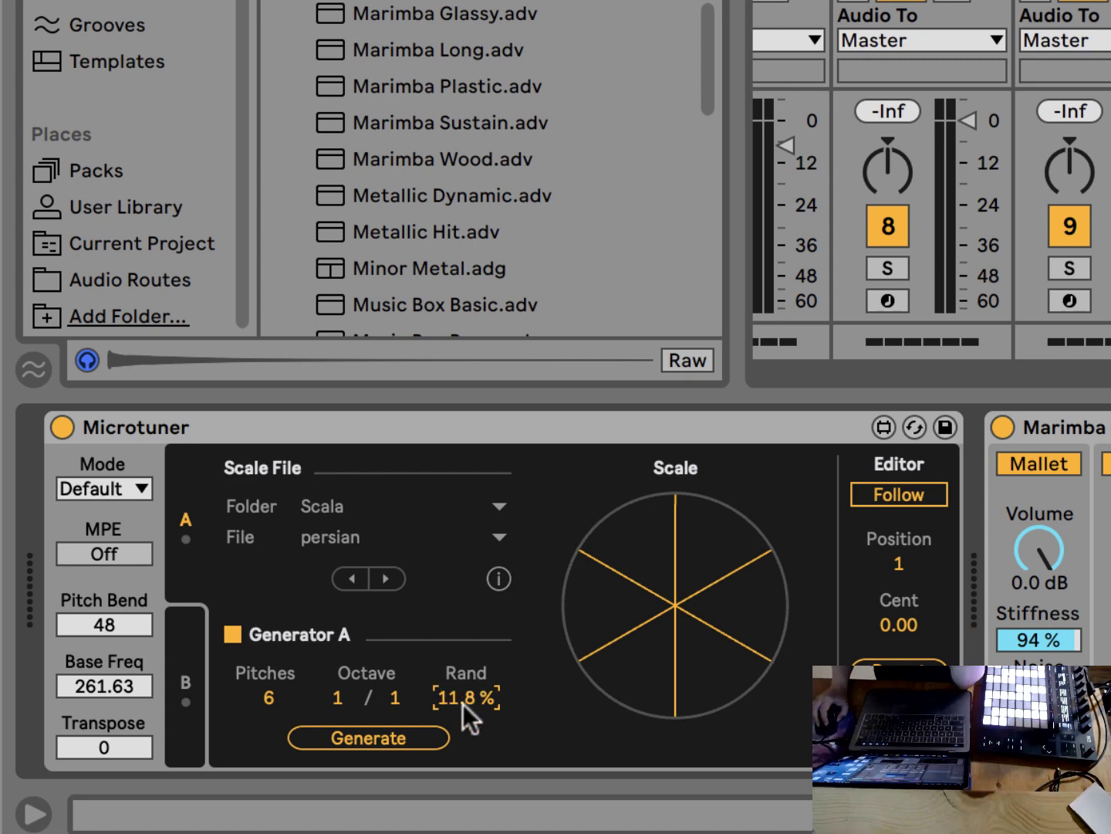
{"action": "left_click", "coordinate": [360, 742]}
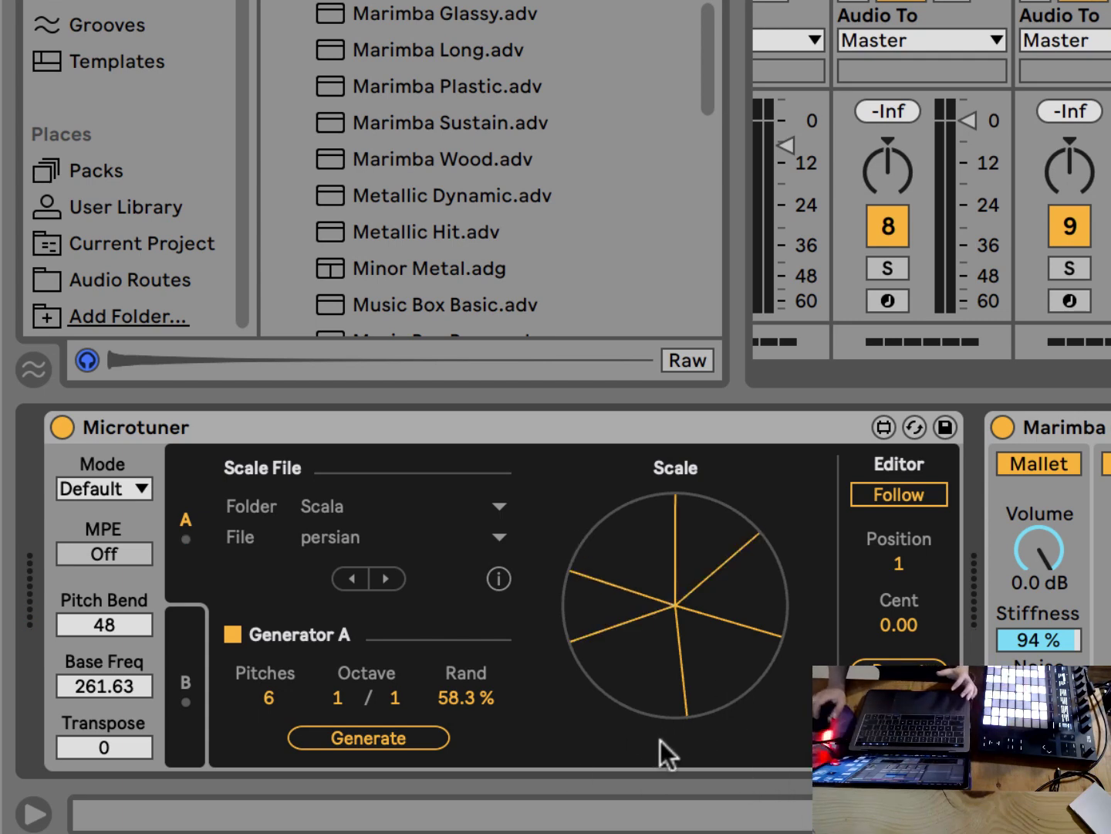
{"action": "left_click_drag", "start_coordinate": [466, 697], "coordinate": [480, 720]}
- Zero the randomness, set Generator A's pitch count to 4, and generate a scale
{"action": "key", "text": "Delete"}
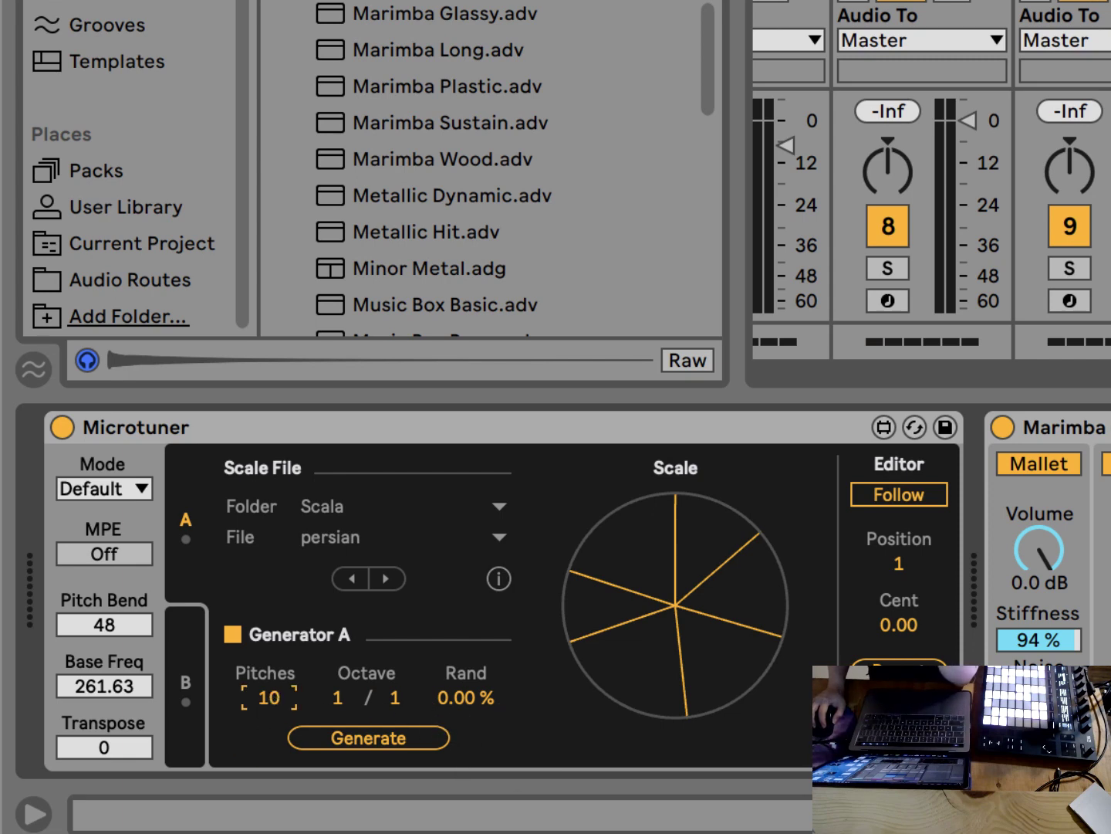
{"action": "left_click", "coordinate": [358, 746]}
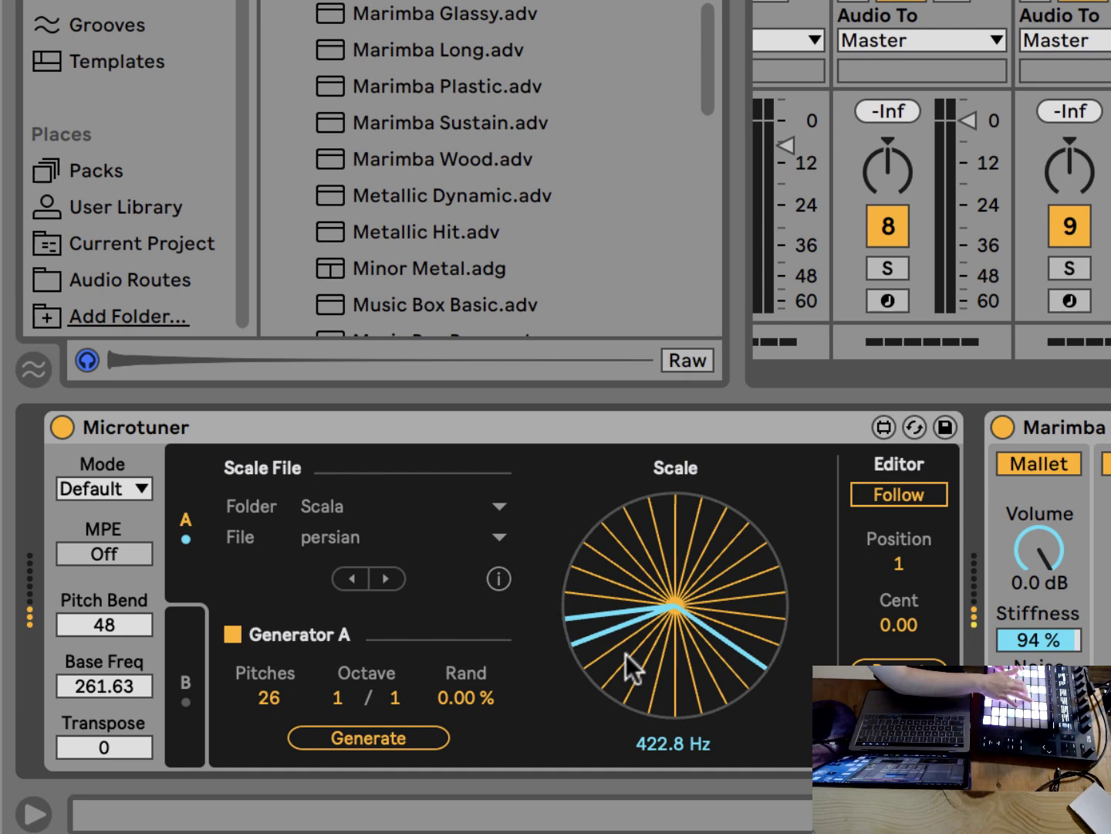
{"action": "left_click", "coordinate": [274, 699]}
{"action": "type", "text": "3"}
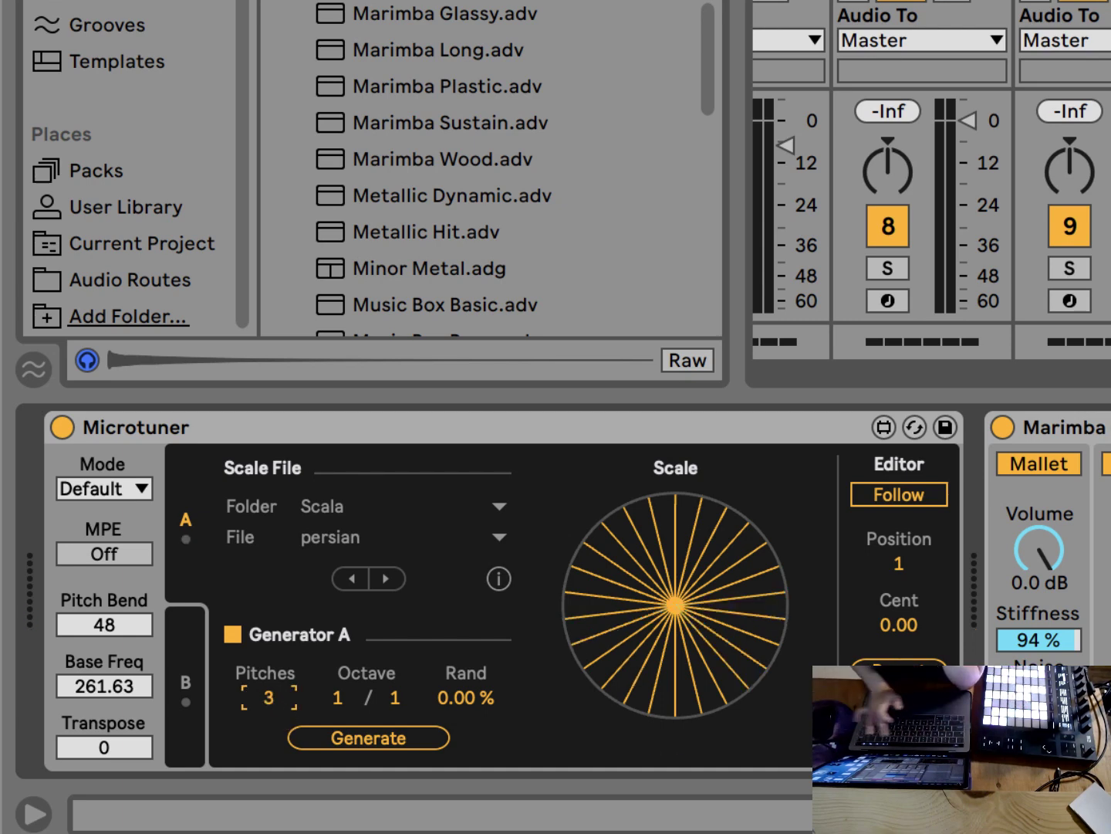
{"action": "type", "text": "4"}
{"action": "key", "text": "Return"}
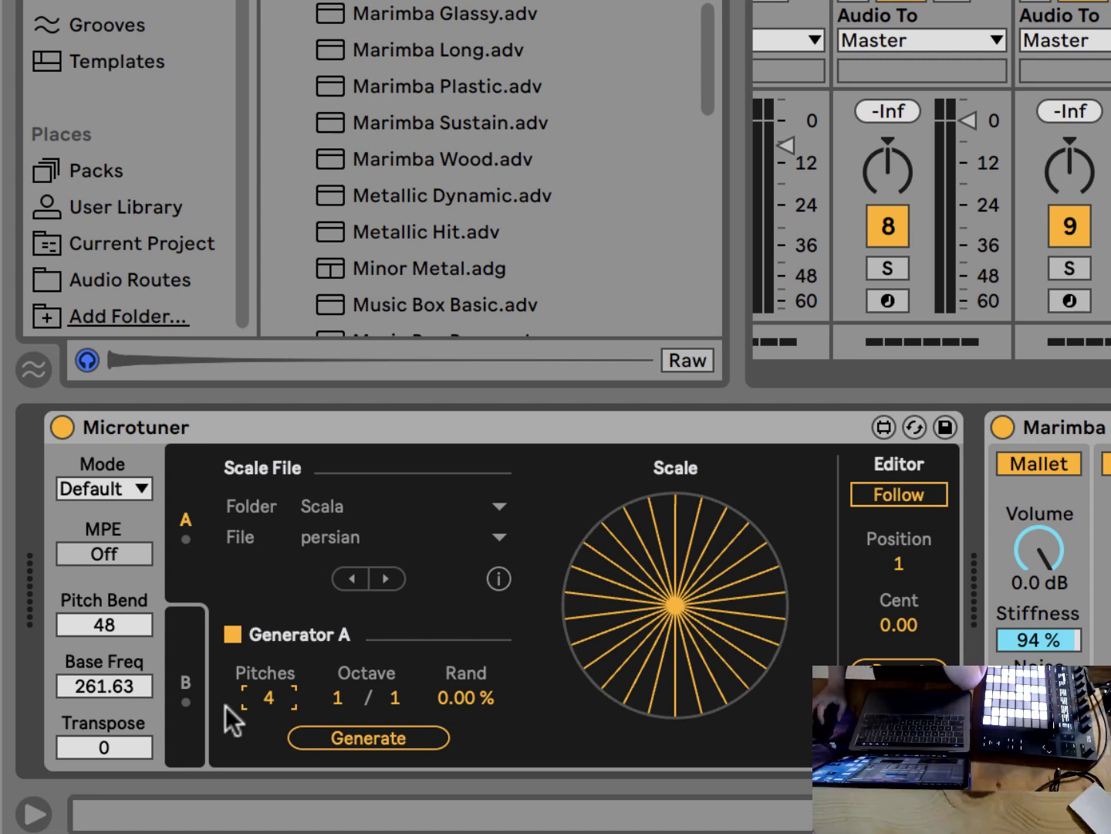
{"action": "left_click", "coordinate": [425, 731]}
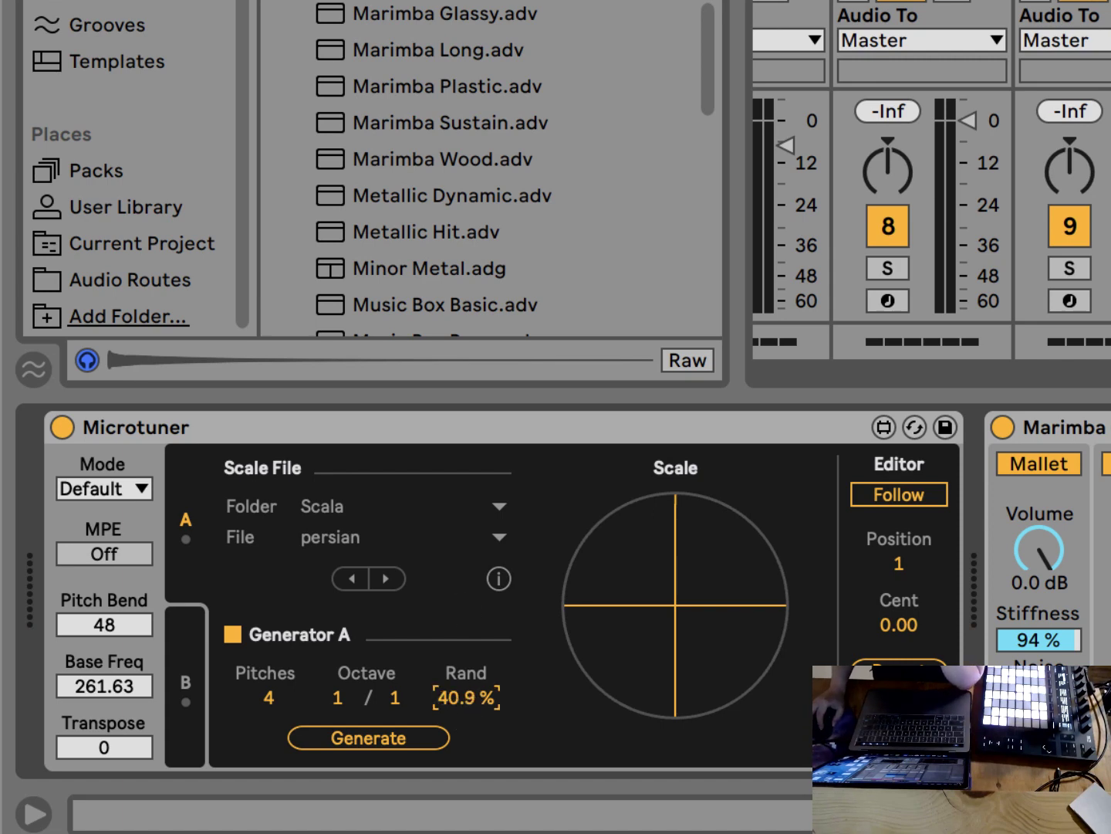
- Regenerate the four-pitch scale several times with Rand at 41.7 %
{"action": "left_click", "coordinate": [346, 738]}
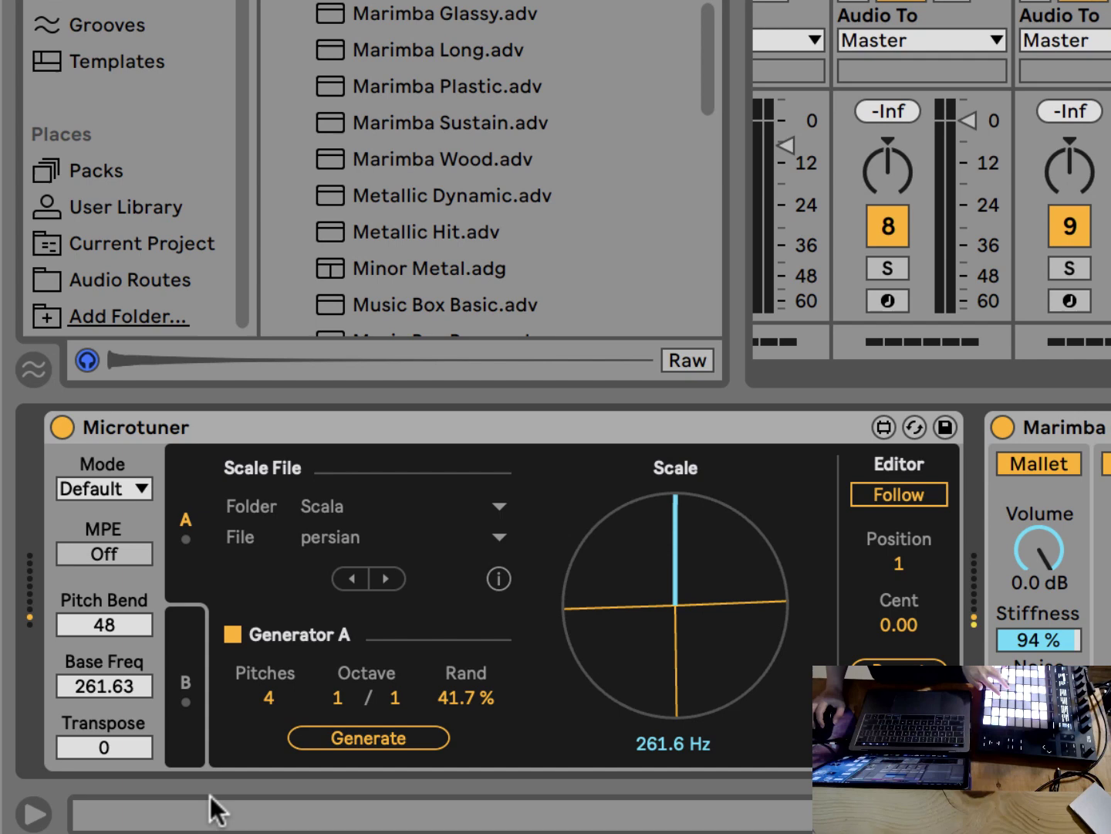
{"action": "left_click", "coordinate": [332, 735]}
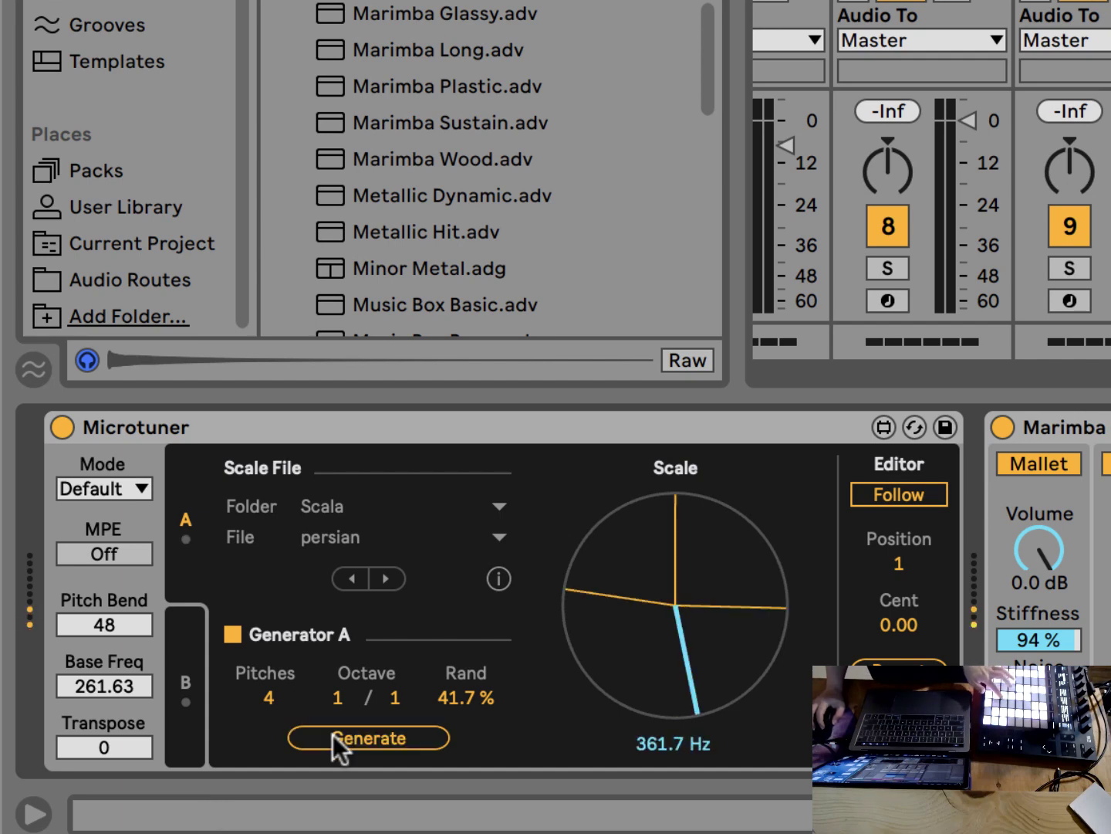
{"action": "left_click", "coordinate": [332, 733]}
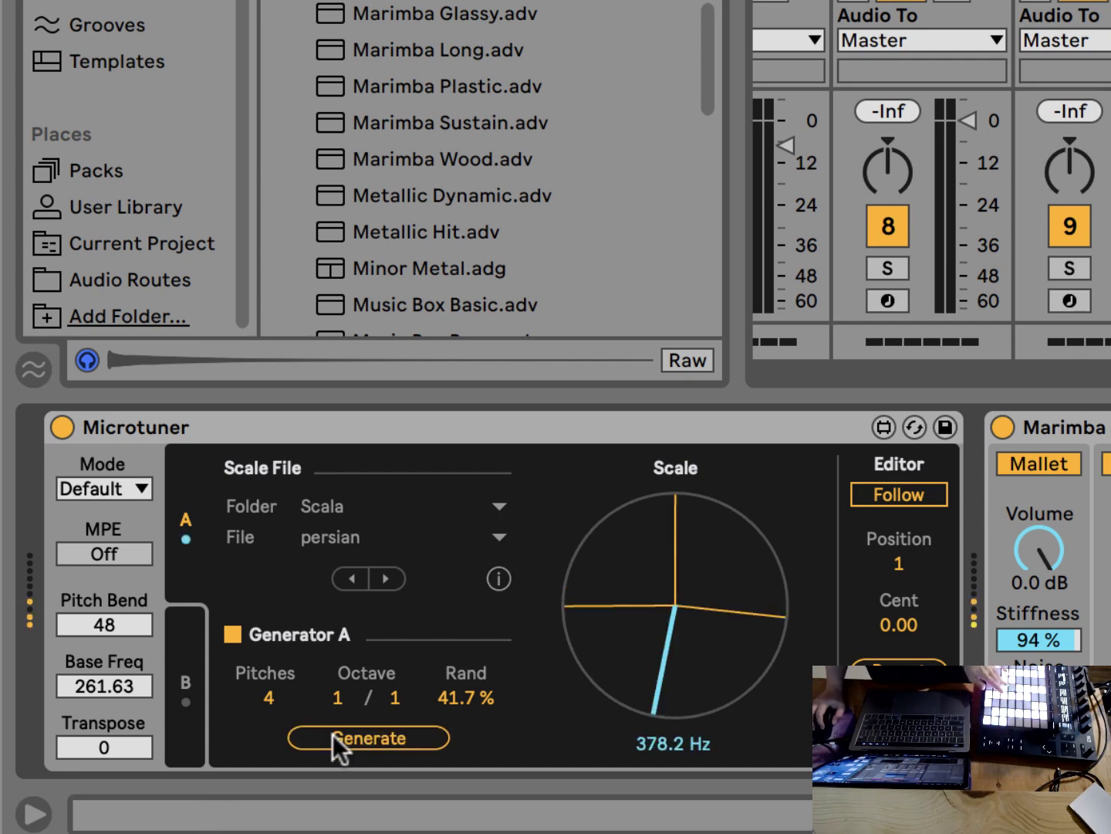
{"action": "left_click", "coordinate": [333, 734]}
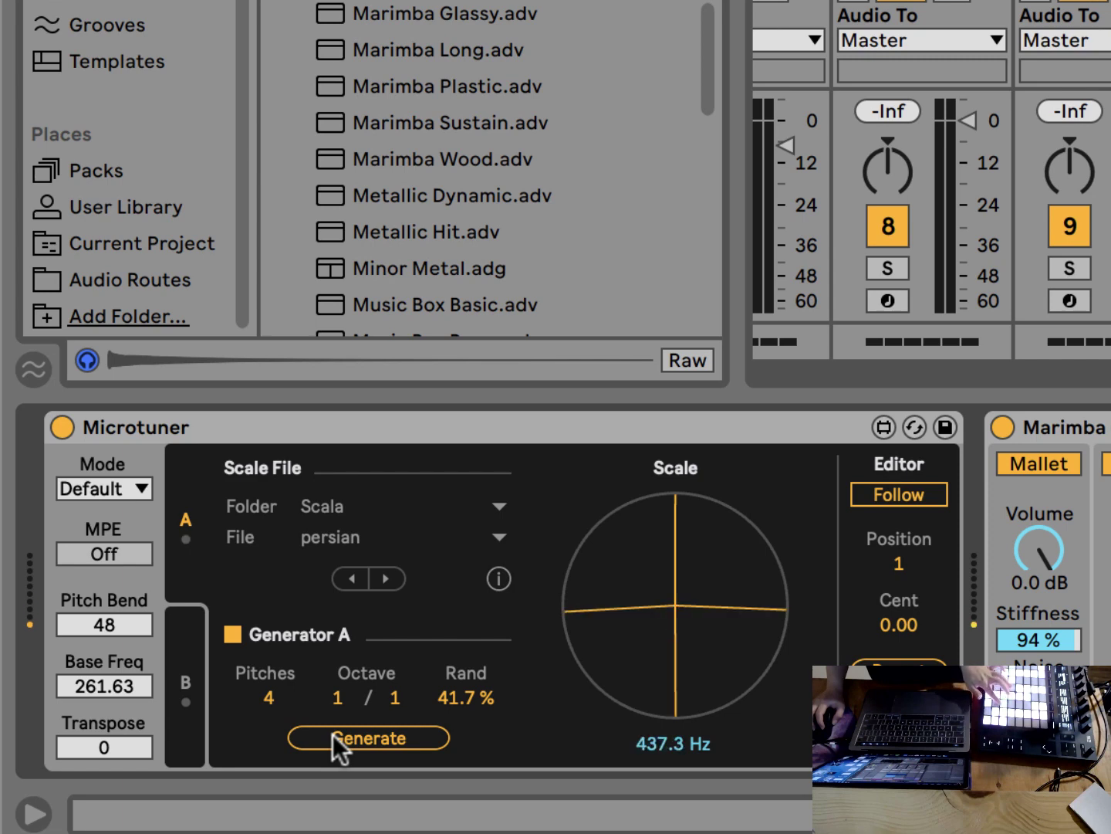
- Adjust the octave ratio values and set the pitch count to 5, then generate a five-pitch scale
{"action": "left_click_drag", "start_coordinate": [449, 701], "coordinate": [448, 696]}
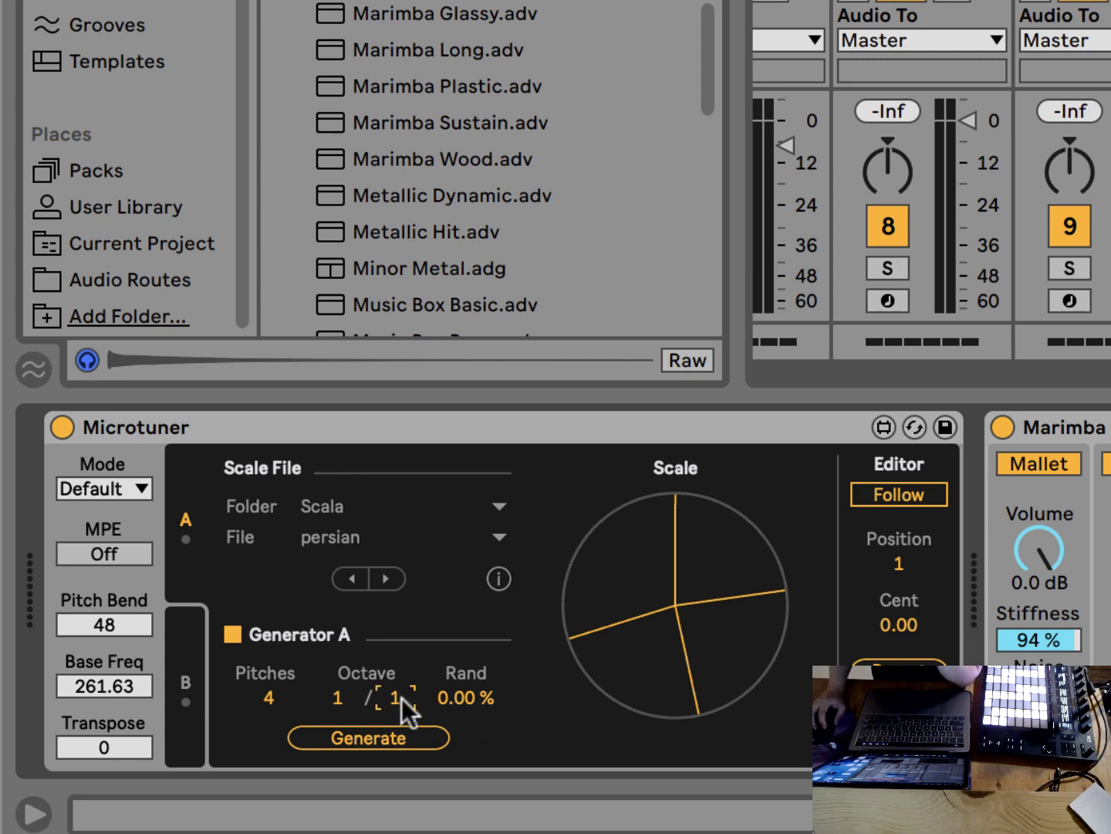
{"action": "left_click_drag", "start_coordinate": [395, 698], "coordinate": [395, 691]}
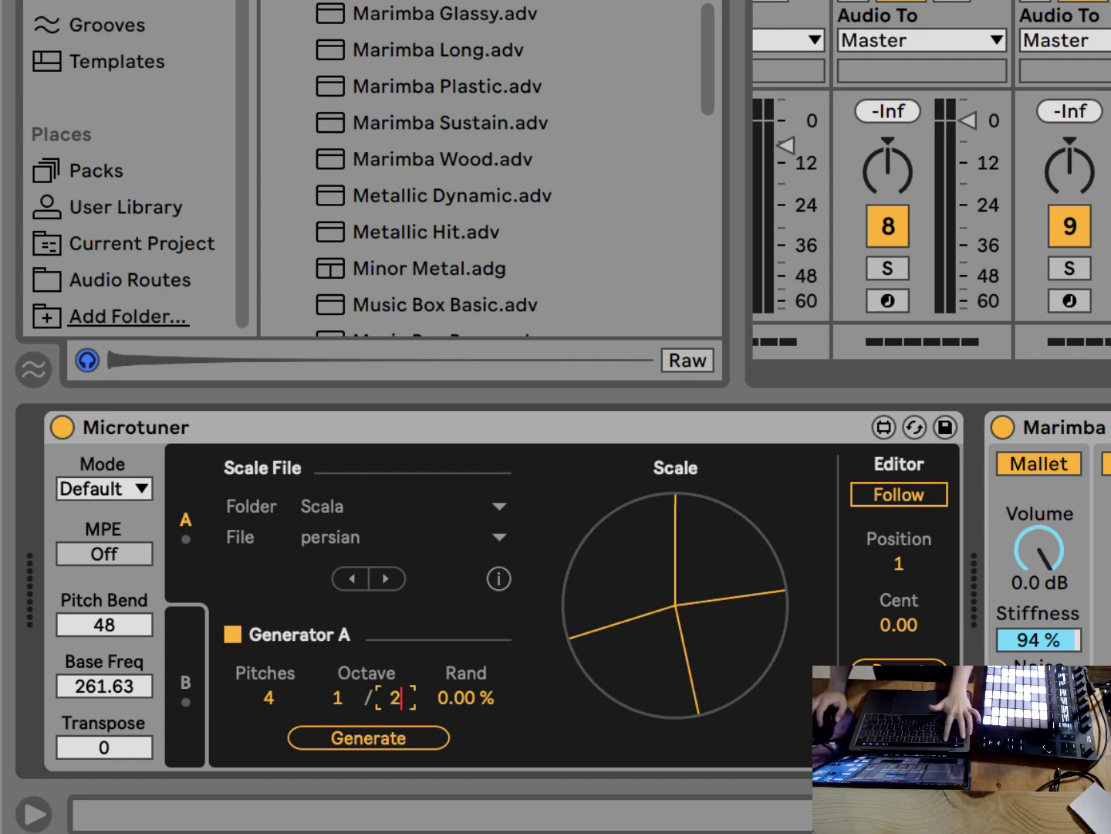
{"action": "left_click", "coordinate": [421, 738]}
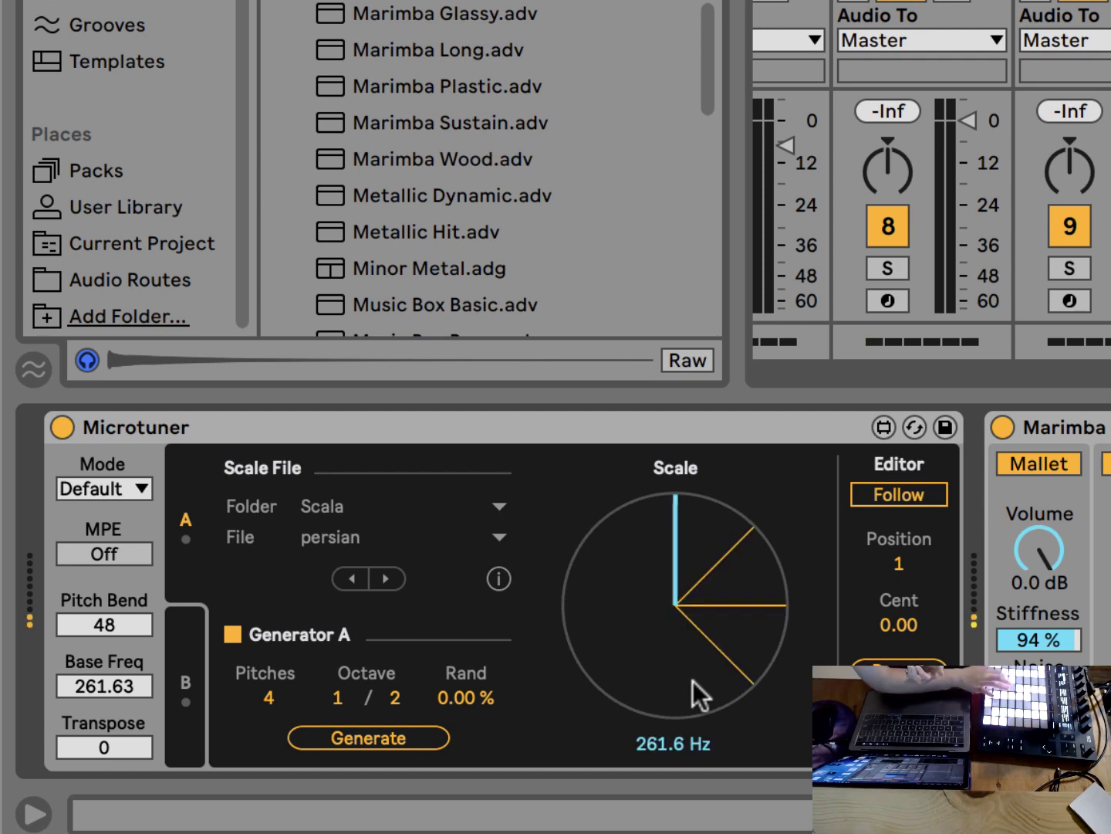
{"action": "left_click_drag", "start_coordinate": [338, 698], "coordinate": [337, 687]}
{"action": "left_click", "coordinate": [274, 694]}
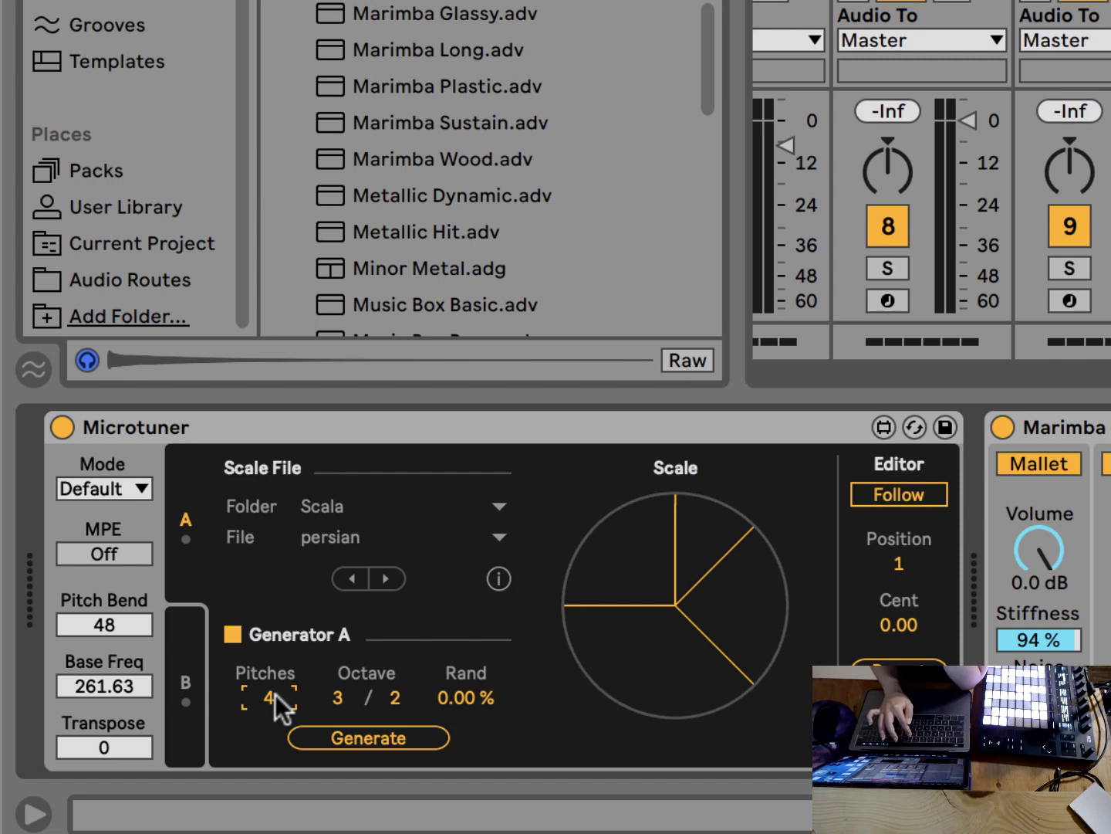
{"action": "key", "text": "Up"}
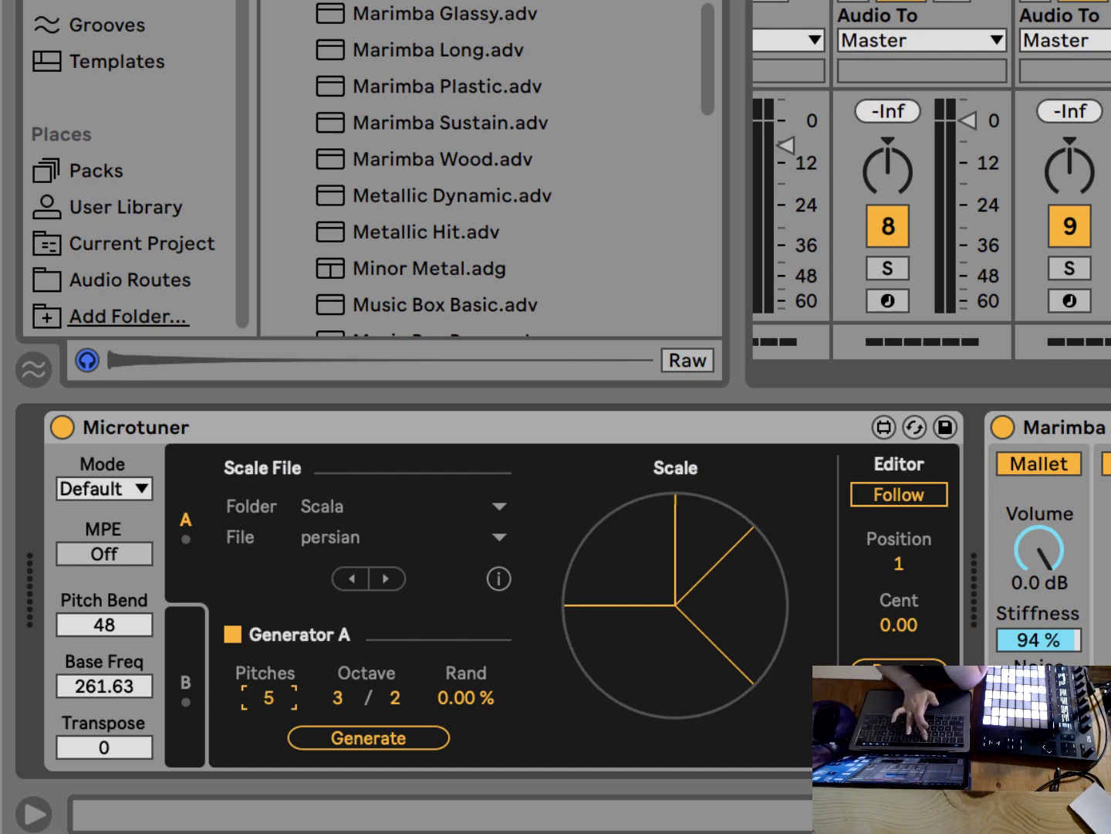
{"action": "left_click", "coordinate": [429, 735]}
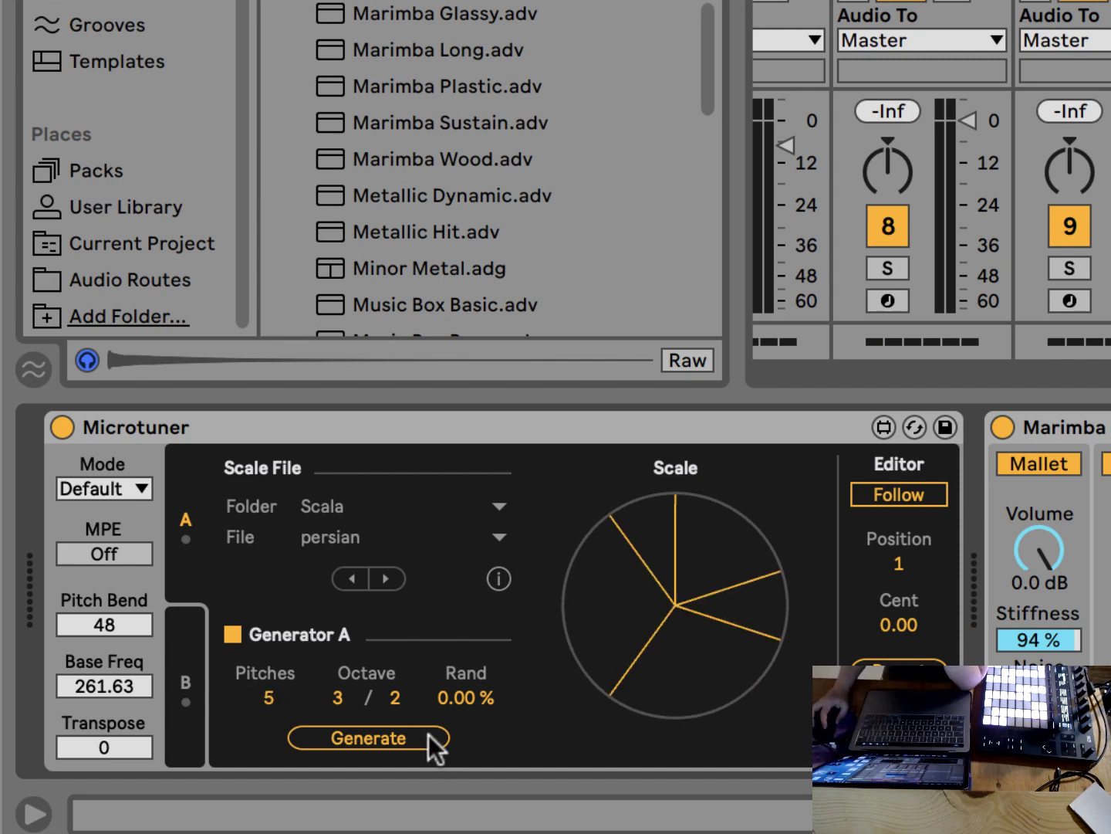
- Set the octave ratio to 2/2 and Rand to 39.4 %, regenerating the scale several times
{"action": "left_click_drag", "start_coordinate": [451, 698], "coordinate": [451, 680]}
{"action": "left_click", "coordinate": [420, 730]}
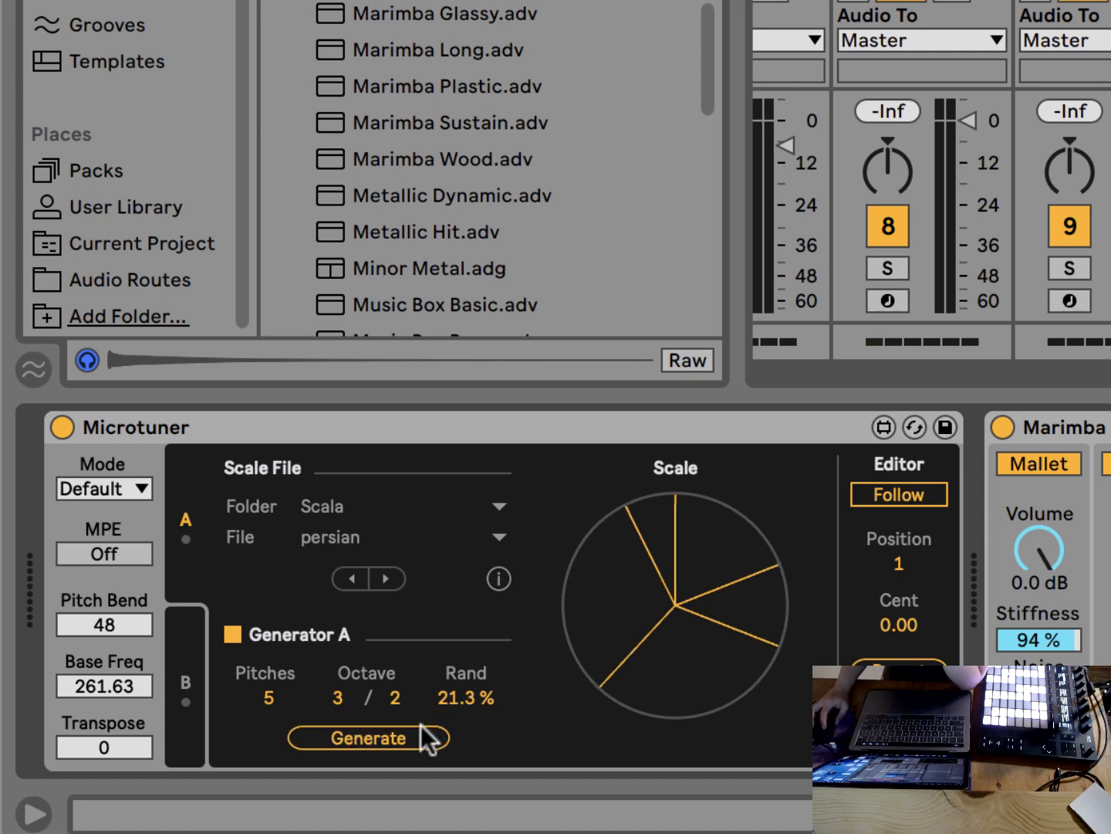
{"action": "left_click_drag", "start_coordinate": [346, 696], "coordinate": [360, 737]}
{"action": "left_click", "coordinate": [360, 737]}
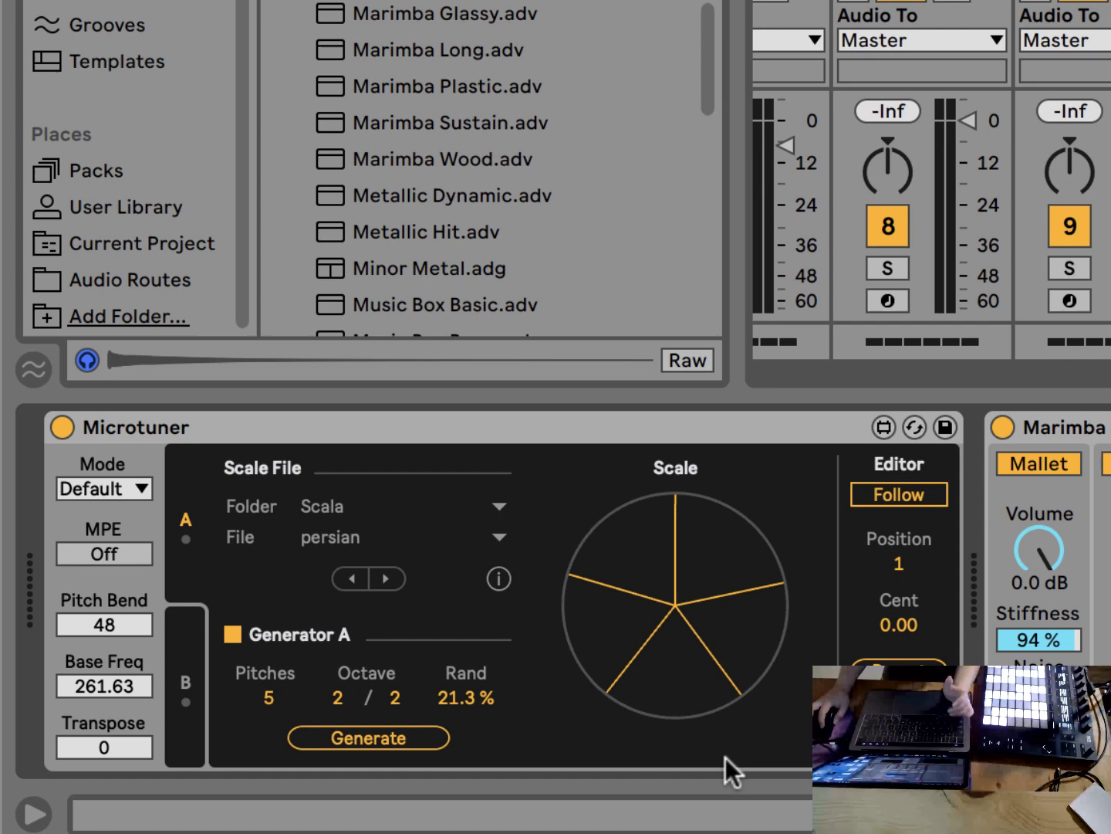
{"action": "left_click", "coordinate": [400, 741]}
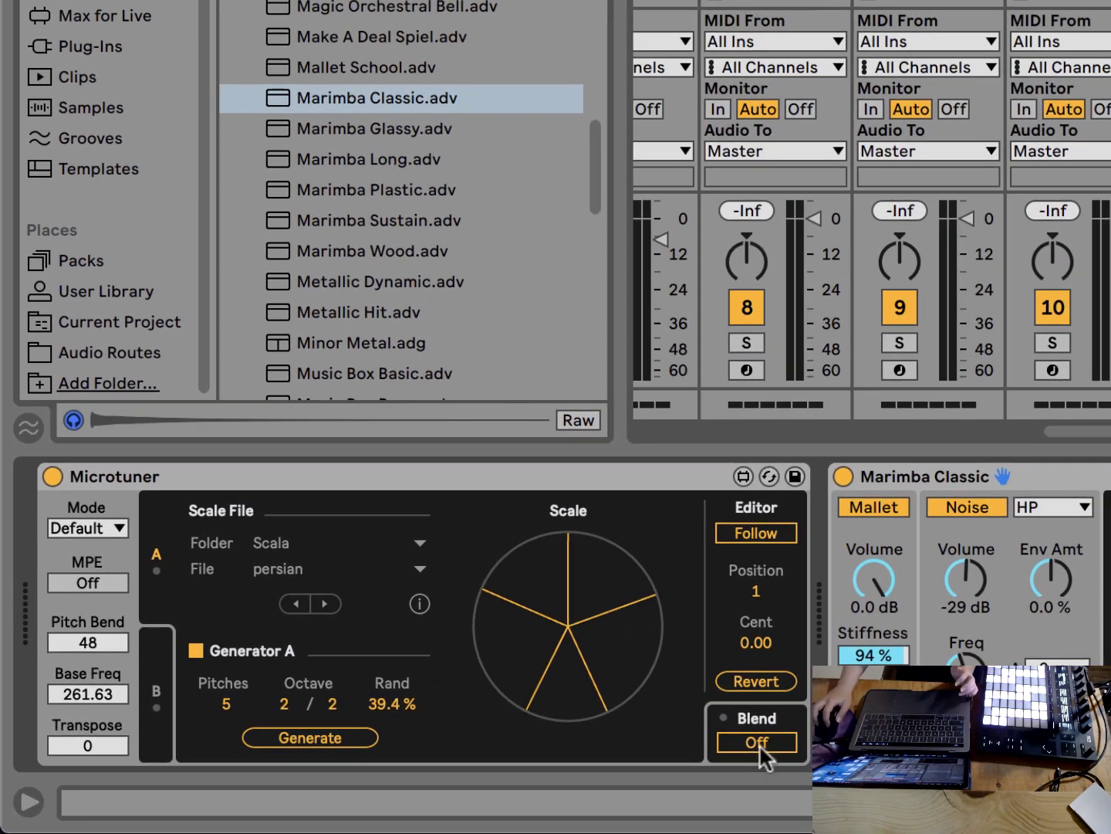
- Switch Microtuner's Blend on and nudge the Blend Output marker away from scale A
{"action": "left_click", "coordinate": [766, 746]}
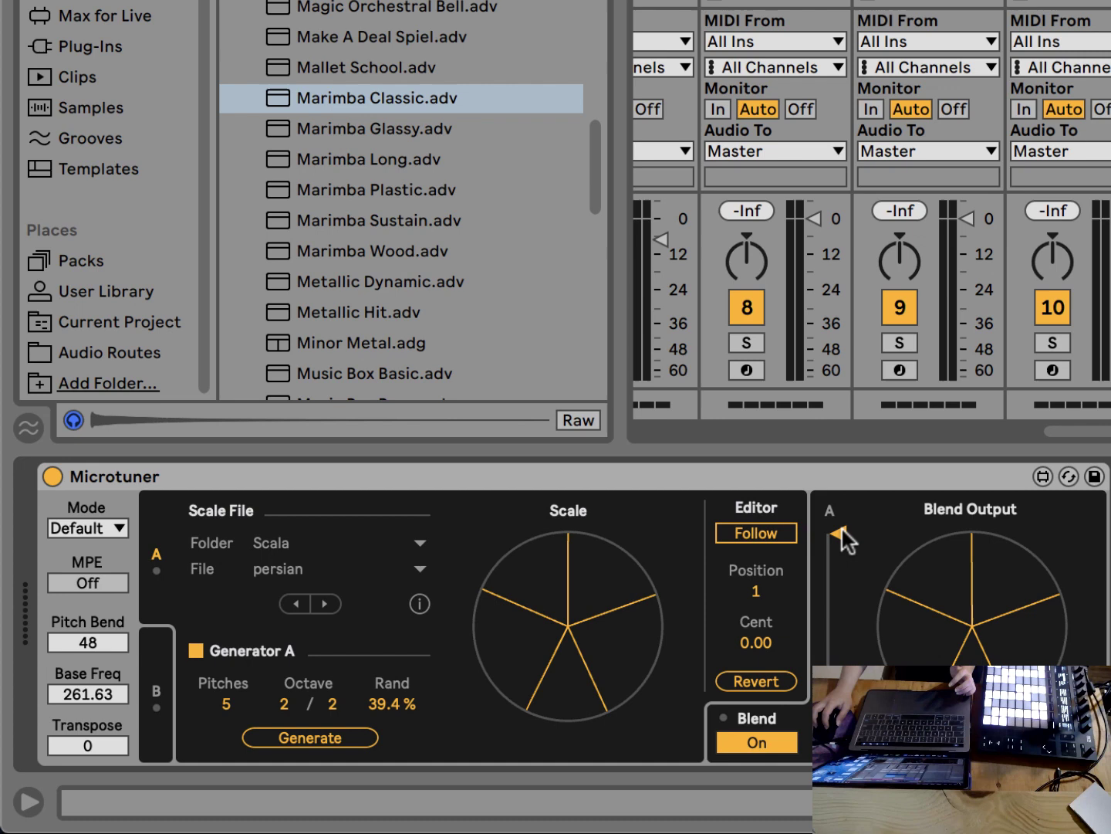
{"action": "mouse_move", "coordinate": [839, 541]}
{"action": "left_mouse_down"}
{"action": "mouse_move", "coordinate": [839, 718]}
{"action": "mouse_move", "coordinate": [839, 532]}
{"action": "left_mouse_up"}
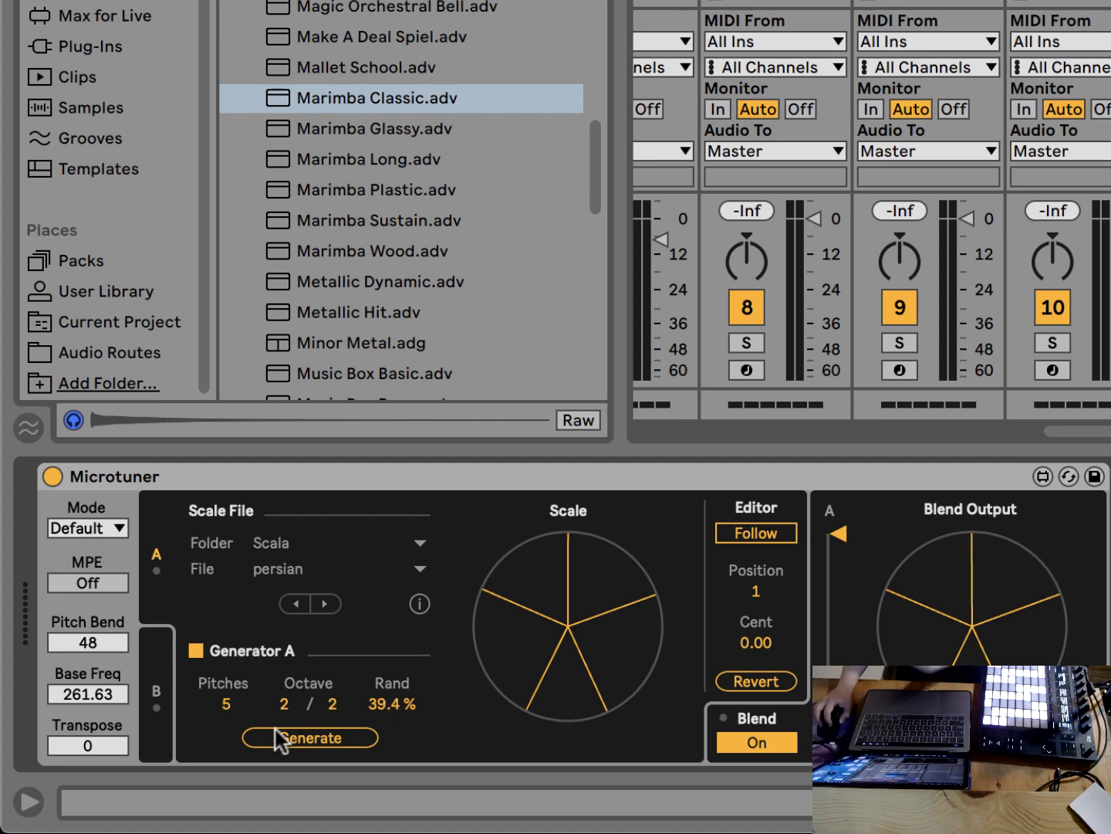
- In slot B, enable Generator B with 5 pitches and generate a scale at 70.9 % Rand
{"action": "left_click", "coordinate": [161, 695]}
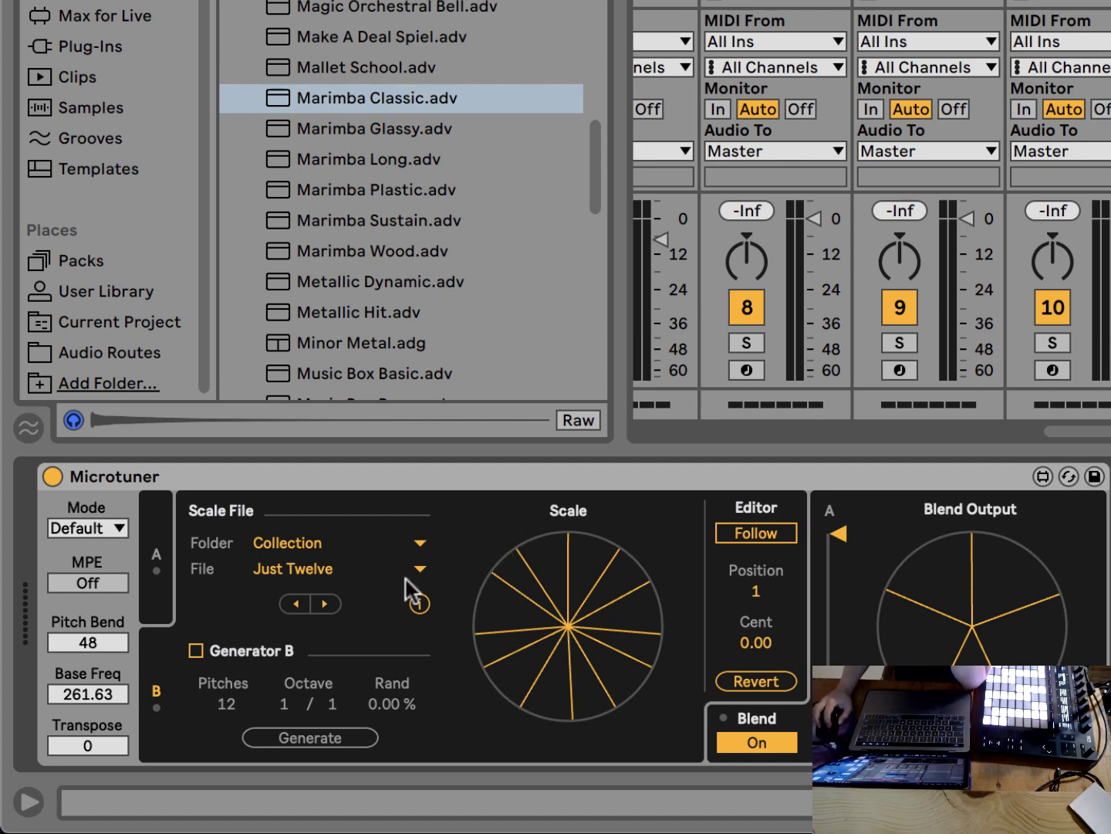
{"action": "left_click", "coordinate": [345, 545]}
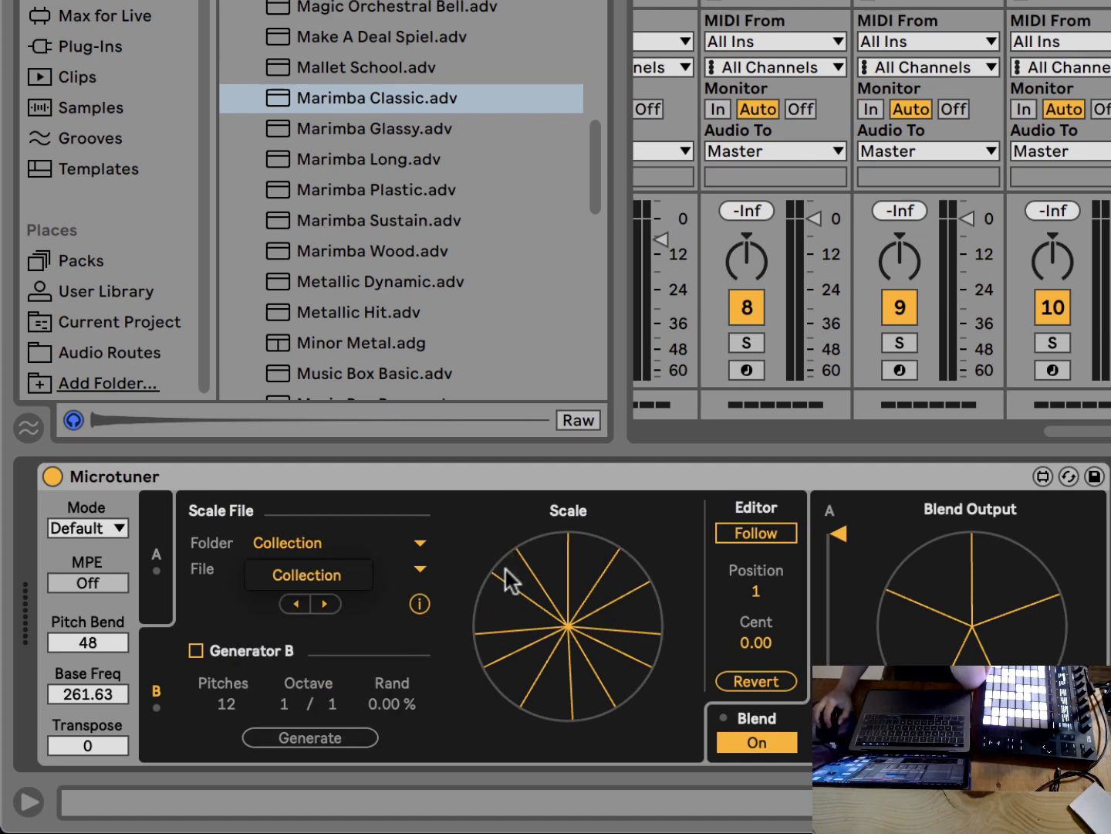
{"action": "left_click", "coordinate": [172, 575]}
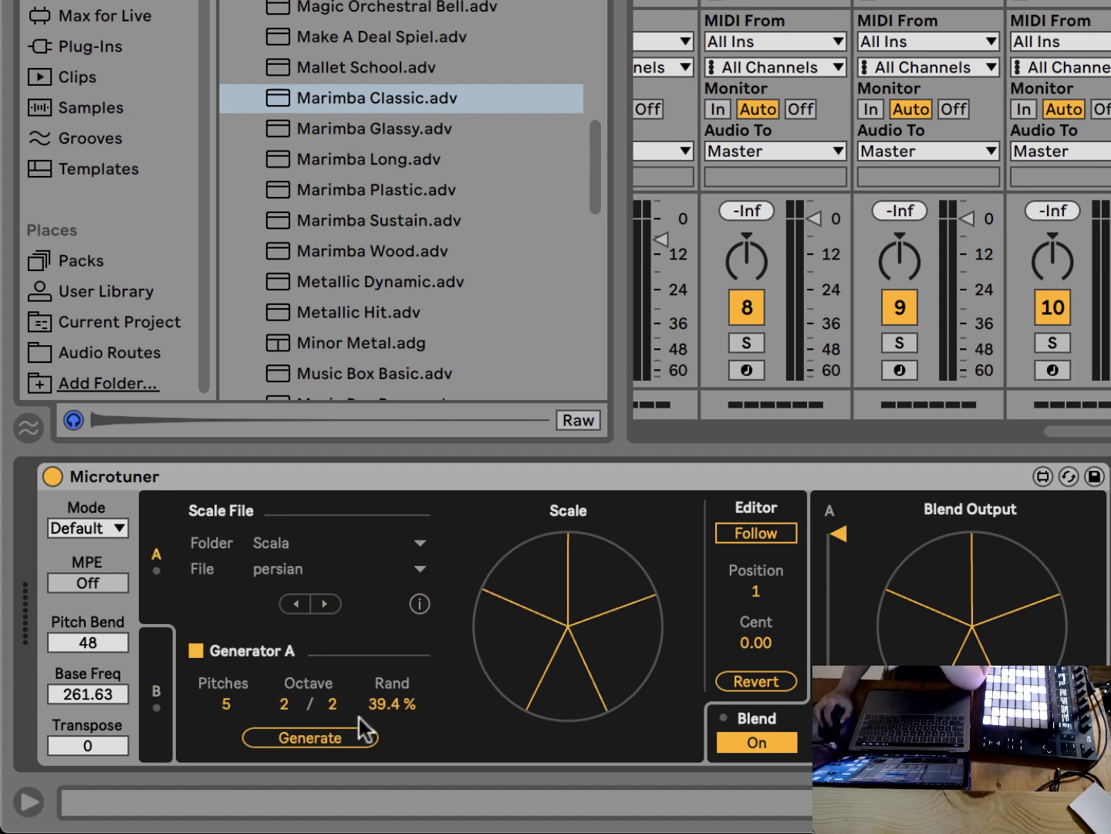
{"action": "left_click", "coordinate": [158, 695]}
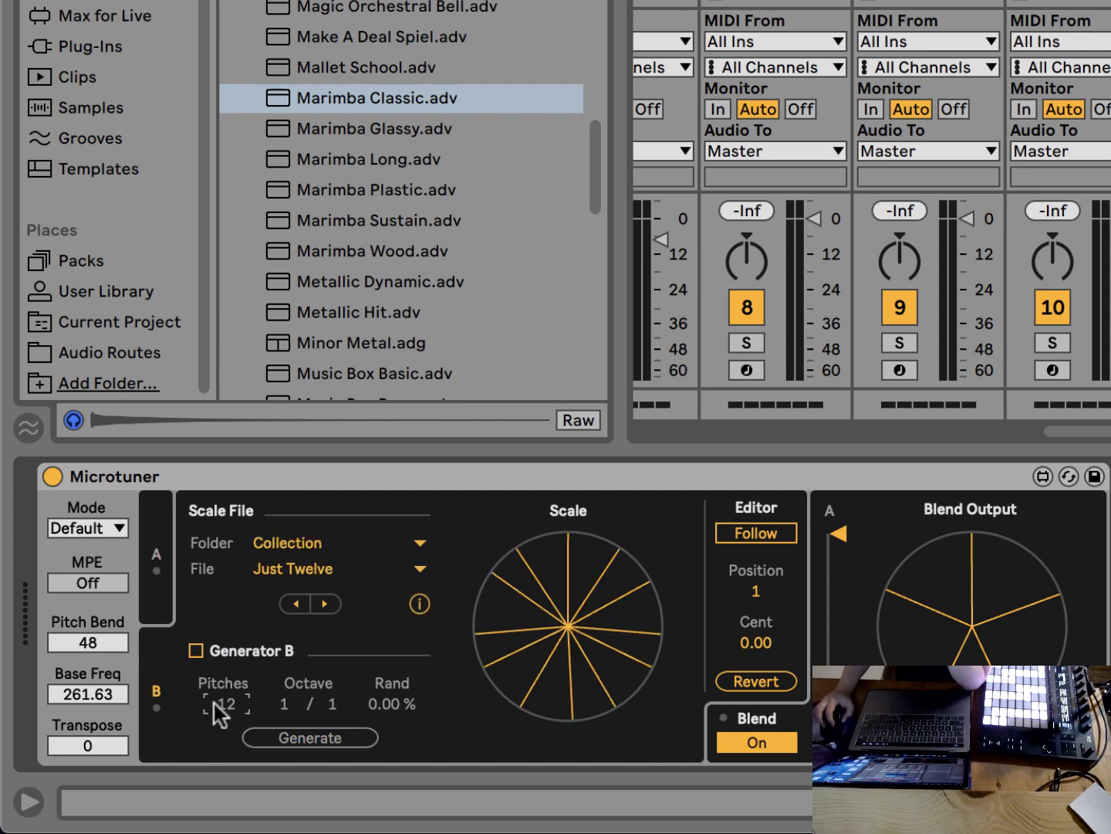
{"action": "type", "text": "5"}
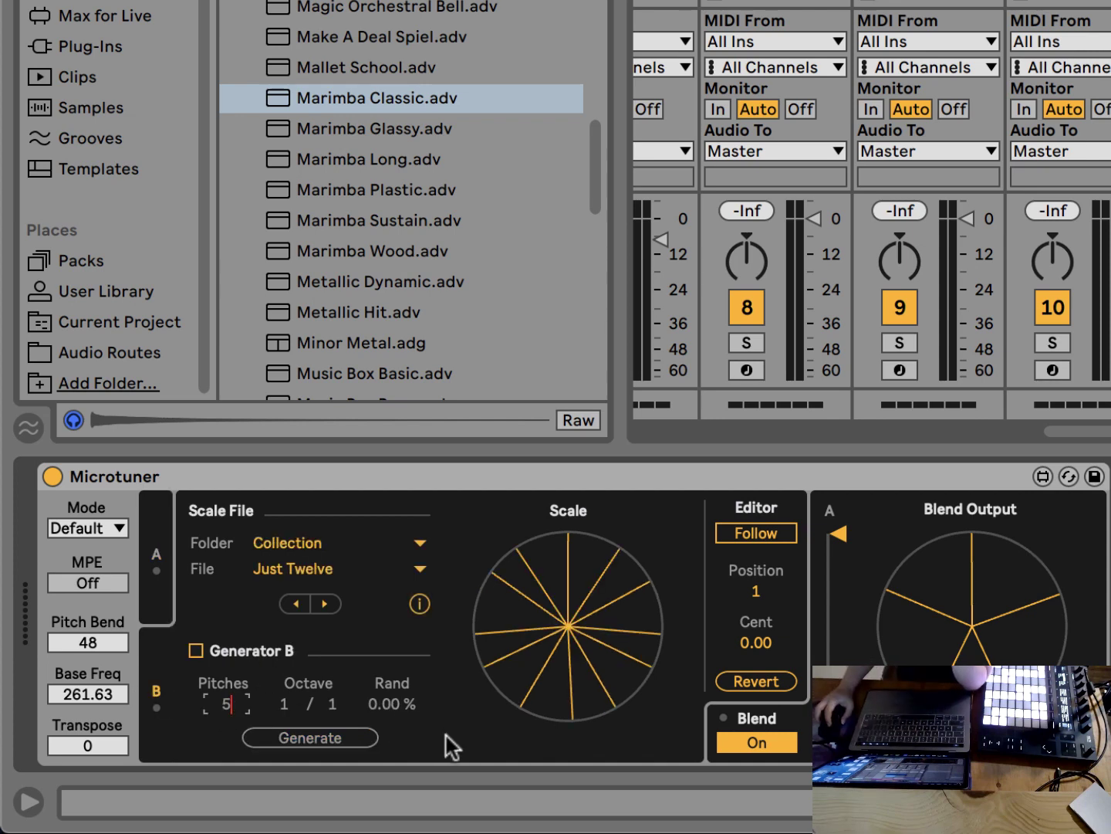
{"action": "key", "text": "Return"}
{"action": "left_click", "coordinate": [196, 650]}
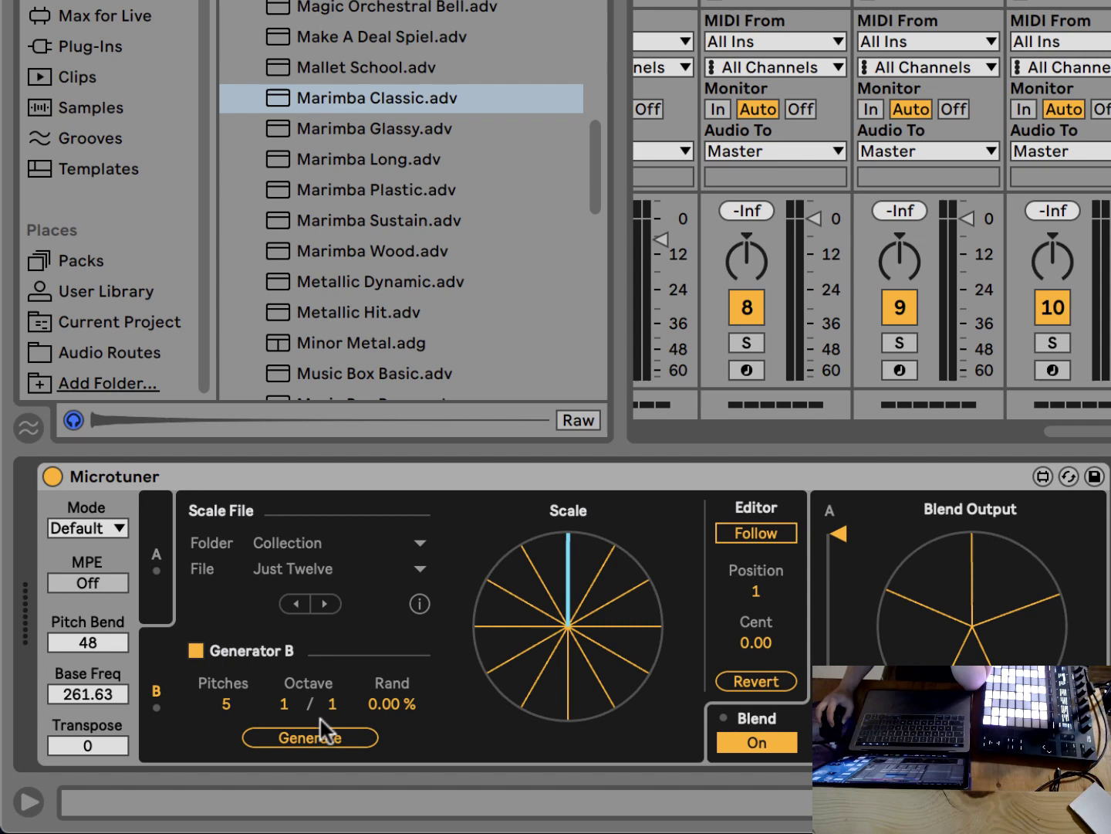
{"action": "left_click", "coordinate": [332, 737]}
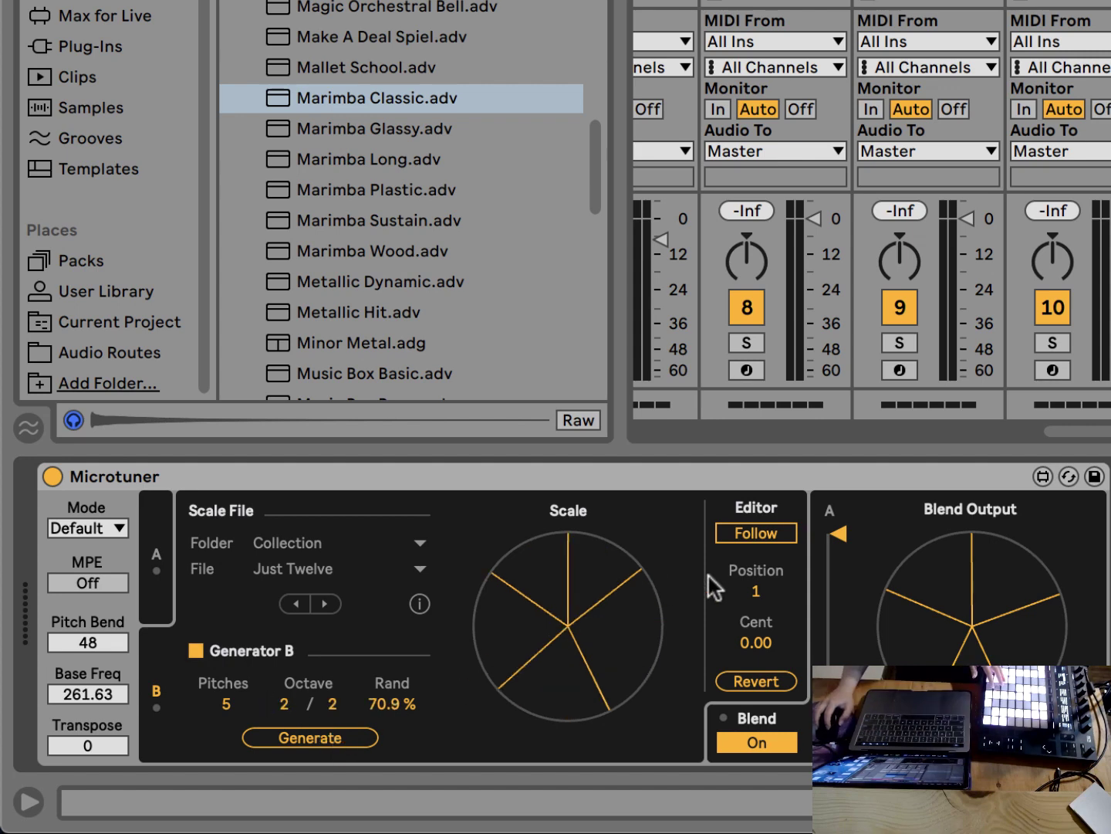
- Toggle Blend off and back on to compare, then return to slot A
{"action": "left_click", "coordinate": [757, 741]}
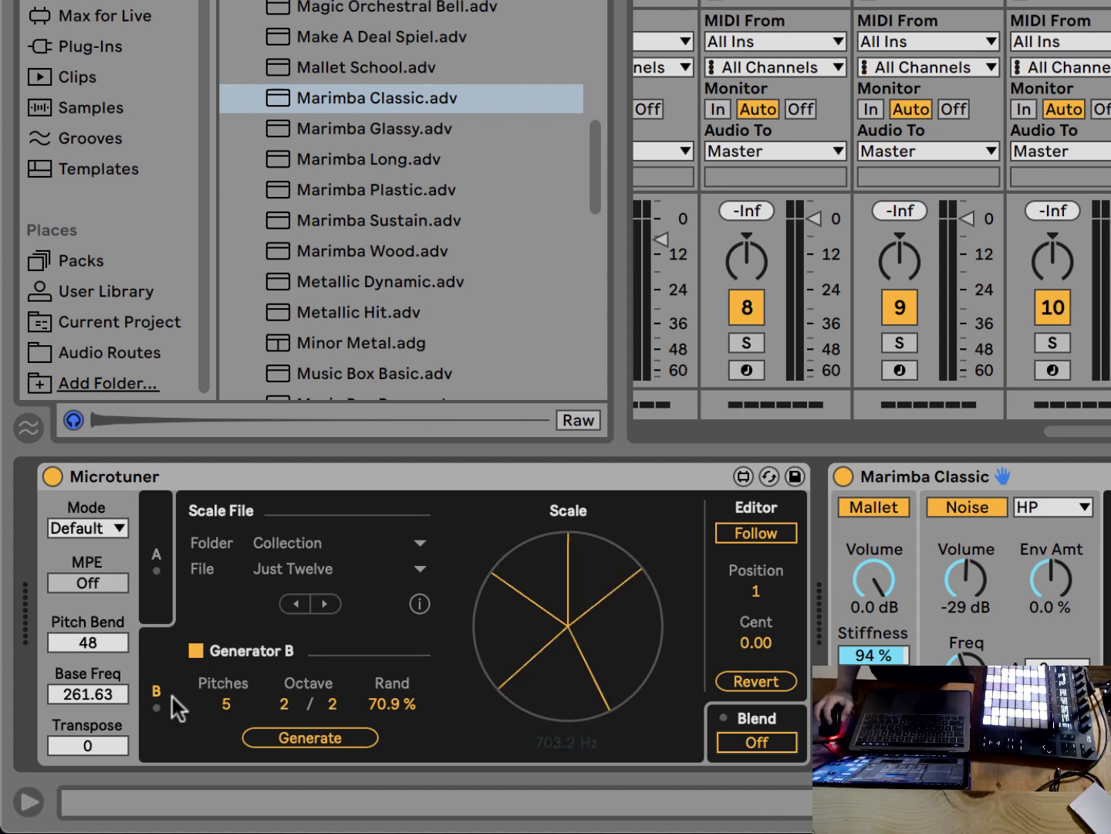
{"action": "left_click", "coordinate": [756, 742]}
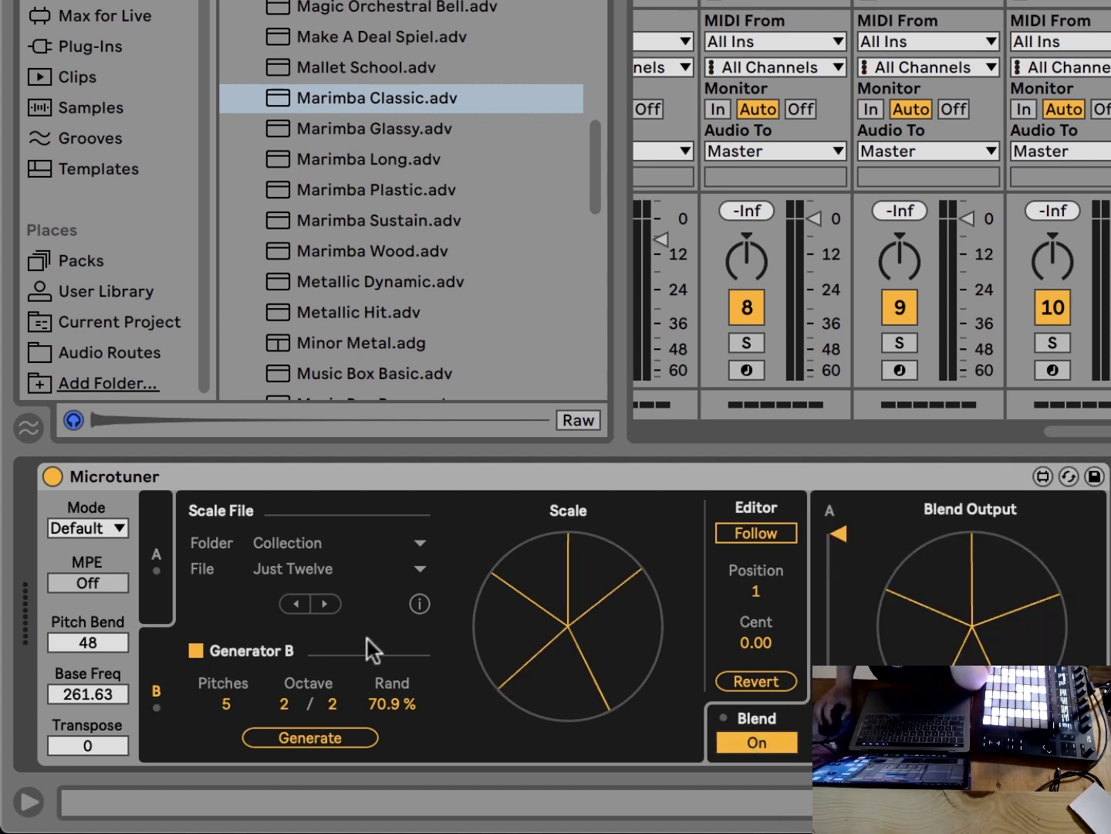
{"action": "left_click", "coordinate": [163, 576]}
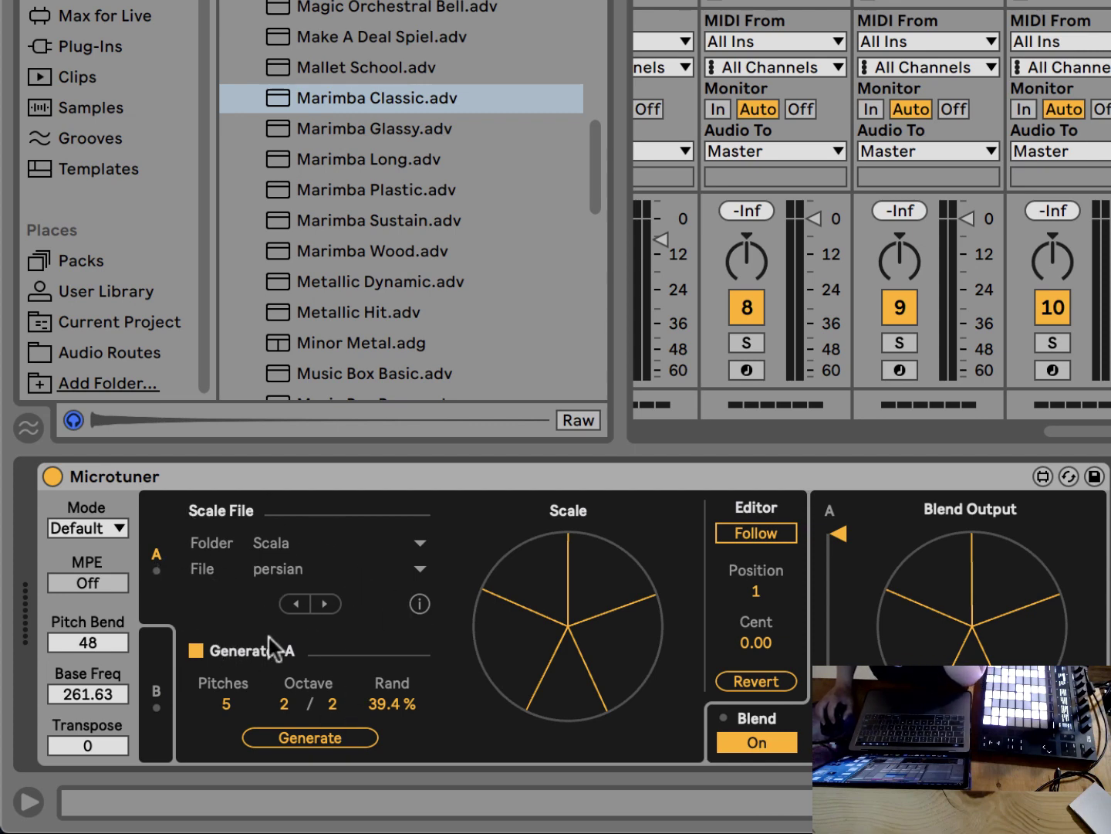
- Disable Generator A so slot A uses the persian scale, then drag the blend between A and B
{"action": "left_click", "coordinate": [196, 649]}
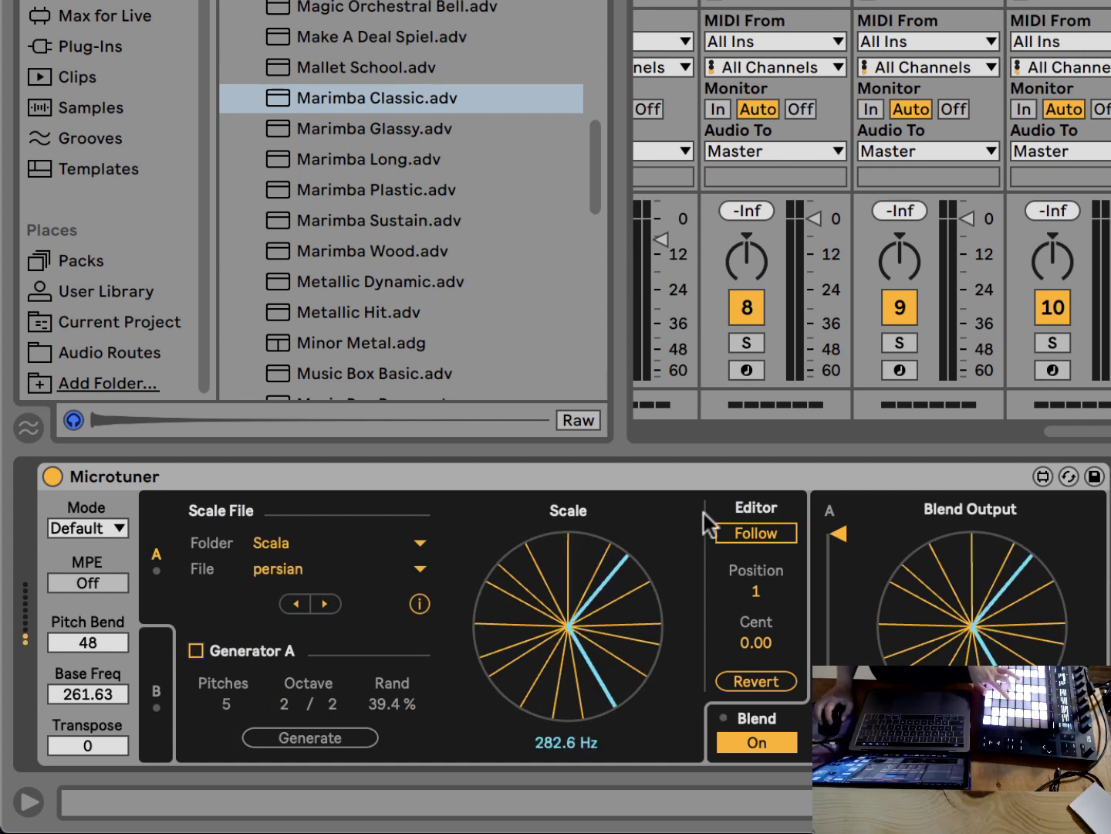
{"action": "mouse_move", "coordinate": [843, 540]}
{"action": "left_mouse_down"}
{"action": "mouse_move", "coordinate": [839, 660]}
{"action": "mouse_move", "coordinate": [840, 533]}
{"action": "left_mouse_up"}
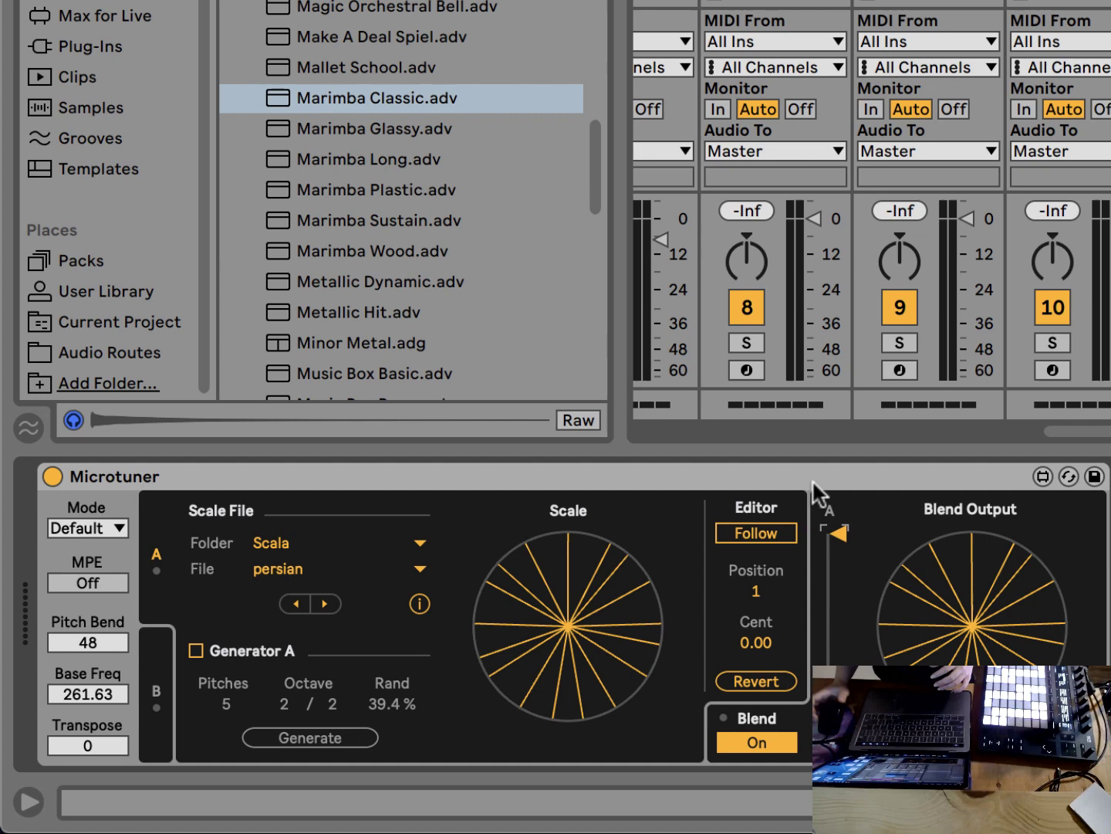
{"action": "mouse_move", "coordinate": [837, 531]}
{"action": "left_mouse_down"}
{"action": "mouse_move", "coordinate": [838, 695]}
{"action": "mouse_move", "coordinate": [837, 532]}
{"action": "left_mouse_up"}
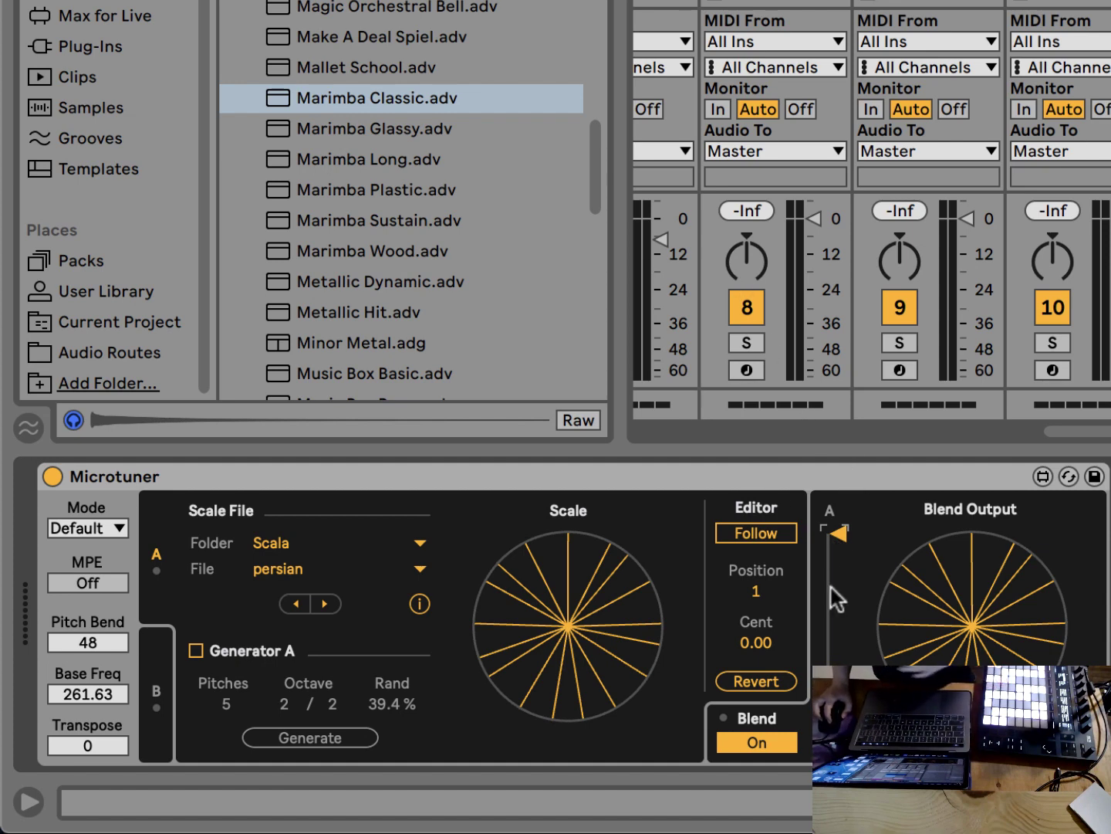
{"action": "mouse_move", "coordinate": [837, 538]}
{"action": "left_mouse_down"}
{"action": "mouse_move", "coordinate": [838, 608]}
{"action": "mouse_move", "coordinate": [851, 481]}
{"action": "left_mouse_up"}
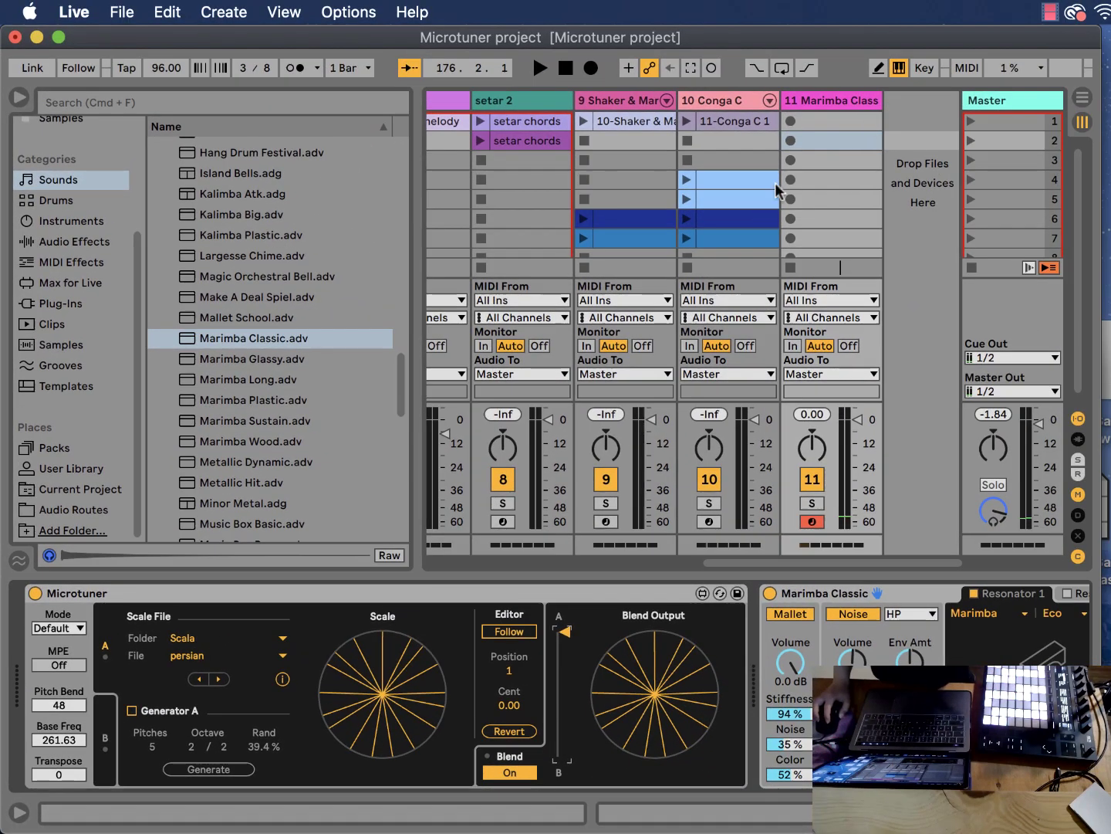
- Create and launch a Marimba Classic clip of pasted notes, add a G3, and double it to two bars
{"action": "double_click", "coordinate": [853, 143]}
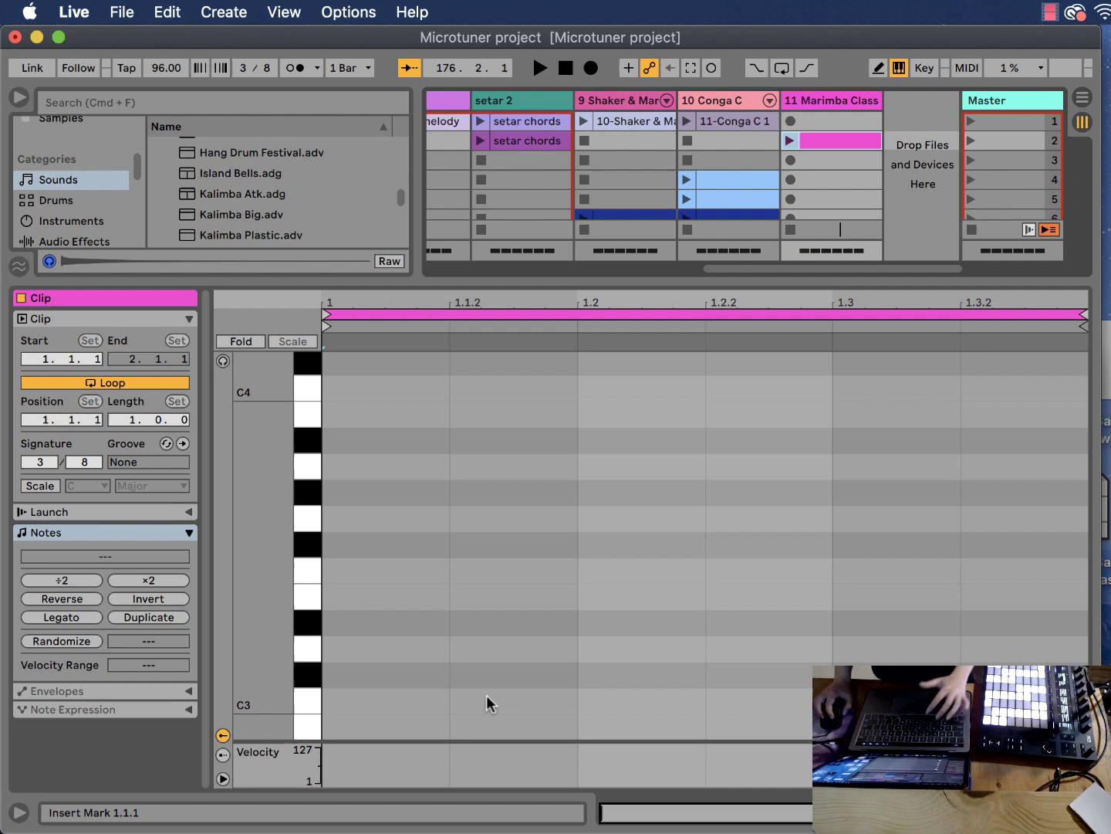
{"action": "key", "text": "super+v"}
{"action": "left_click", "coordinate": [788, 141]}
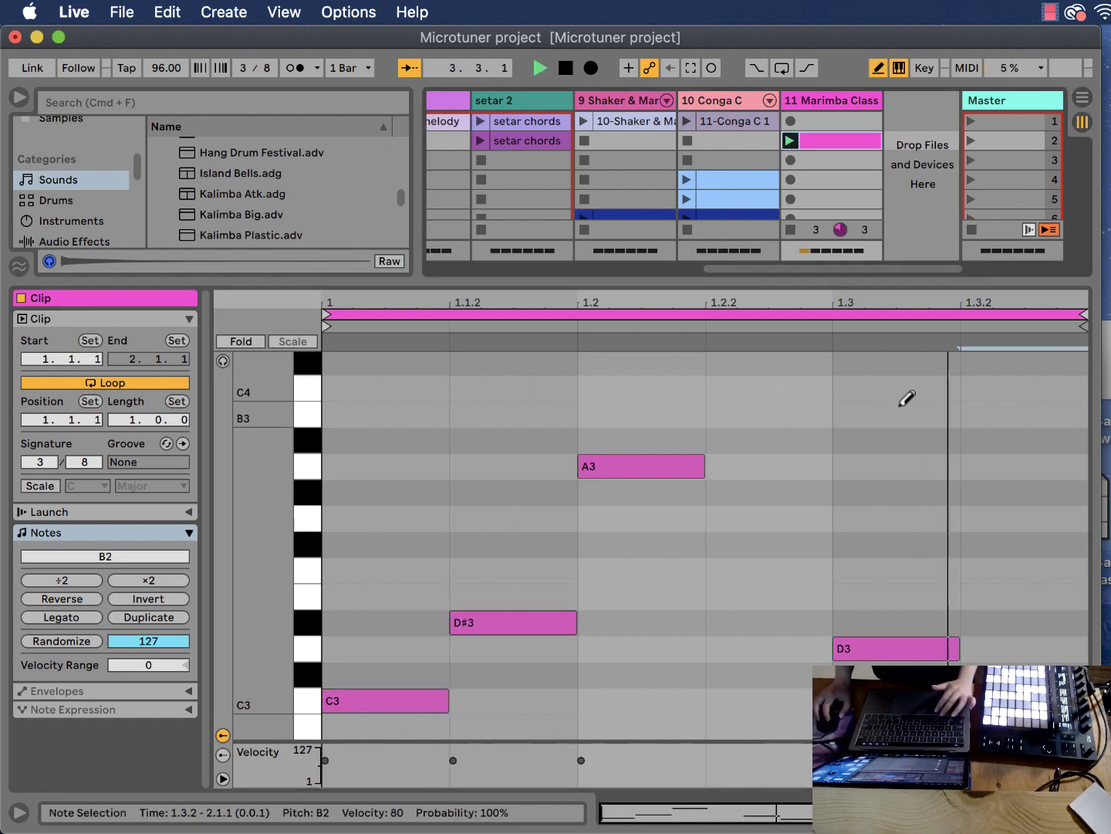
{"action": "left_click", "coordinate": [801, 518]}
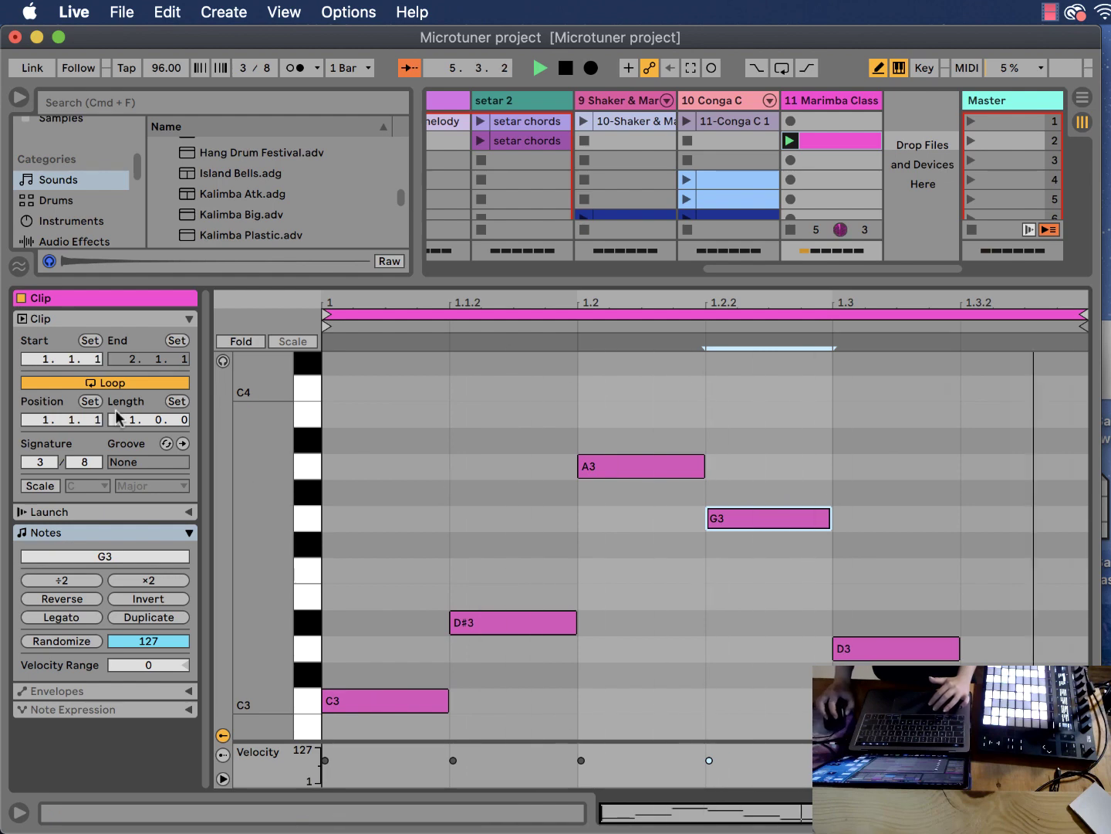
{"action": "left_click", "coordinate": [156, 618]}
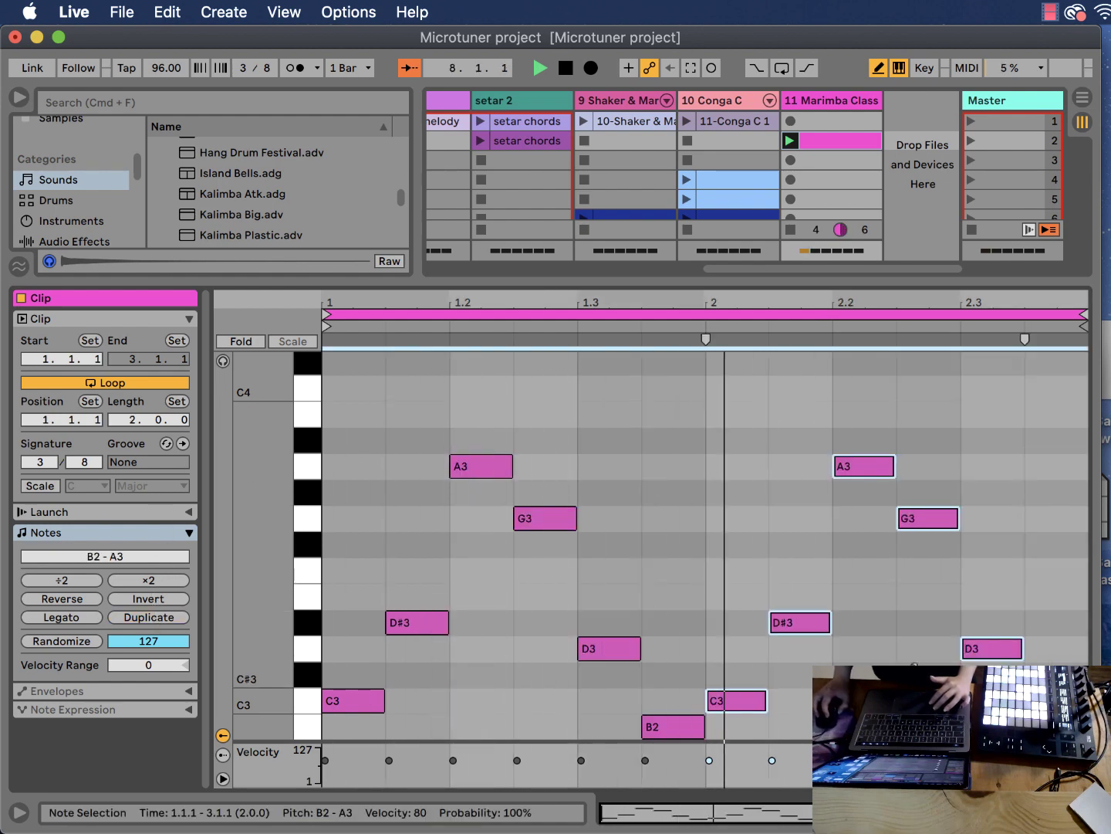
- Vary bar 2: add C#3, E3, F#3, G3 and G#3 notes, removing C3, D#3, G3, D3 and E3
{"action": "left_click", "coordinate": [737, 675]}
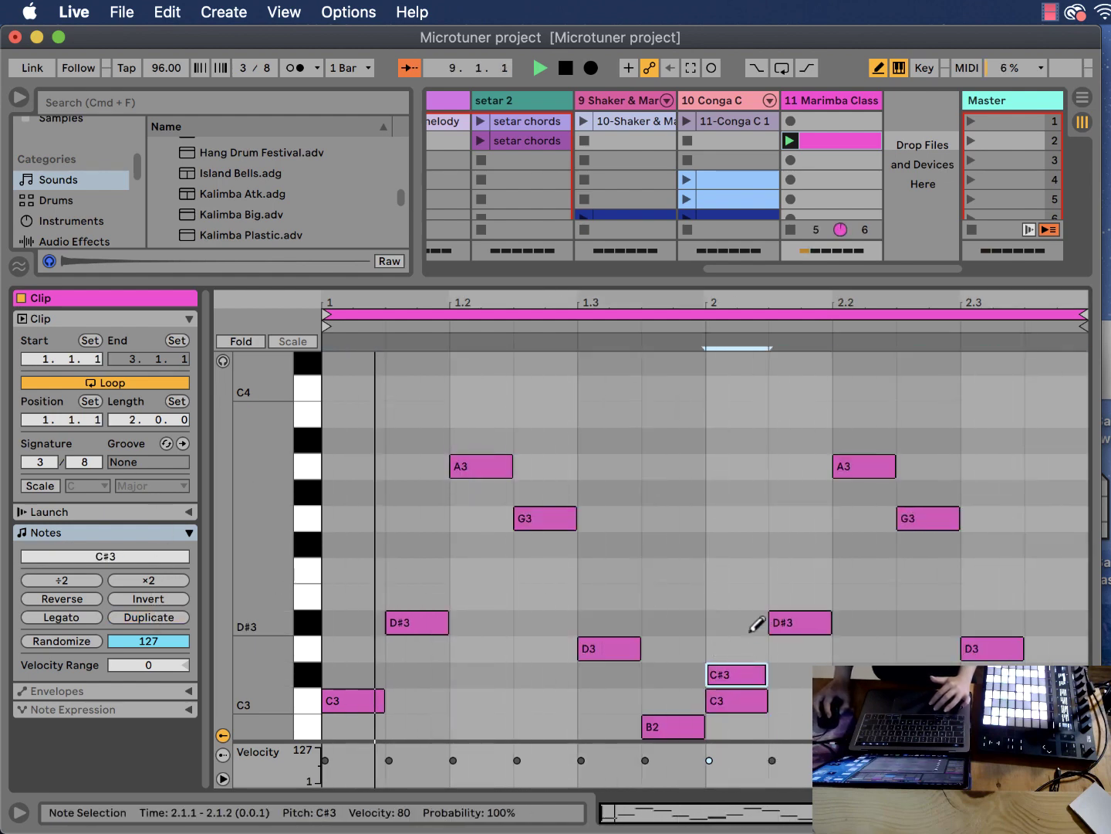
{"action": "left_click", "coordinate": [737, 703]}
{"action": "left_click", "coordinate": [776, 622]}
{"action": "left_click", "coordinate": [776, 596]}
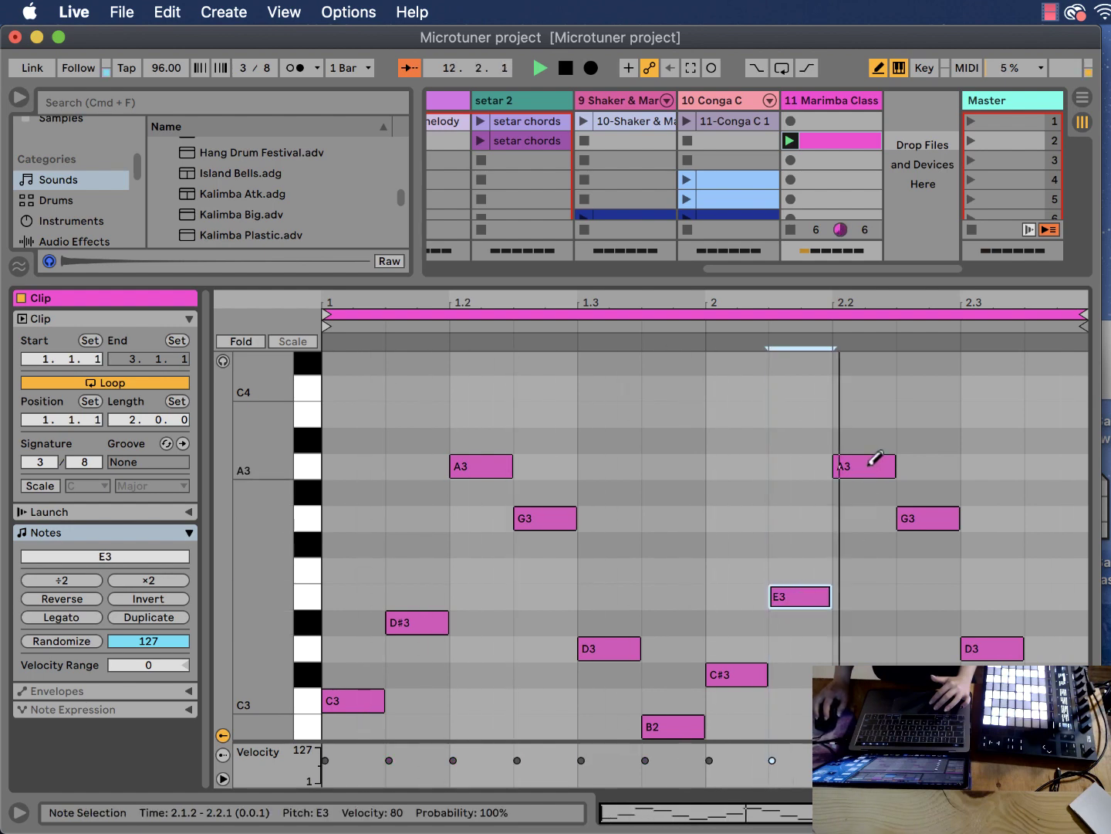
{"action": "left_click_drag", "start_coordinate": [856, 464], "coordinate": [865, 544]}
{"action": "left_click", "coordinate": [919, 516]}
{"action": "left_click", "coordinate": [926, 596]}
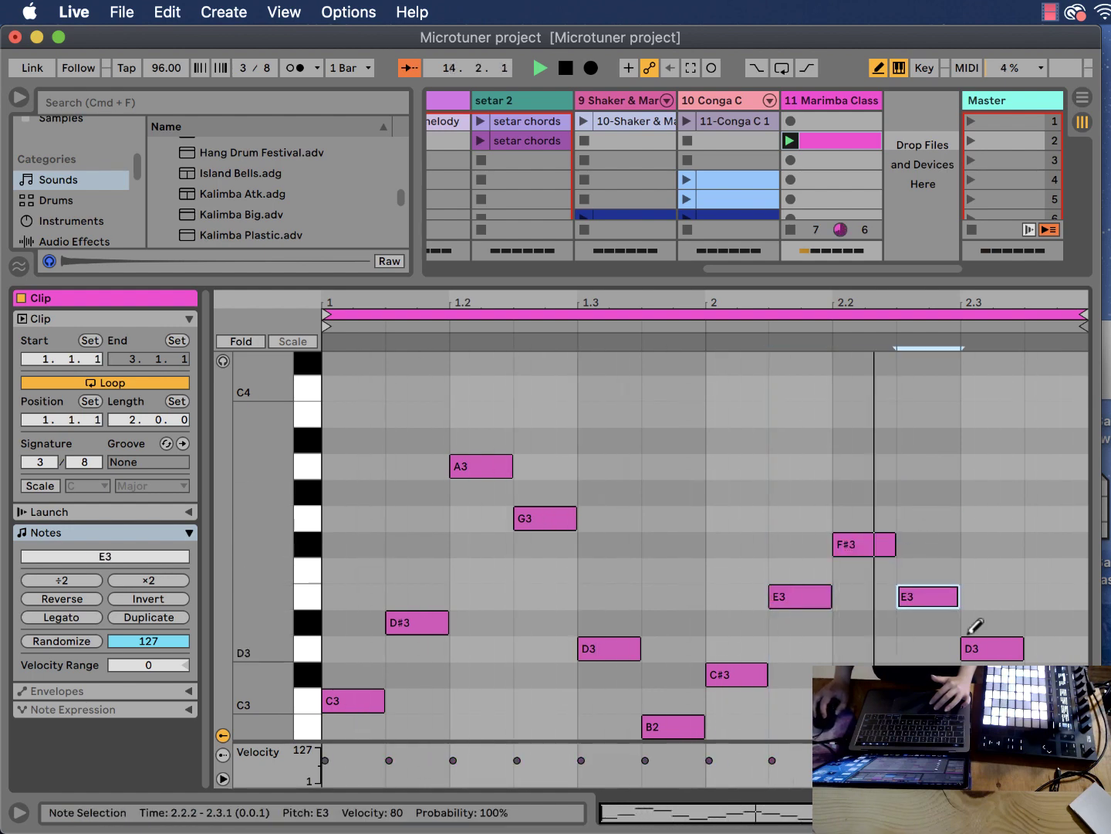
{"action": "left_click", "coordinate": [992, 642]}
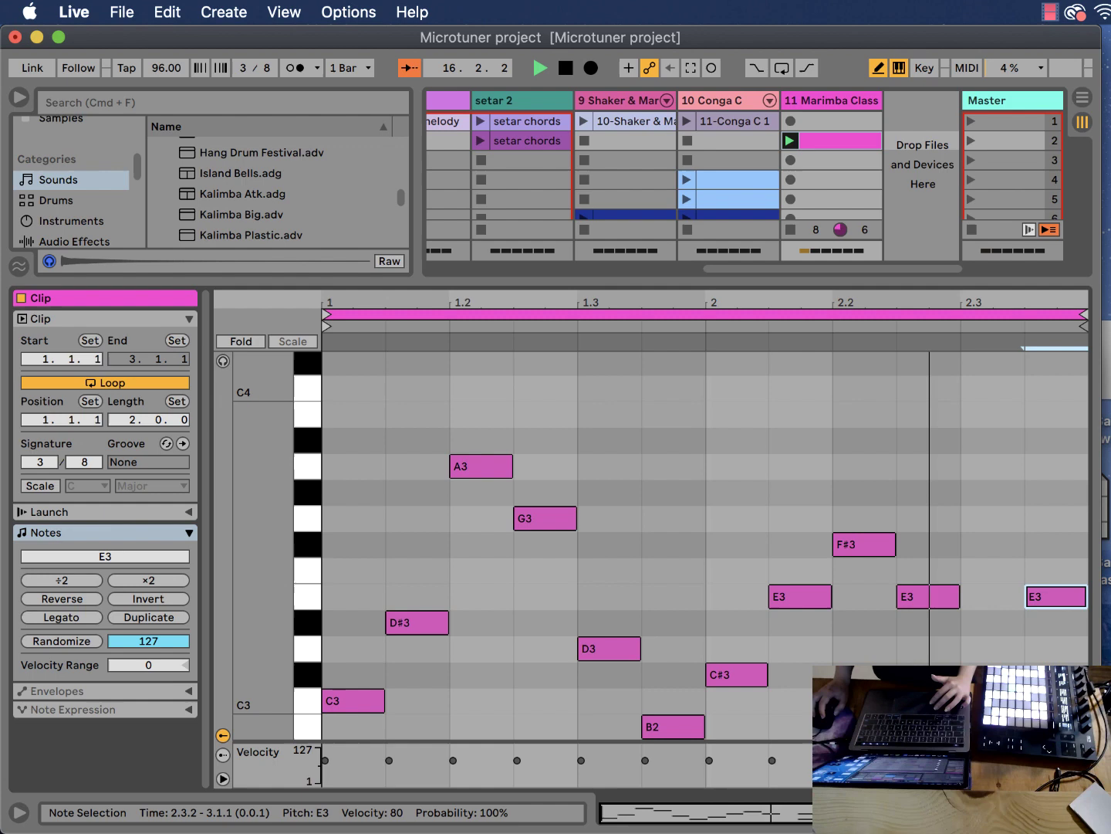
{"action": "left_click", "coordinate": [999, 518]}
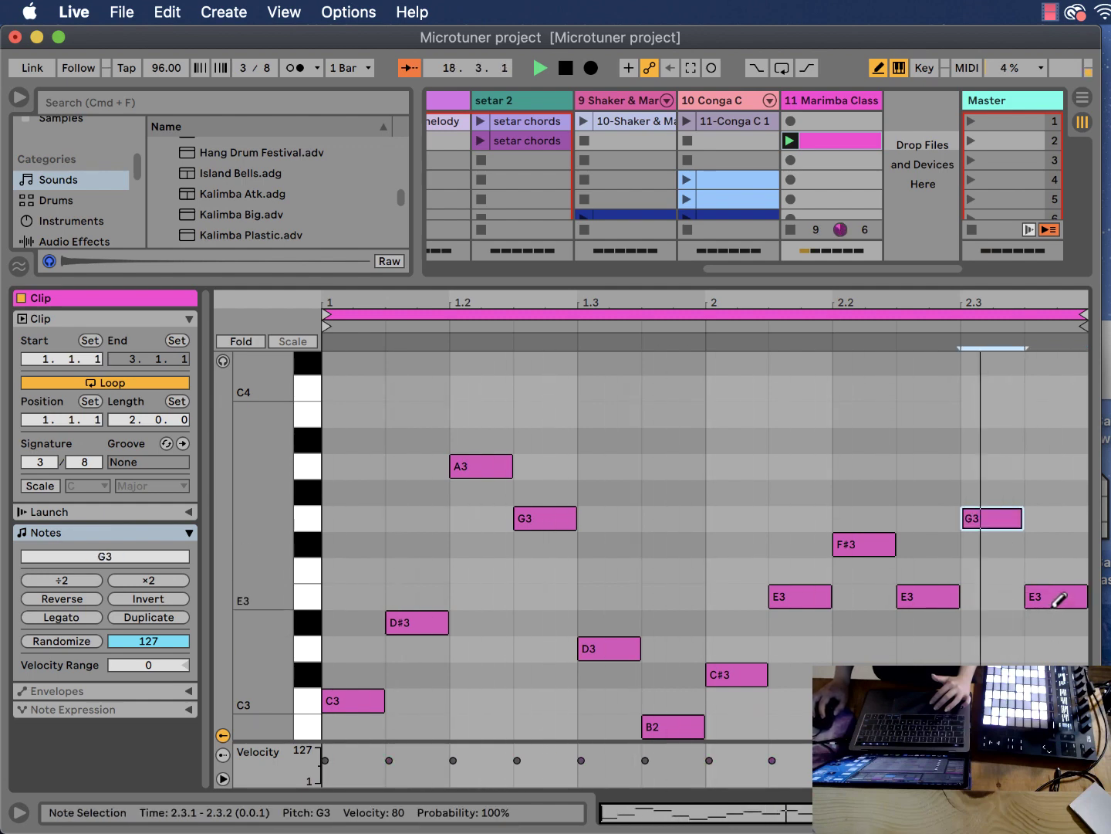
{"action": "left_click", "coordinate": [1056, 598]}
{"action": "left_click", "coordinate": [1054, 491]}
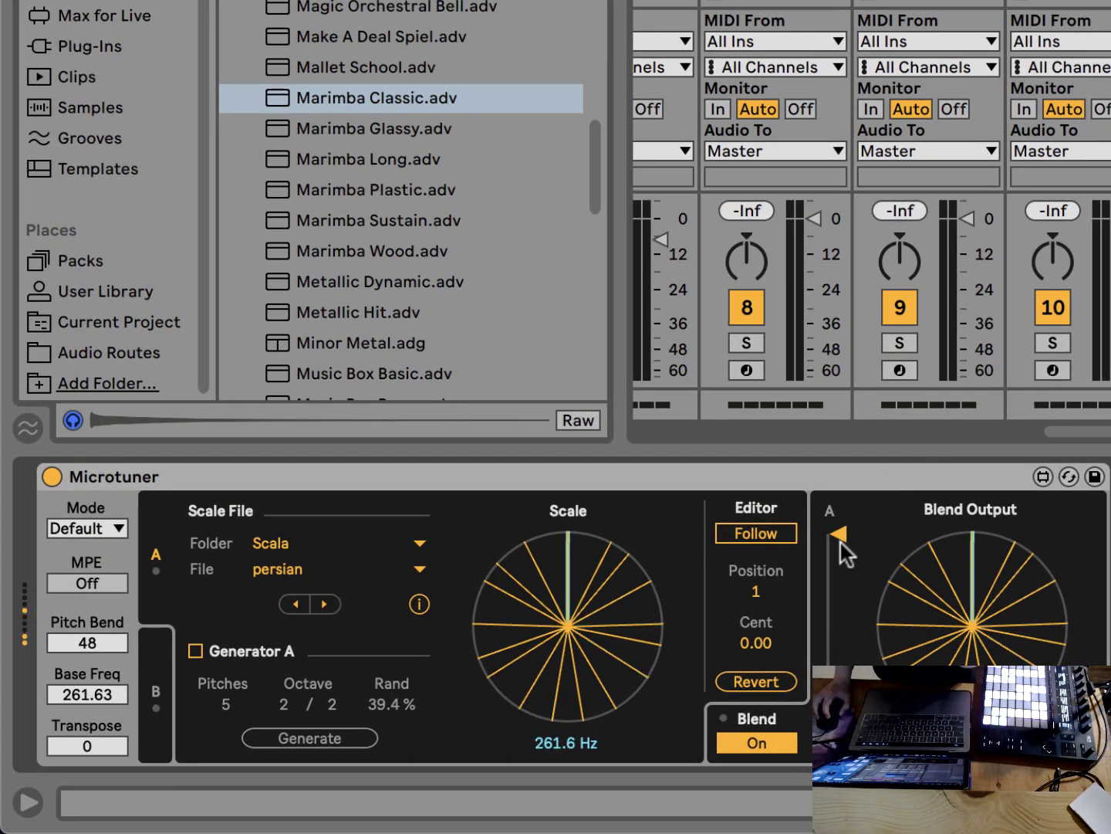
- Drag the Blend Output handle down slightly from scale A toward B
{"action": "left_click_drag", "start_coordinate": [840, 540], "coordinate": [840, 657]}
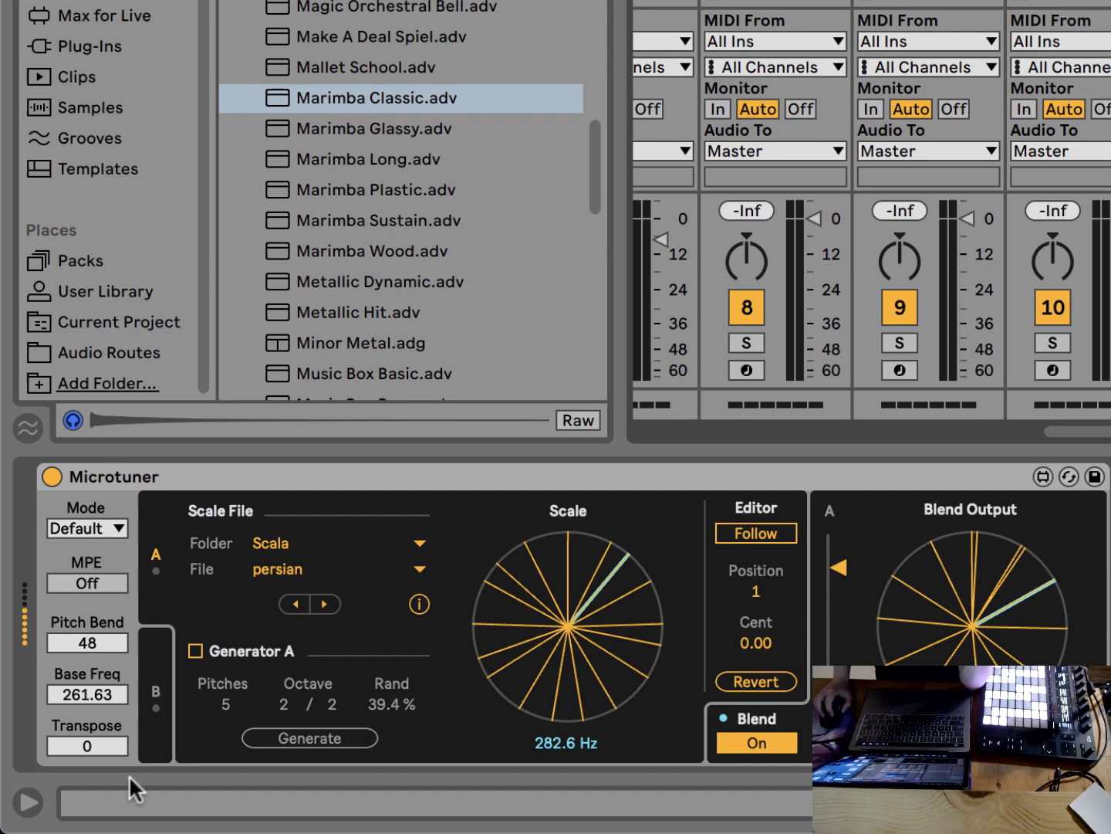
{"action": "left_click_drag", "start_coordinate": [87, 746], "coordinate": [95, 726]}
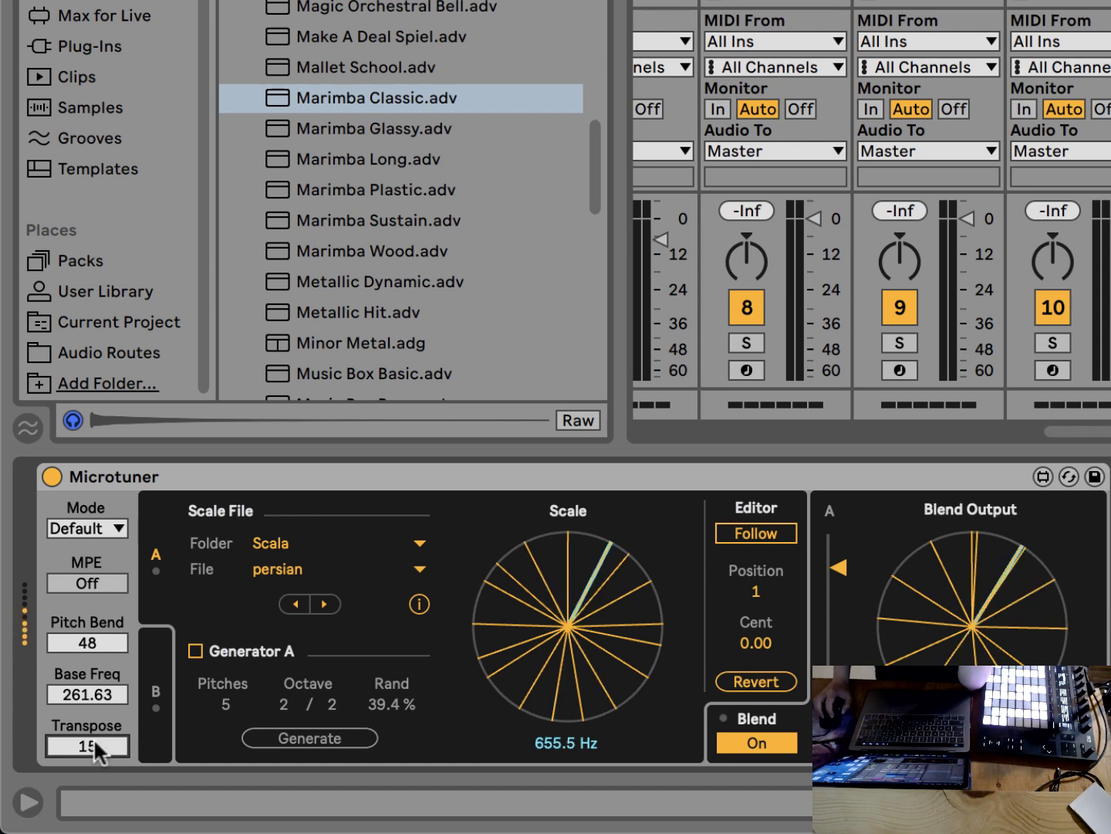
{"action": "key", "text": "Delete"}
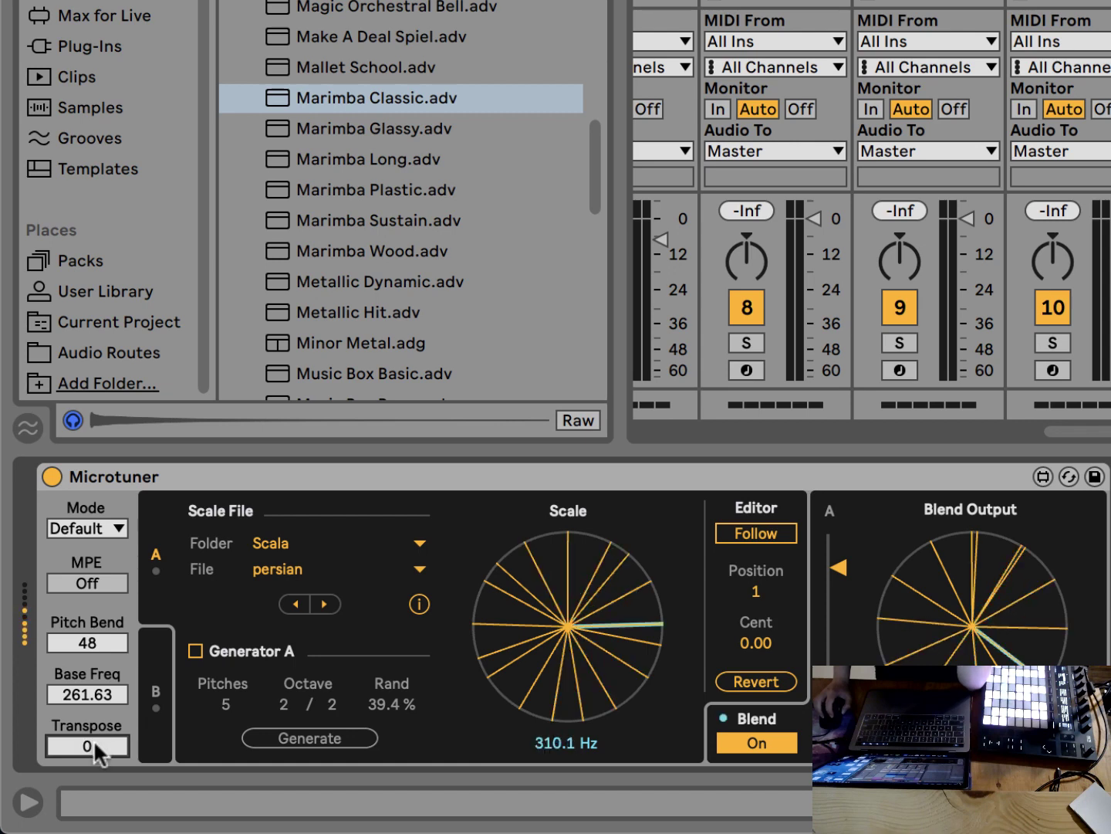
{"action": "left_click_drag", "start_coordinate": [93, 740], "coordinate": [94, 753]}
{"action": "key", "text": "Delete"}
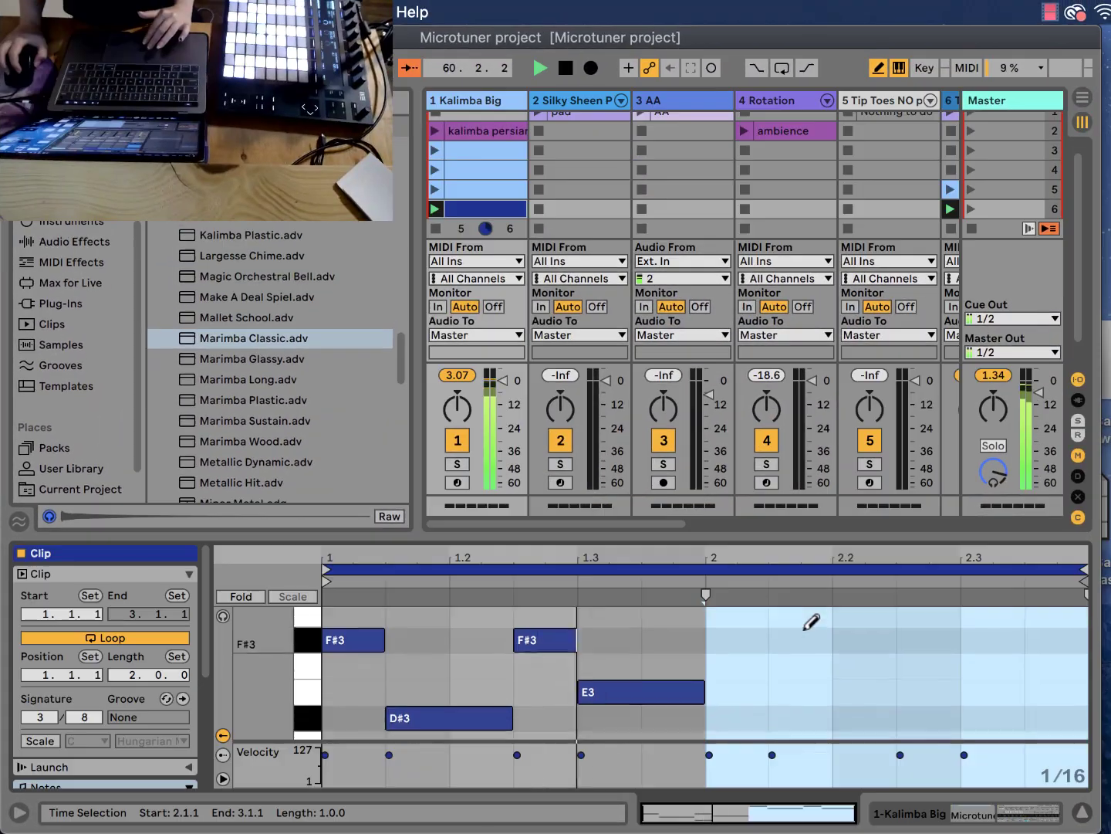
{"action": "scroll", "coordinate": [669, 667], "scroll_direction": "up", "scroll_amount": 3}
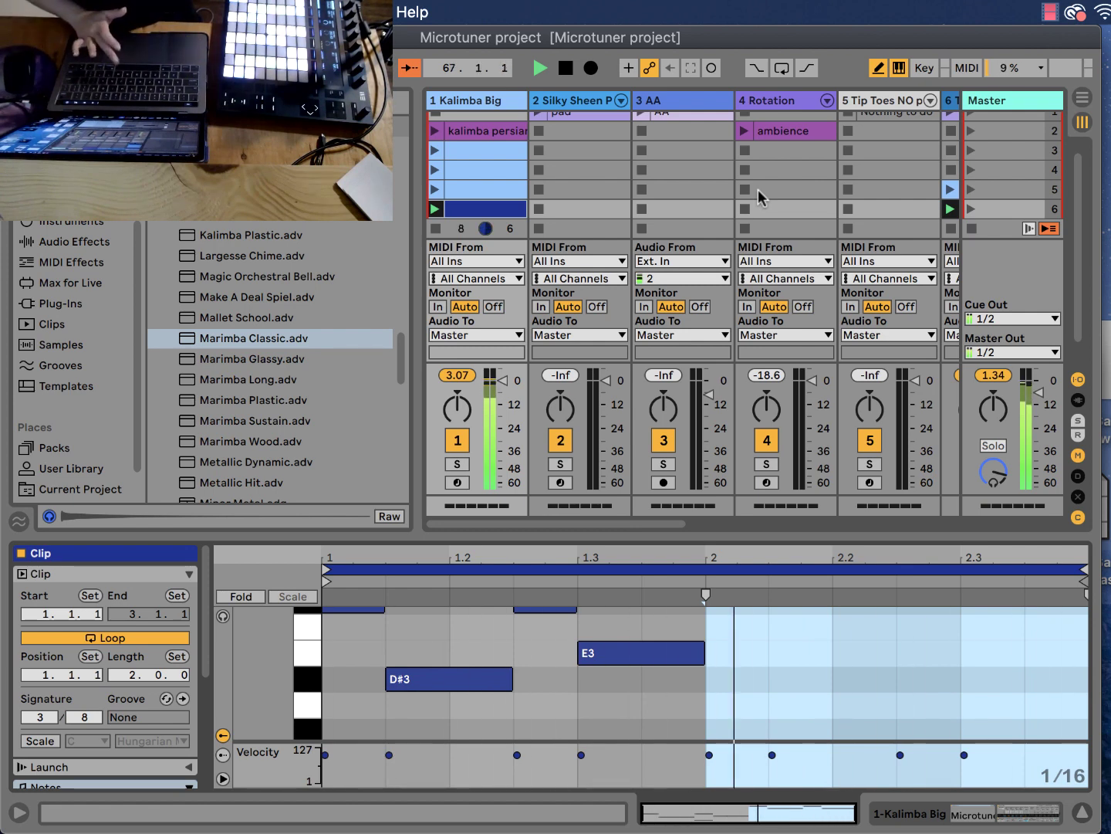
{"action": "key", "text": "space"}
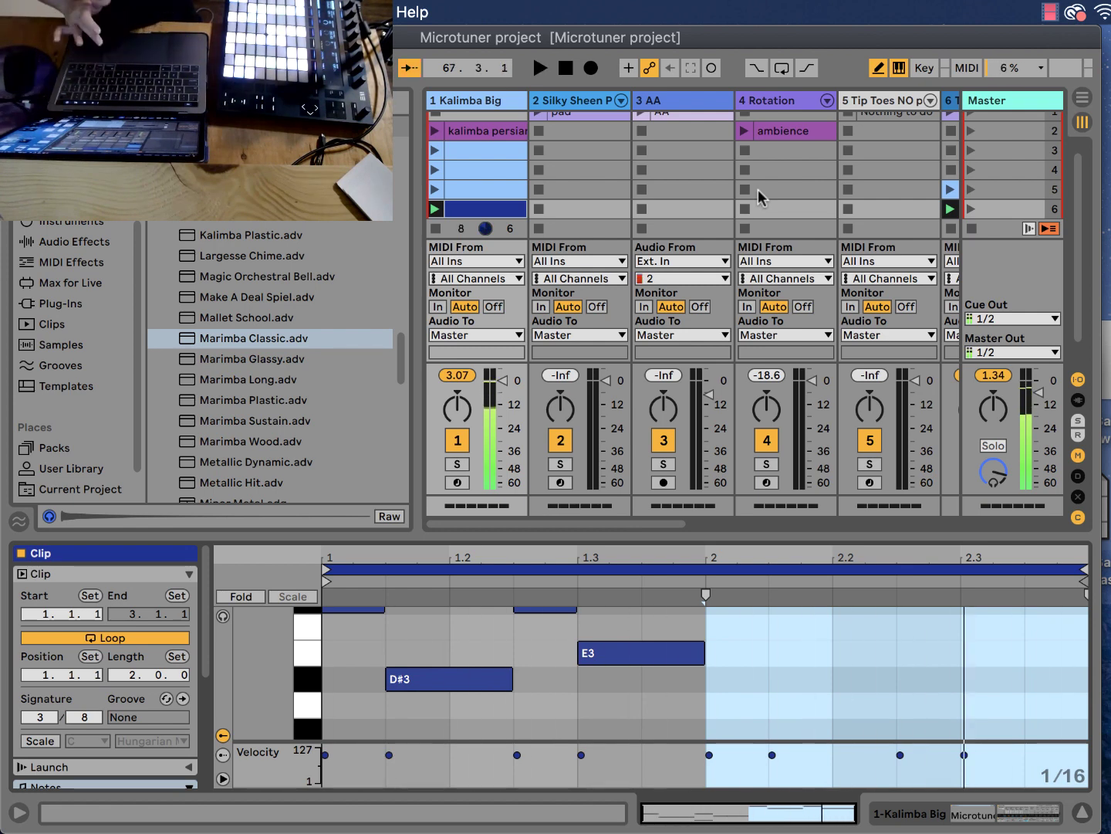
{"action": "left_click", "coordinate": [468, 103]}
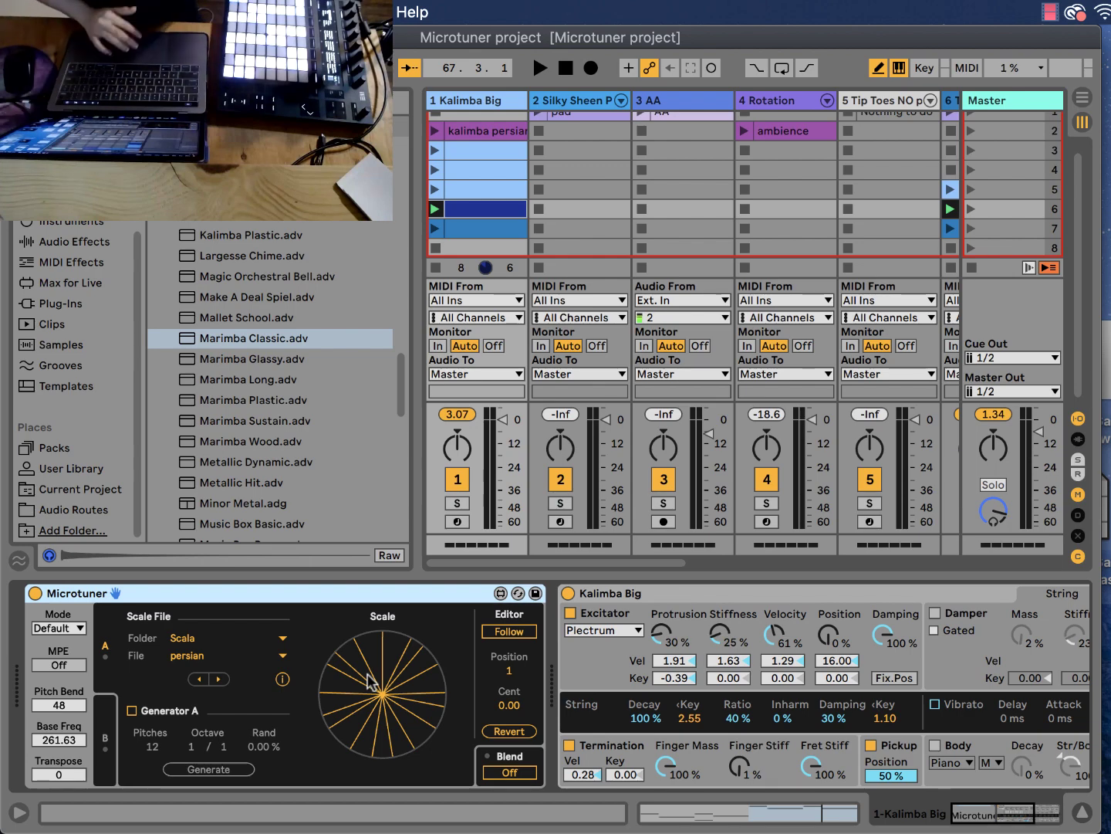
- Open the Kalimba Big clip, then launch scenes 5, 6 and 7 in turn
{"action": "double_click", "coordinate": [506, 214]}
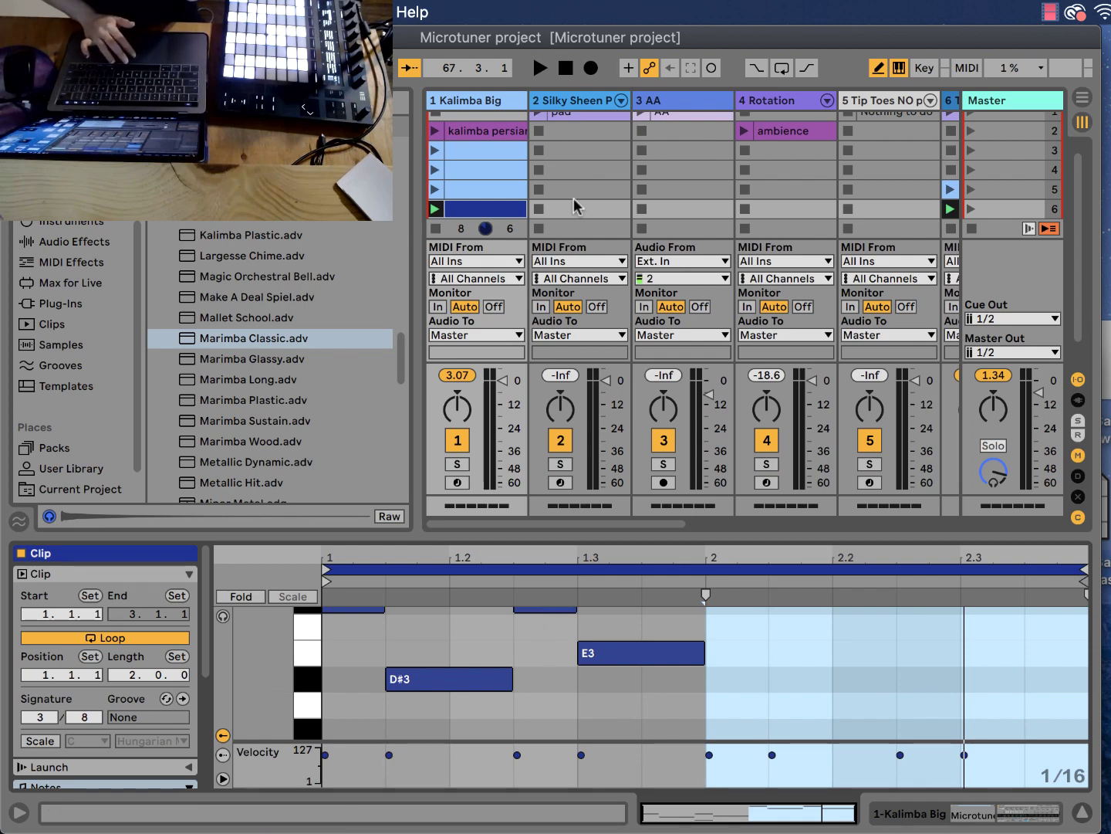
{"action": "scroll", "coordinate": [579, 168], "scroll_direction": "down", "scroll_amount": 2}
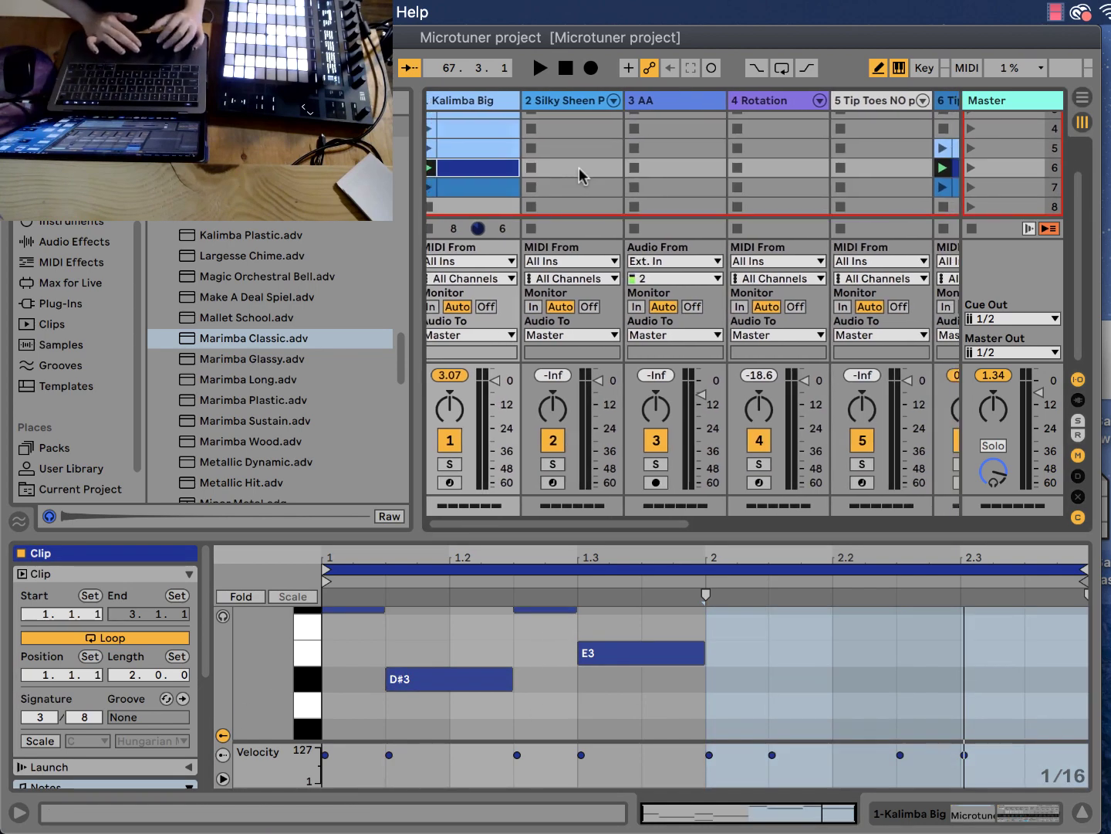
{"action": "scroll", "coordinate": [578, 167], "scroll_direction": "right", "scroll_amount": 5}
{"action": "key", "text": "Up"}
{"action": "key", "text": "Return"}
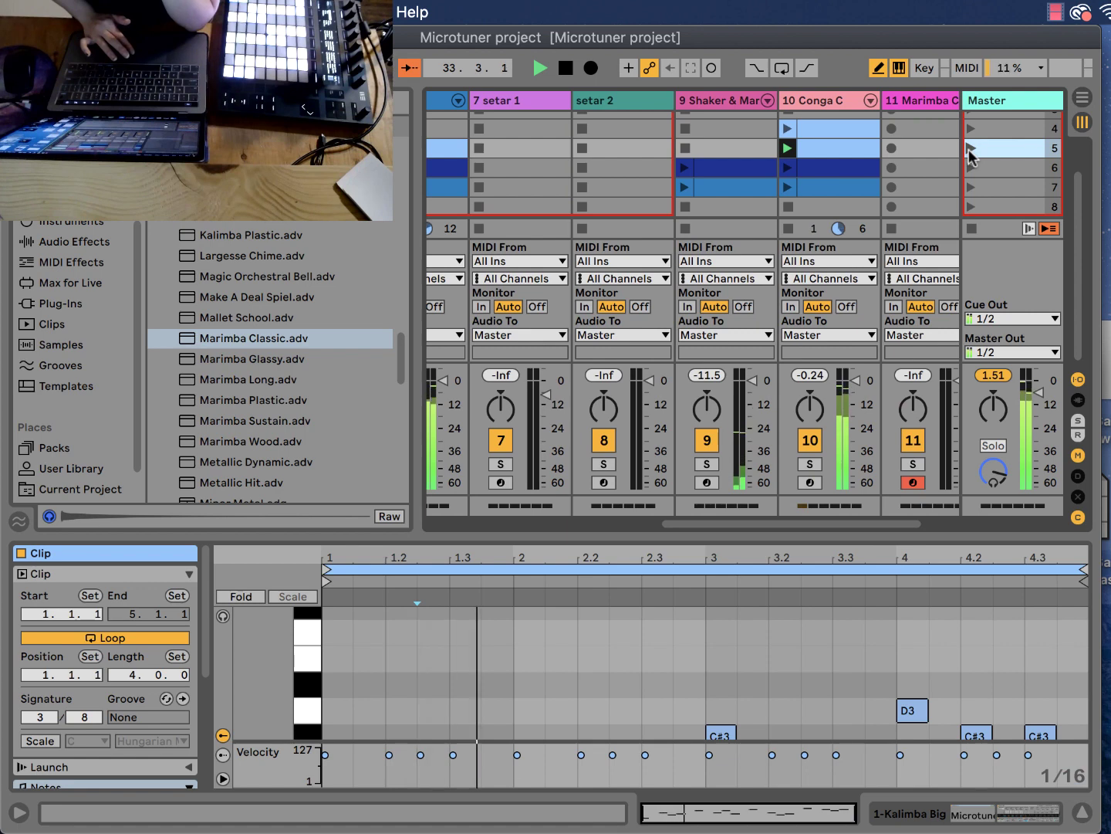
{"action": "left_click", "coordinate": [971, 169]}
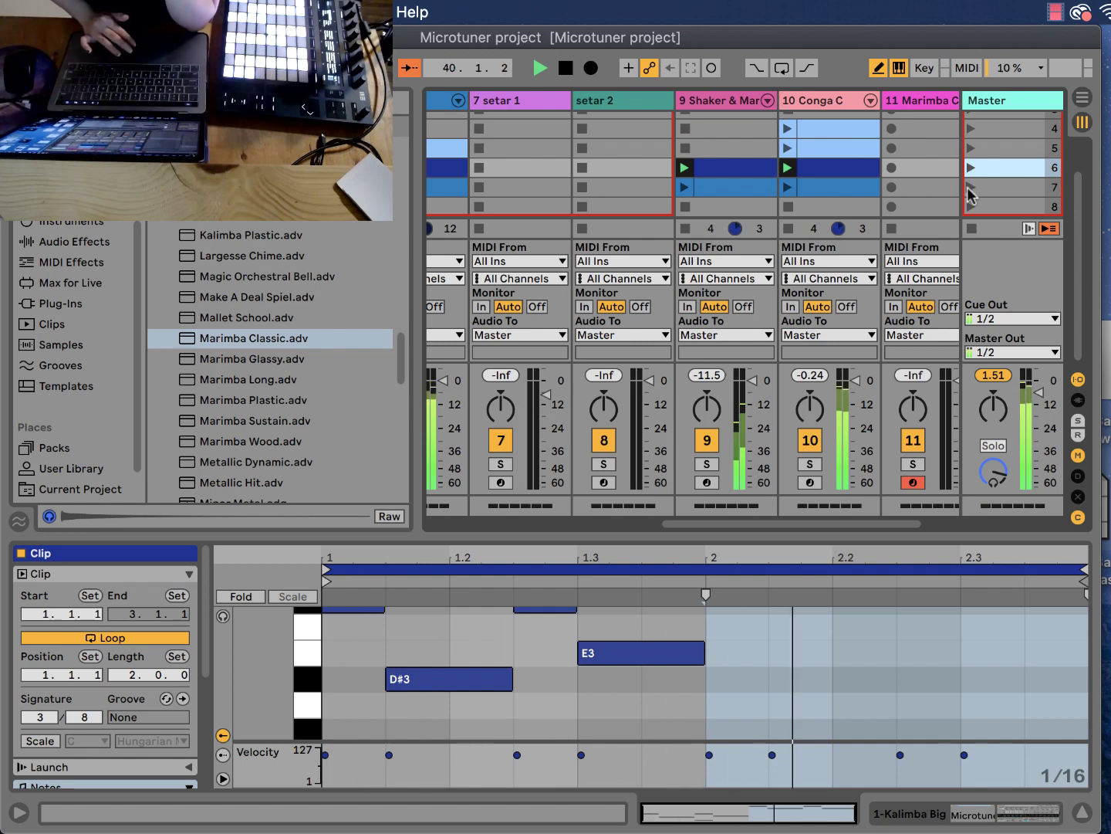
{"action": "left_click", "coordinate": [971, 187]}
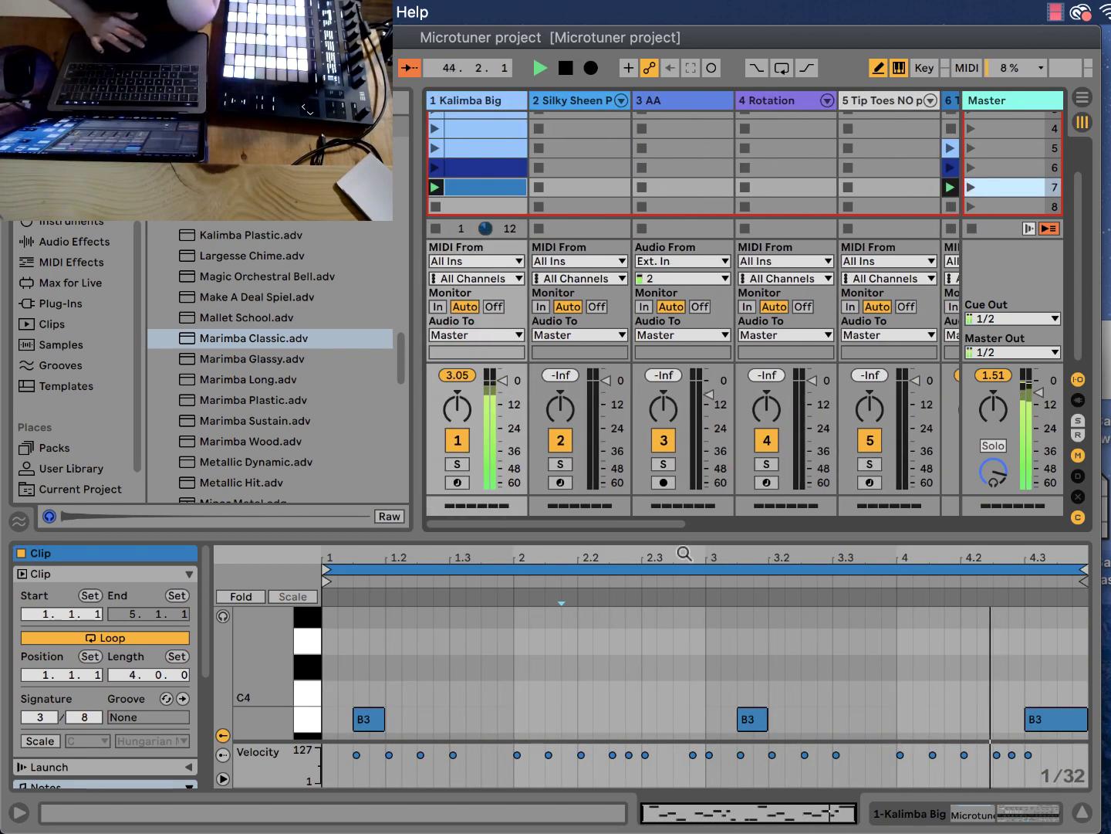
- Stop the Kalimba Big clip, enable Microtuner's 12-pitch Generator A, and switch Blend on
{"action": "left_click", "coordinate": [465, 107]}
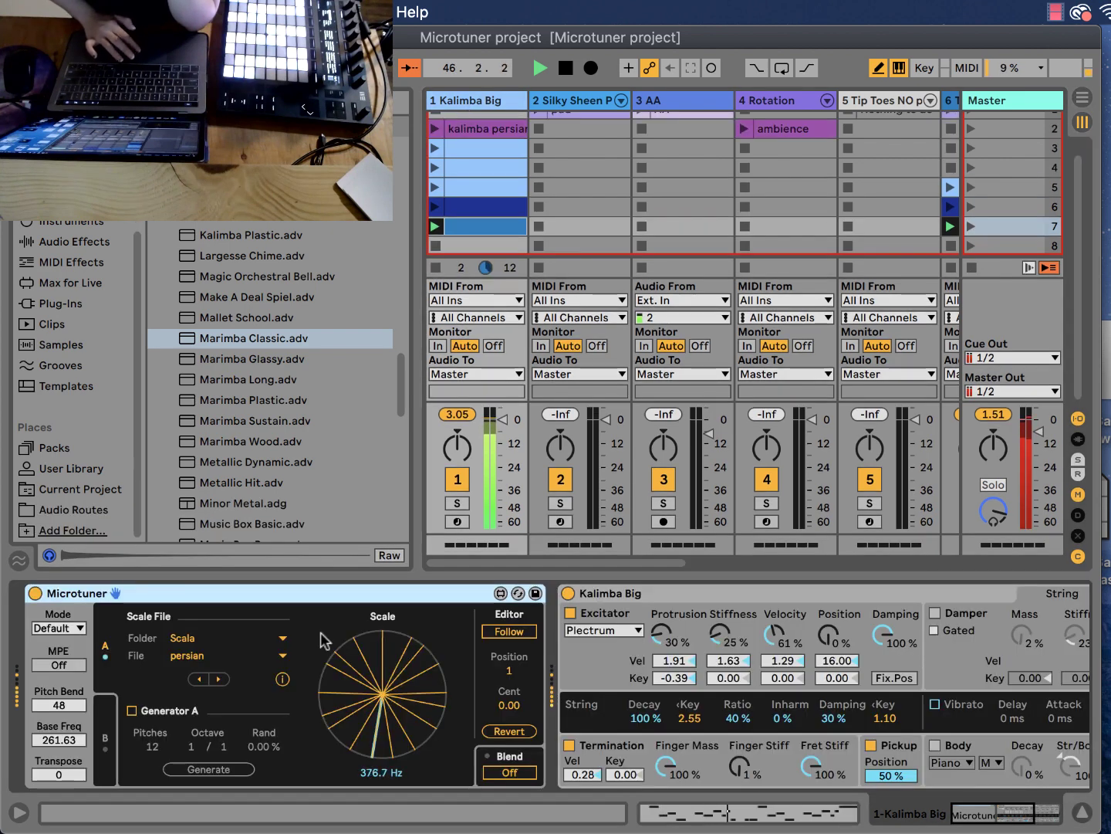
{"action": "left_click", "coordinate": [966, 266]}
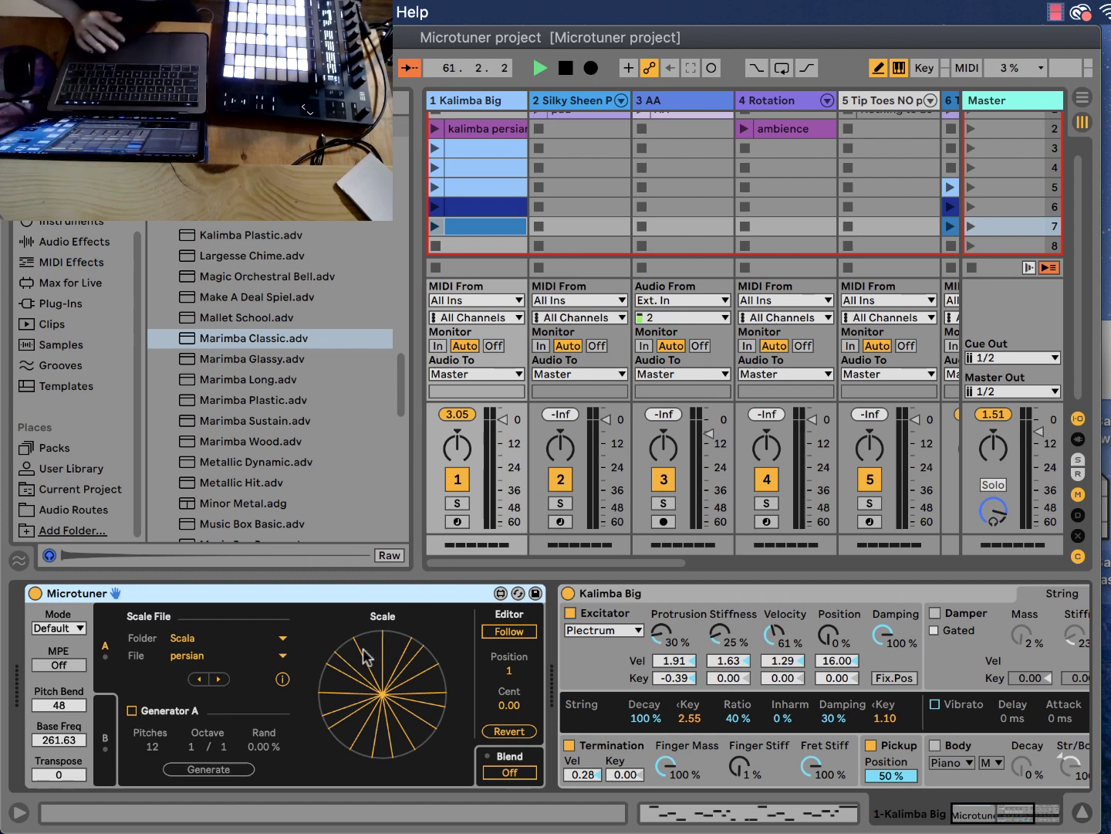
{"action": "left_click", "coordinate": [129, 710]}
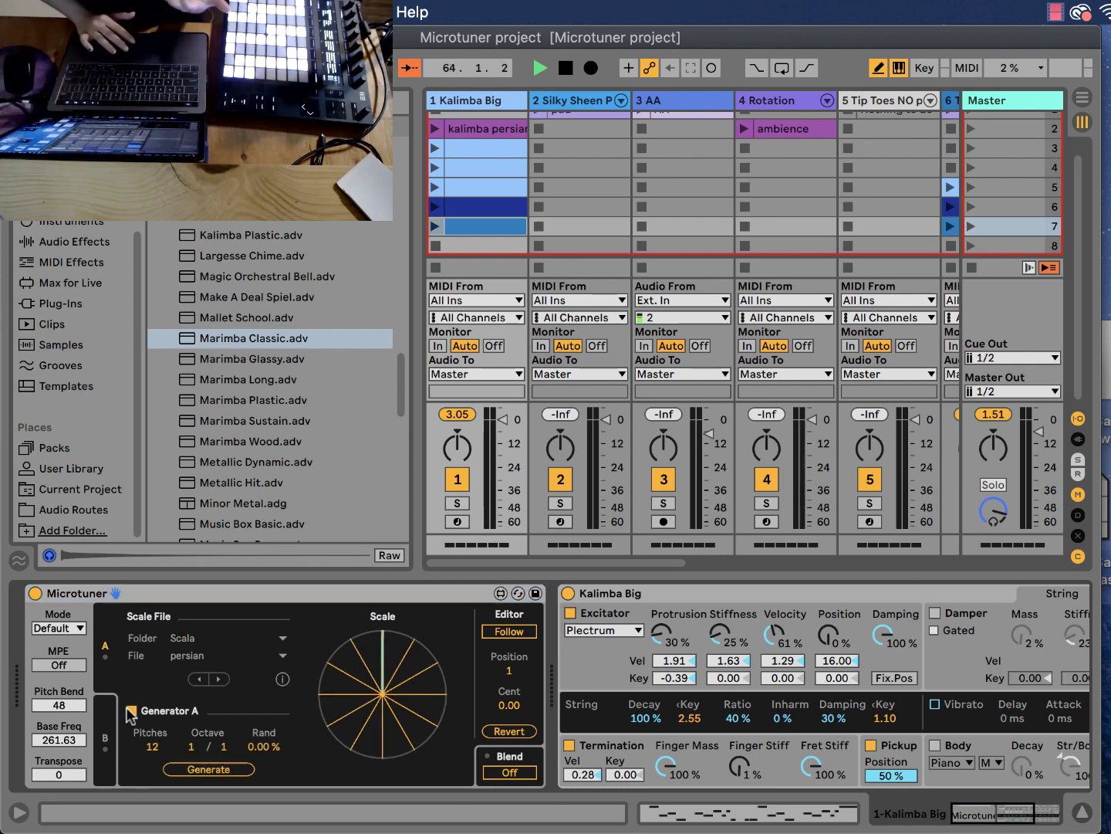
{"action": "left_click", "coordinate": [509, 773]}
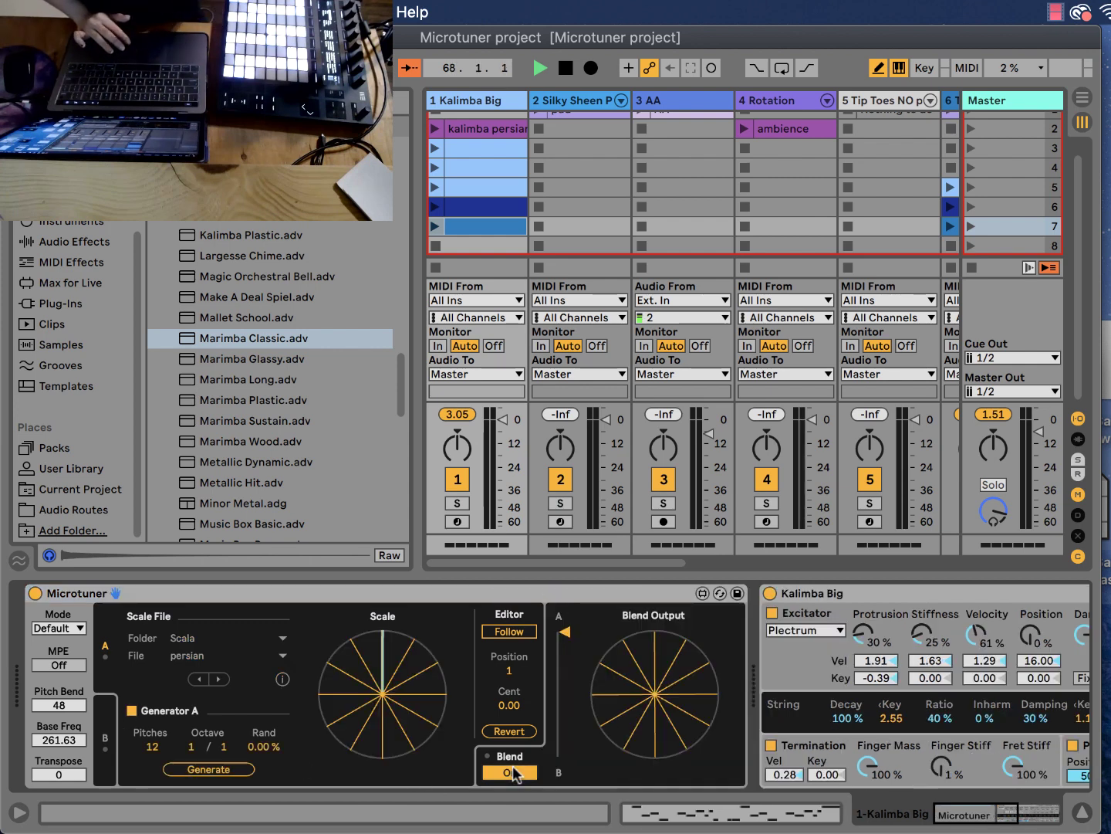